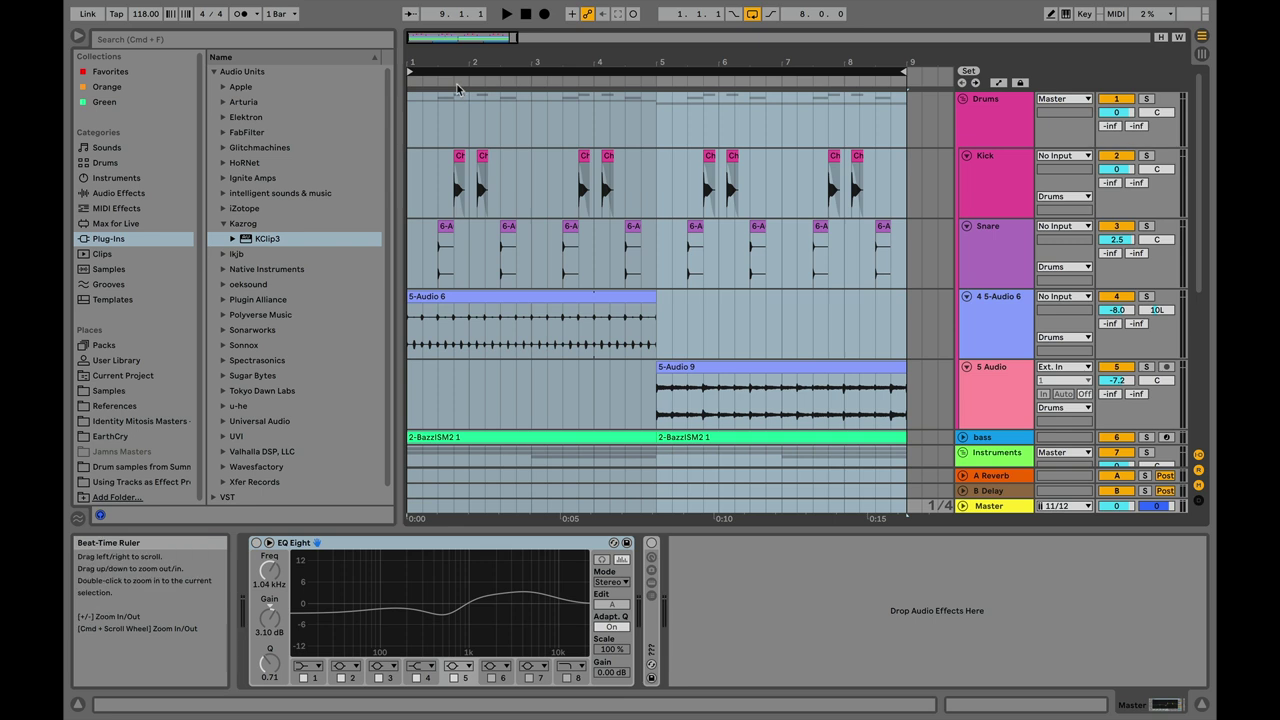
Step: Audition the arrangement, then add FabFilter Pro-L 2 from Favorites to the Master track
{"action": "key", "text": "space"}
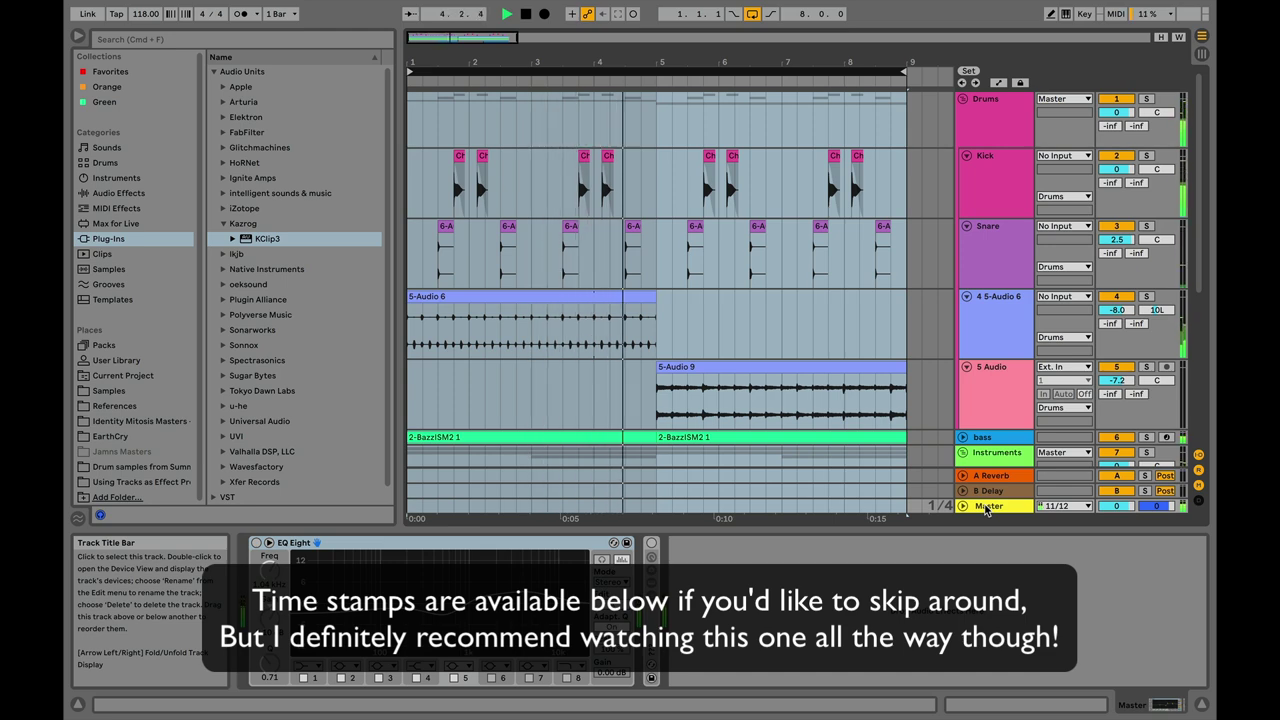
{"action": "key", "text": "space"}
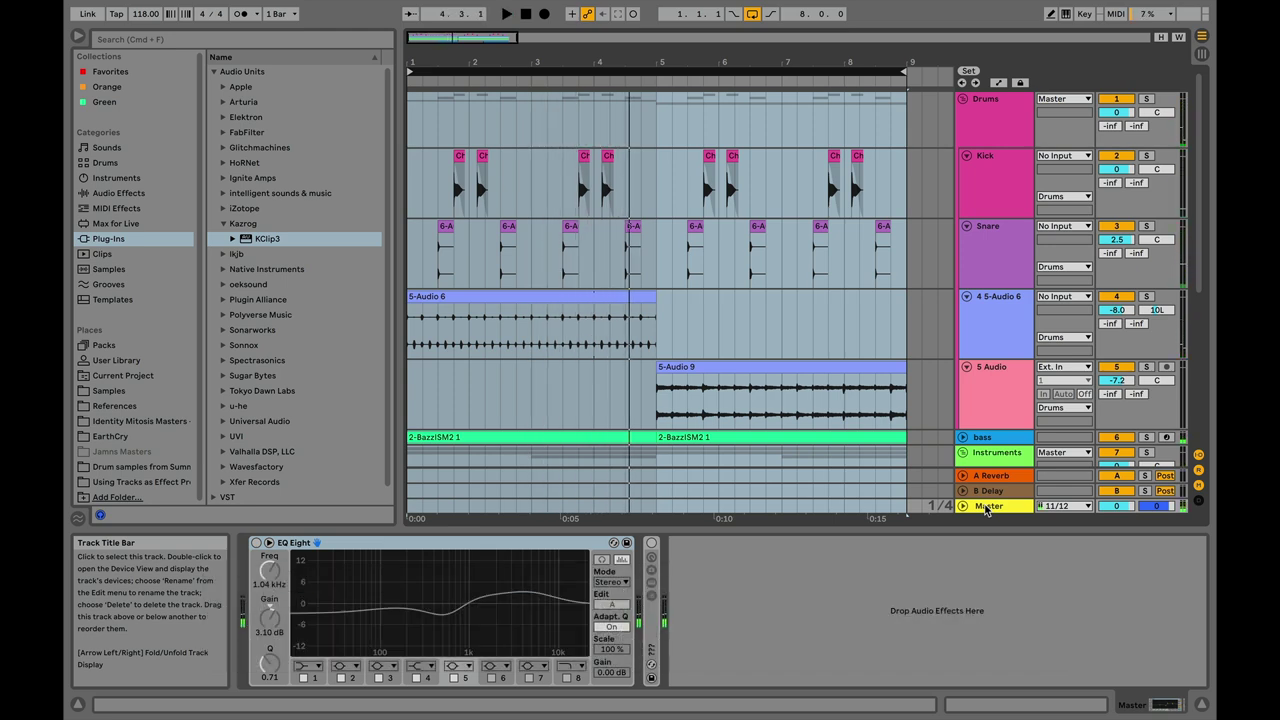
{"action": "left_click", "coordinate": [104, 72]}
{"action": "left_click_drag", "start_coordinate": [260, 87], "coordinate": [840, 598]}
{"action": "left_click_drag", "start_coordinate": [417, 100], "coordinate": [497, 99]}
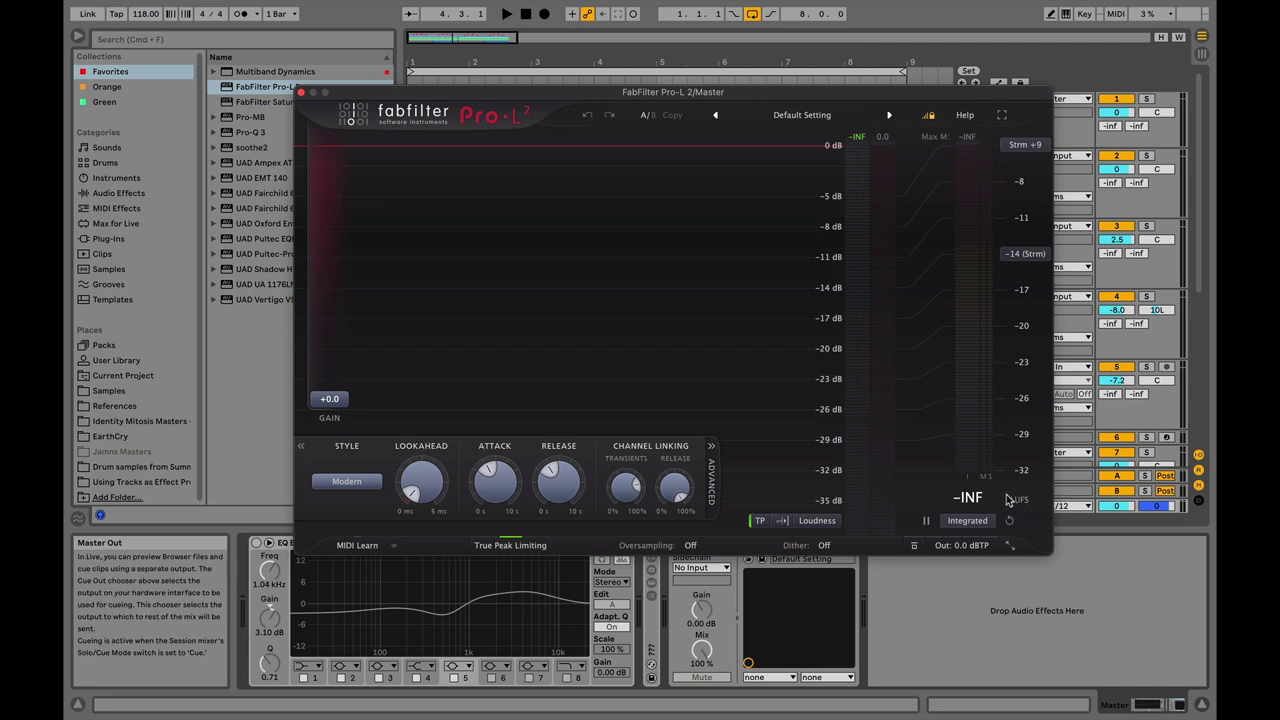
Step: Set the Pro-L 2 output ceiling to -1.0 dBTP, leaving gain at +0.0 dB
{"action": "mouse_move", "coordinate": [333, 404]}
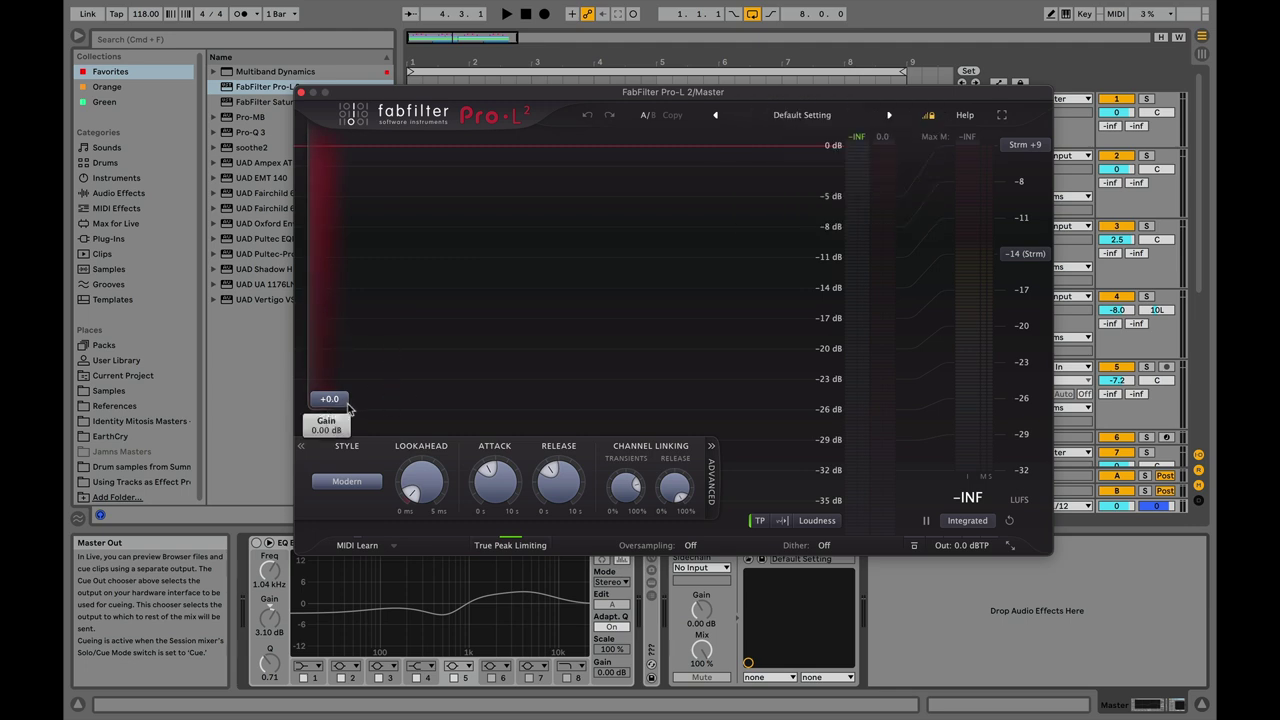
{"action": "mouse_move", "coordinate": [347, 407]}
{"action": "left_mouse_down"}
{"action": "mouse_move", "coordinate": [345, 352]}
{"action": "mouse_move", "coordinate": [337, 423]}
{"action": "left_mouse_up"}
{"action": "left_click", "coordinate": [960, 542]}
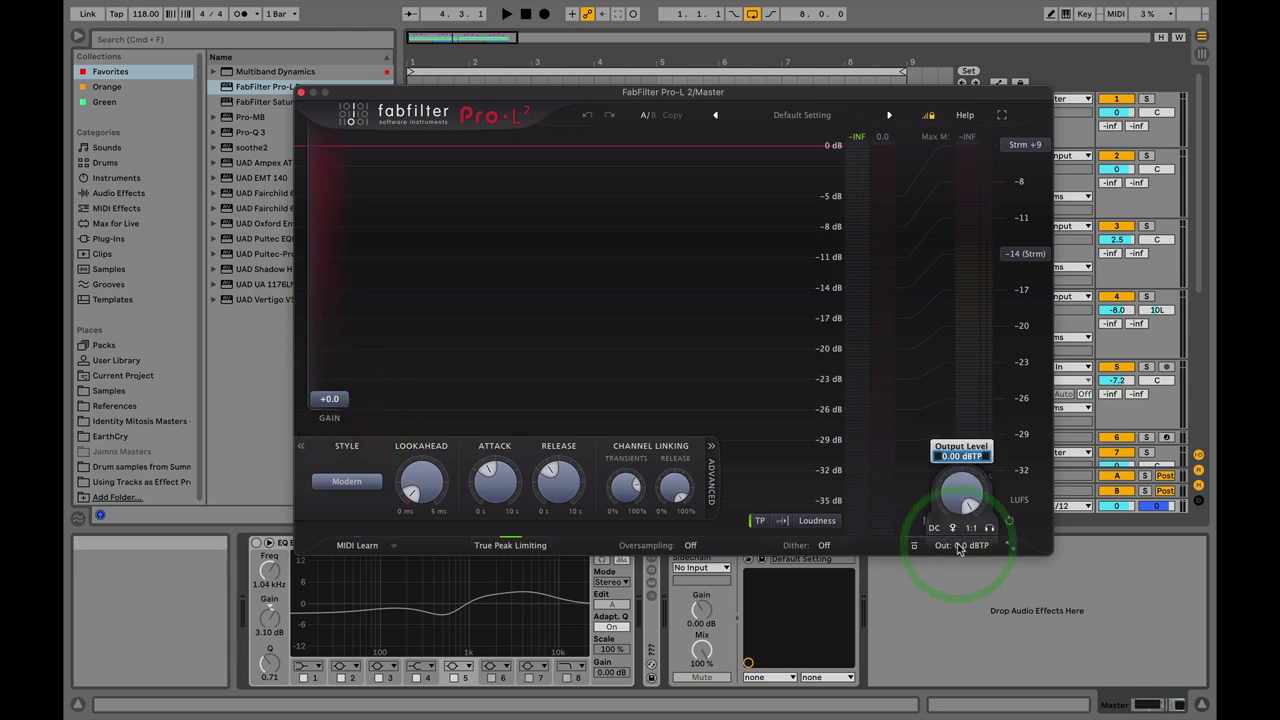
{"action": "type", "text": "-"}
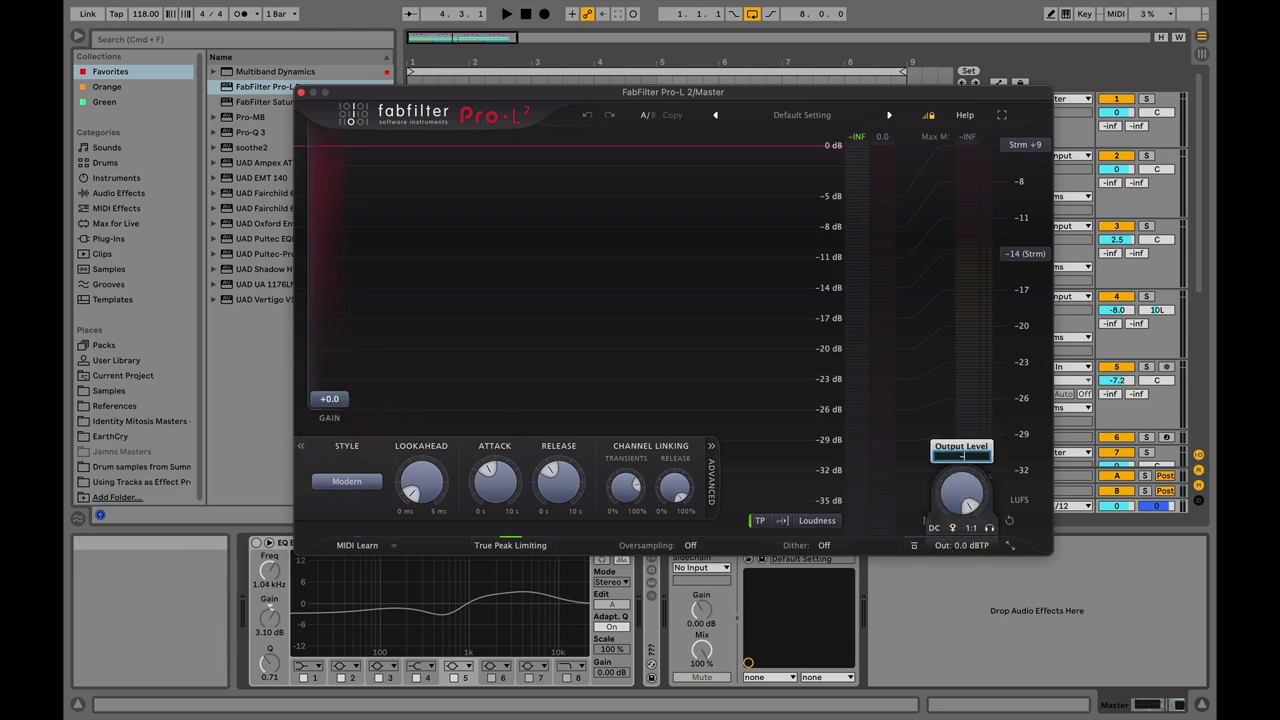
{"action": "type", "text": "1"}
{"action": "key", "text": "Return"}
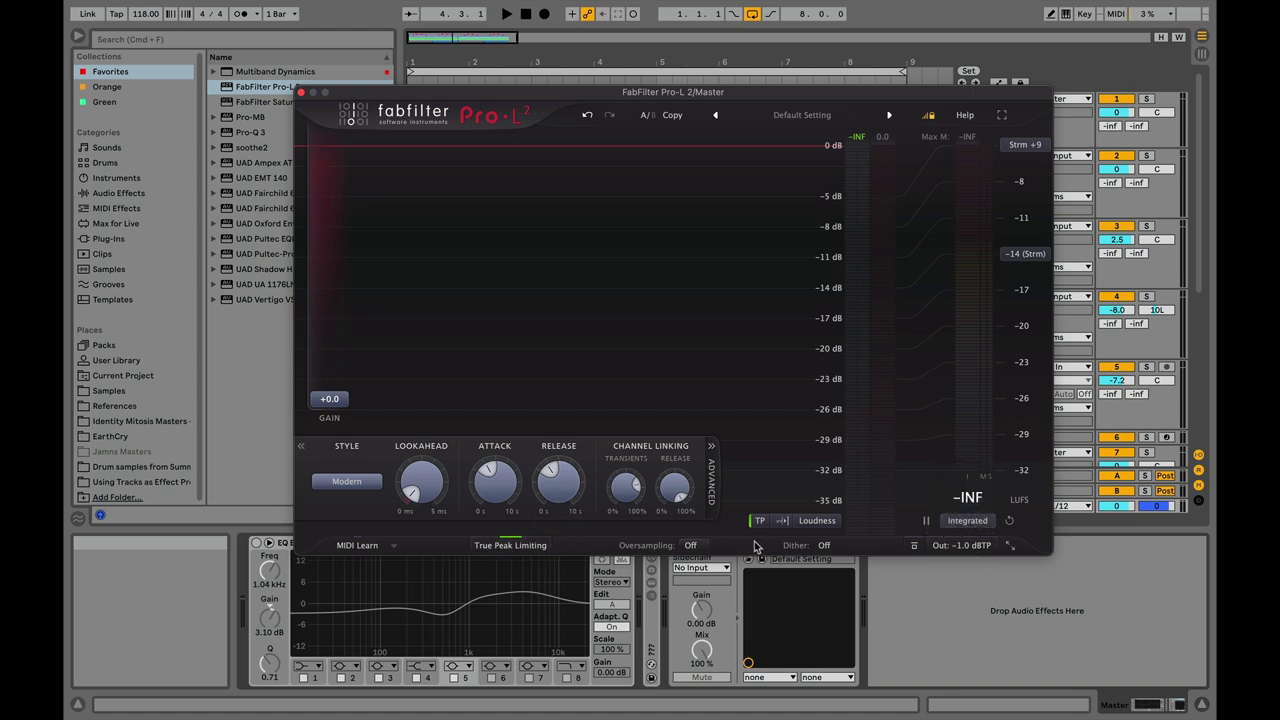
Step: Set Pro-L 2 to 8x oversampling and raise its gain to +7.0 dB, resetting the loudness meter
{"action": "left_click", "coordinate": [688, 546]}
{"action": "left_click", "coordinate": [702, 630]}
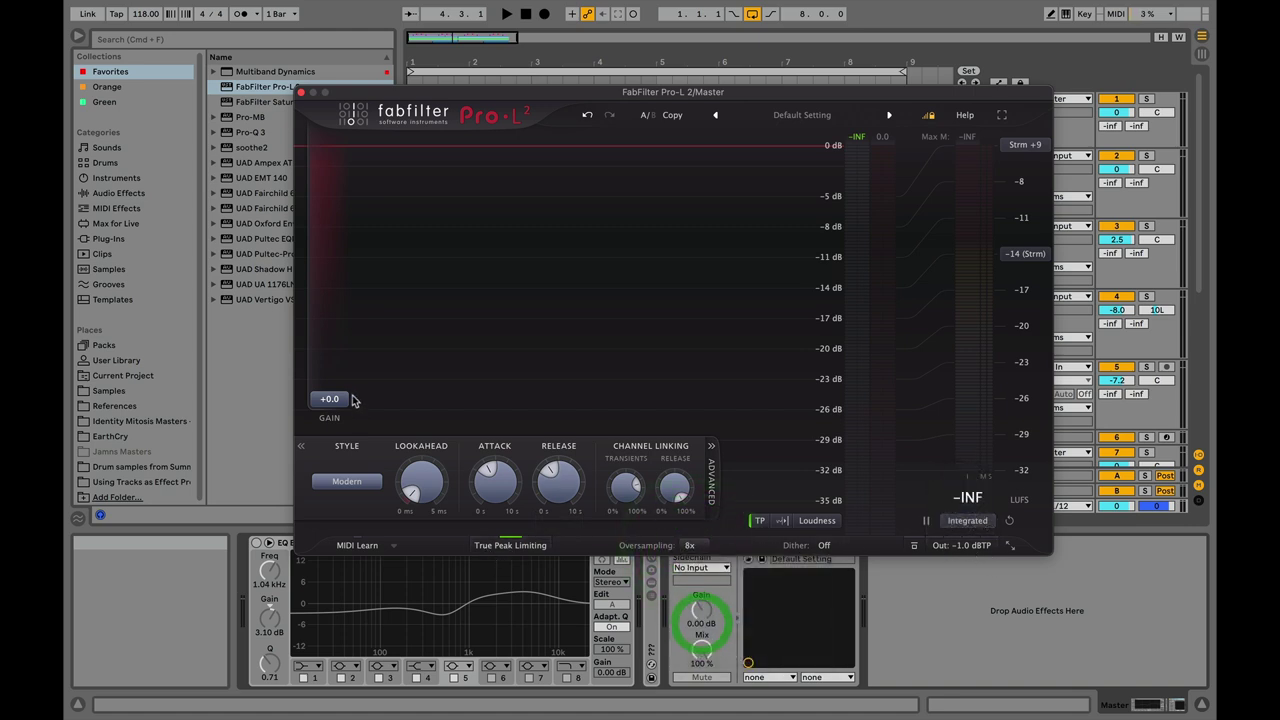
{"action": "key", "text": "space"}
{"action": "left_click_drag", "start_coordinate": [337, 401], "coordinate": [341, 341]}
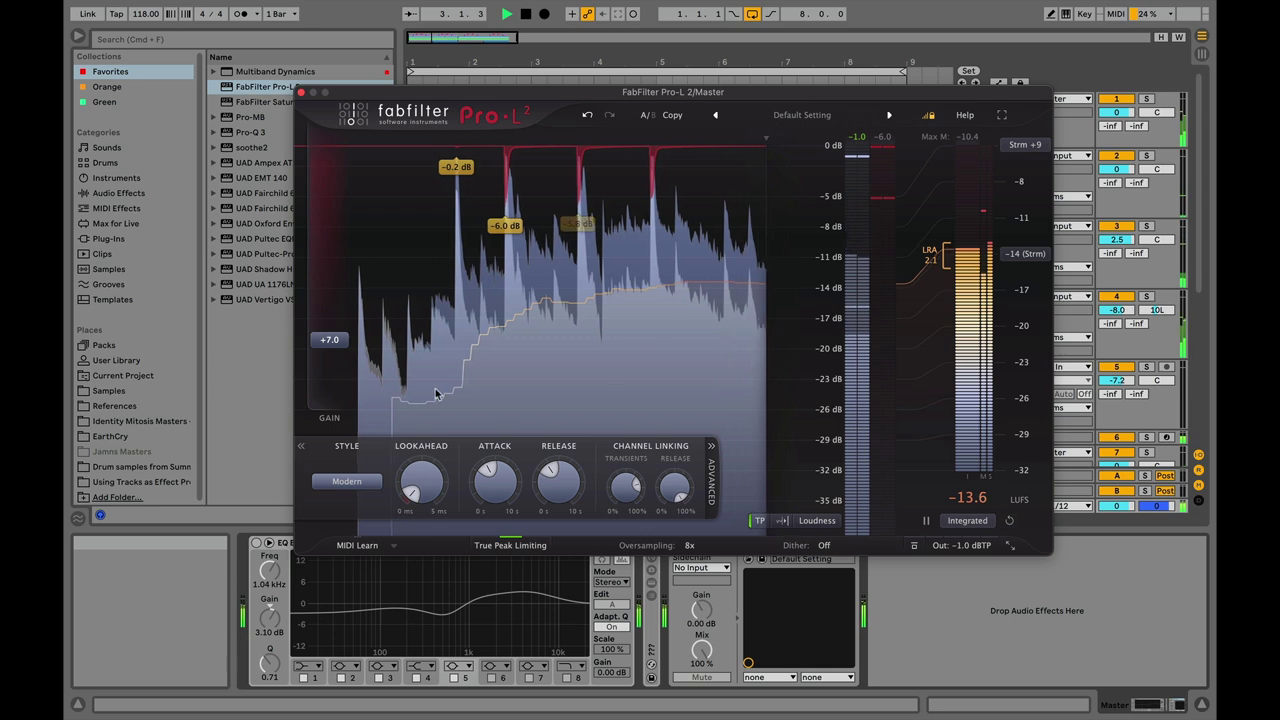
{"action": "left_click", "coordinate": [1009, 520]}
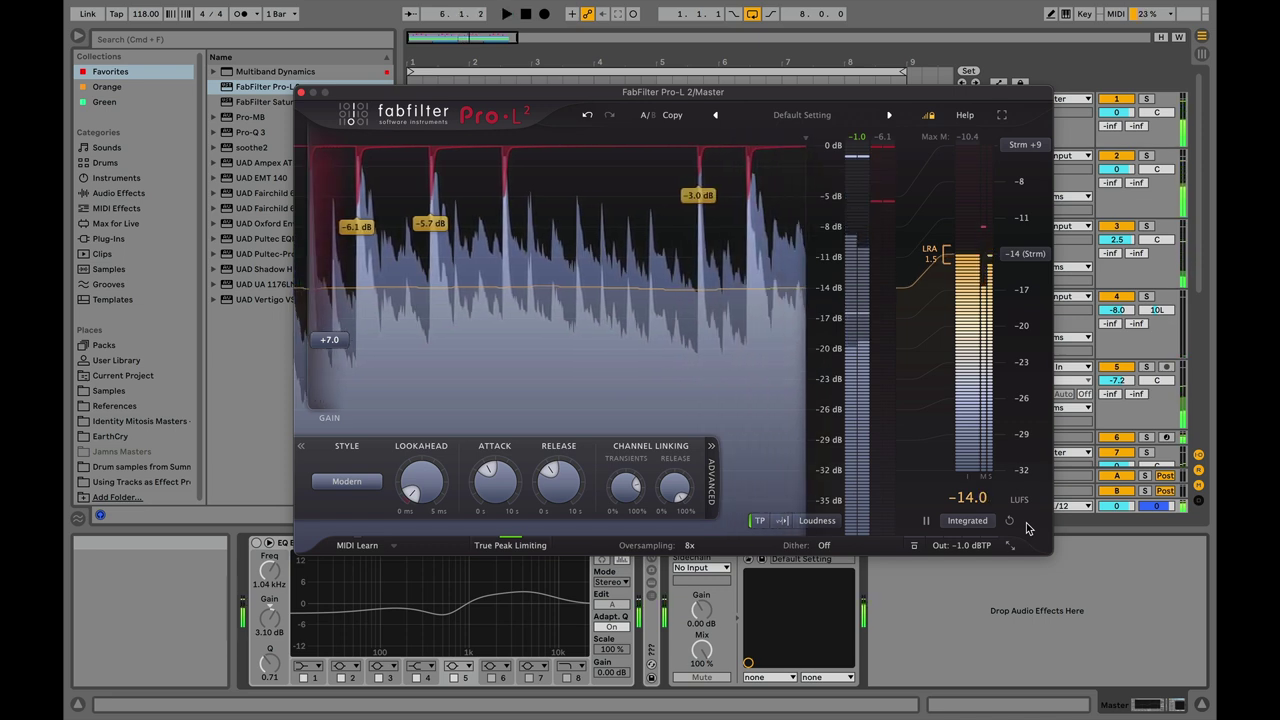
{"action": "key", "text": "space"}
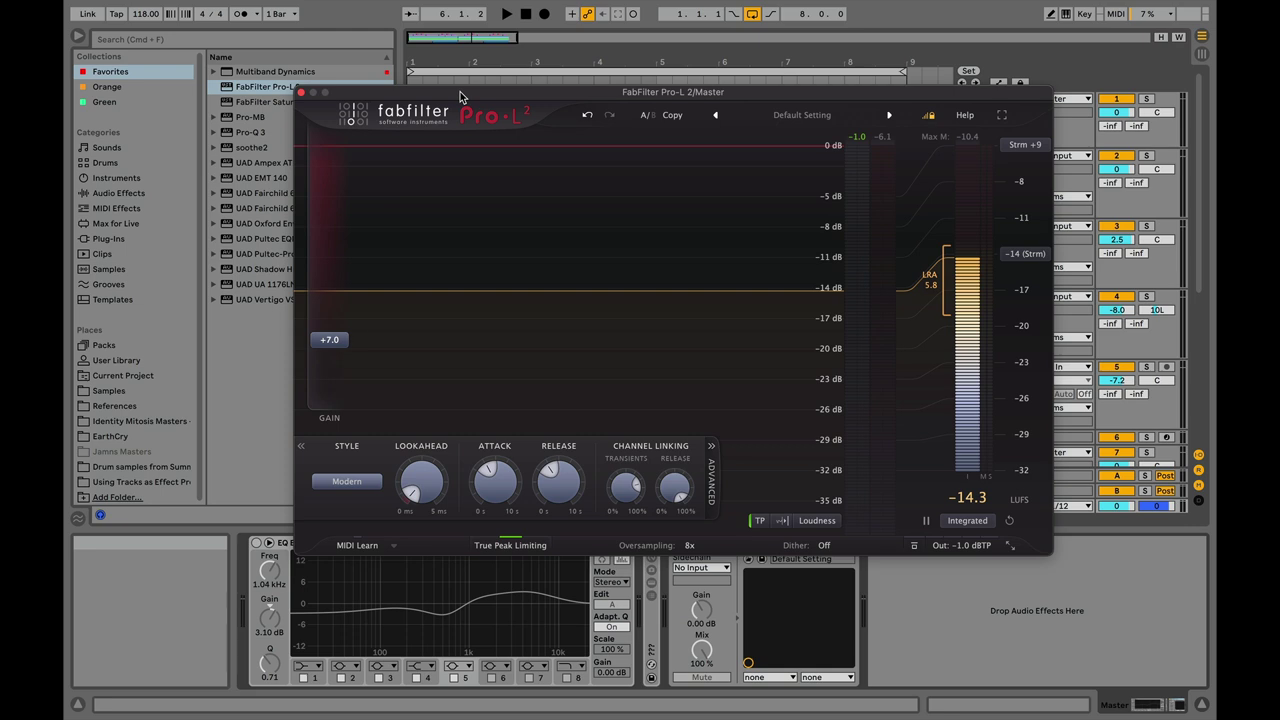
Step: Drive the Pro-L 2 gain to +20.0 dB during playback, reaching -10.4 LUFS integrated
{"action": "mouse_move", "coordinate": [342, 342]}
{"action": "left_mouse_down"}
{"action": "mouse_move", "coordinate": [342, 292]}
{"action": "mouse_move", "coordinate": [345, 344]}
{"action": "left_mouse_up"}
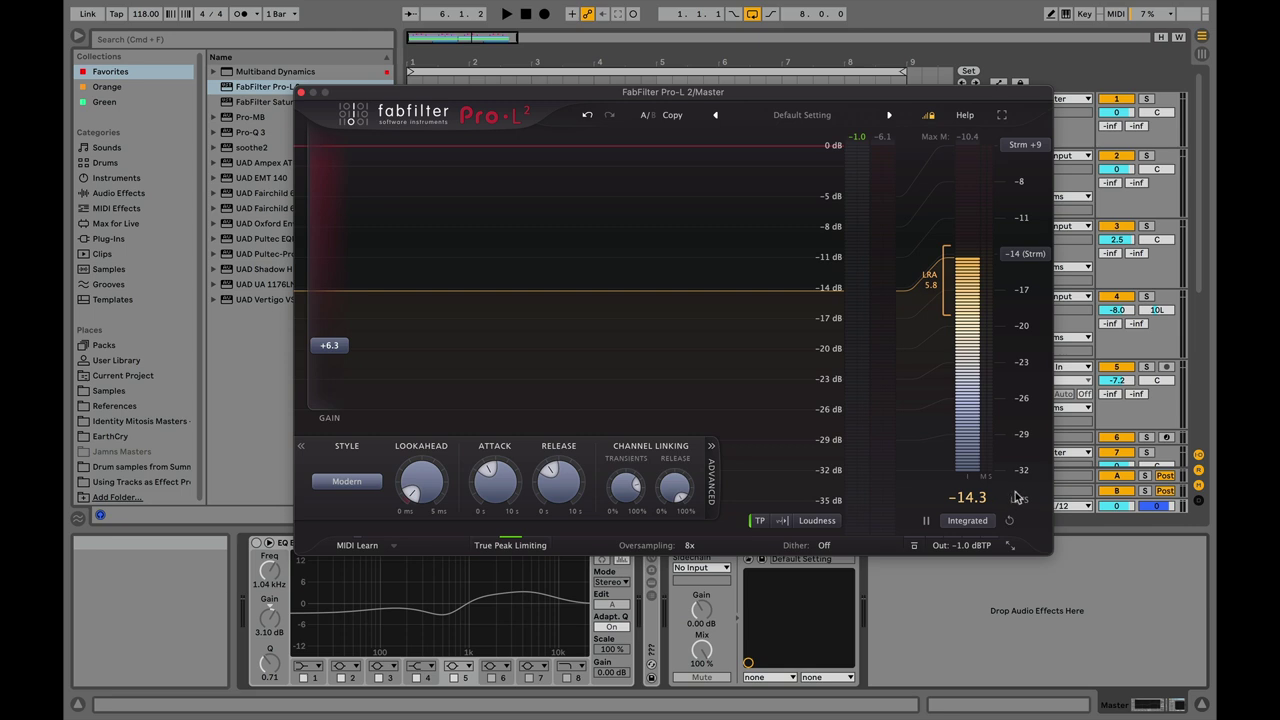
{"action": "mouse_move", "coordinate": [327, 360]}
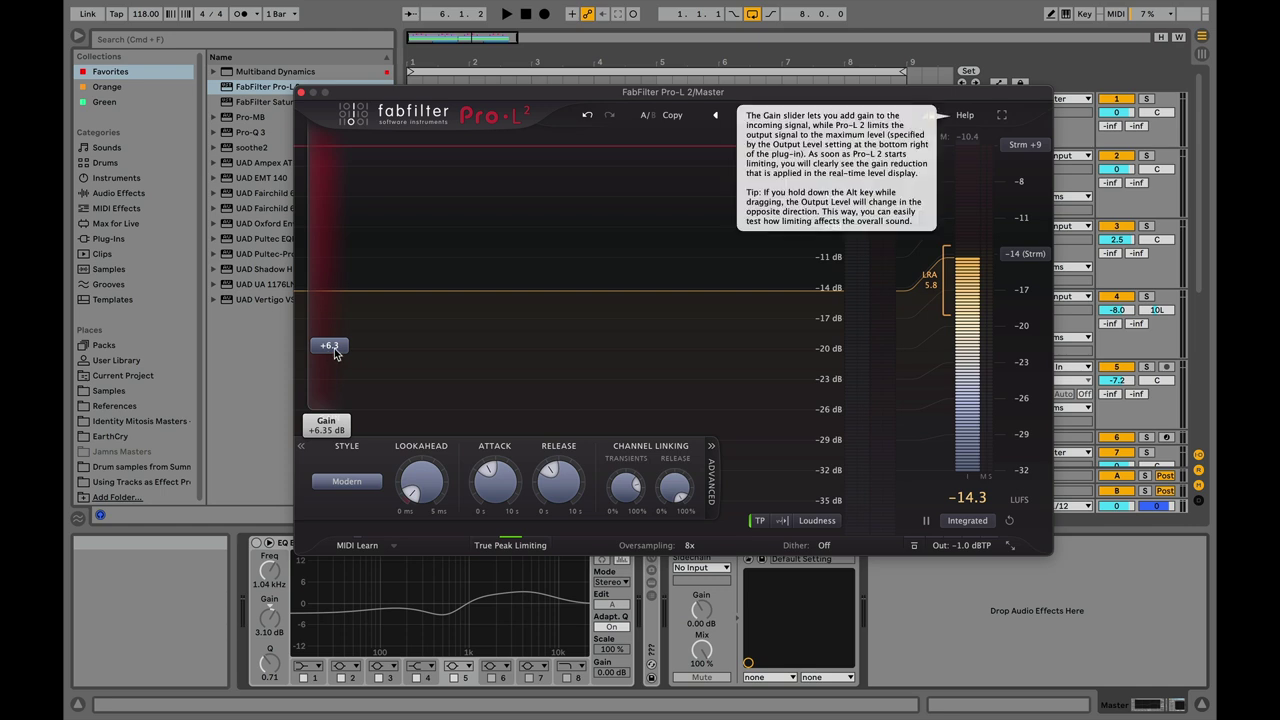
{"action": "key", "text": "space"}
{"action": "left_click_drag", "start_coordinate": [334, 348], "coordinate": [338, 232]}
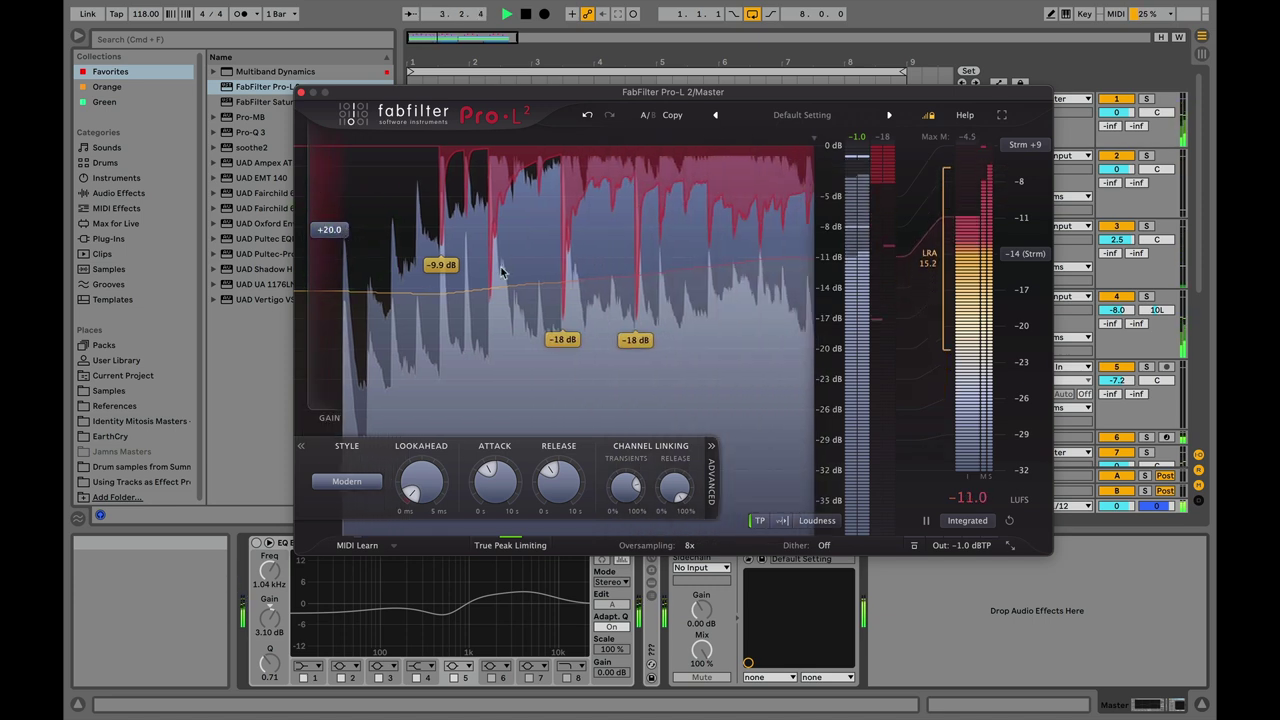
{"action": "key", "text": "space"}
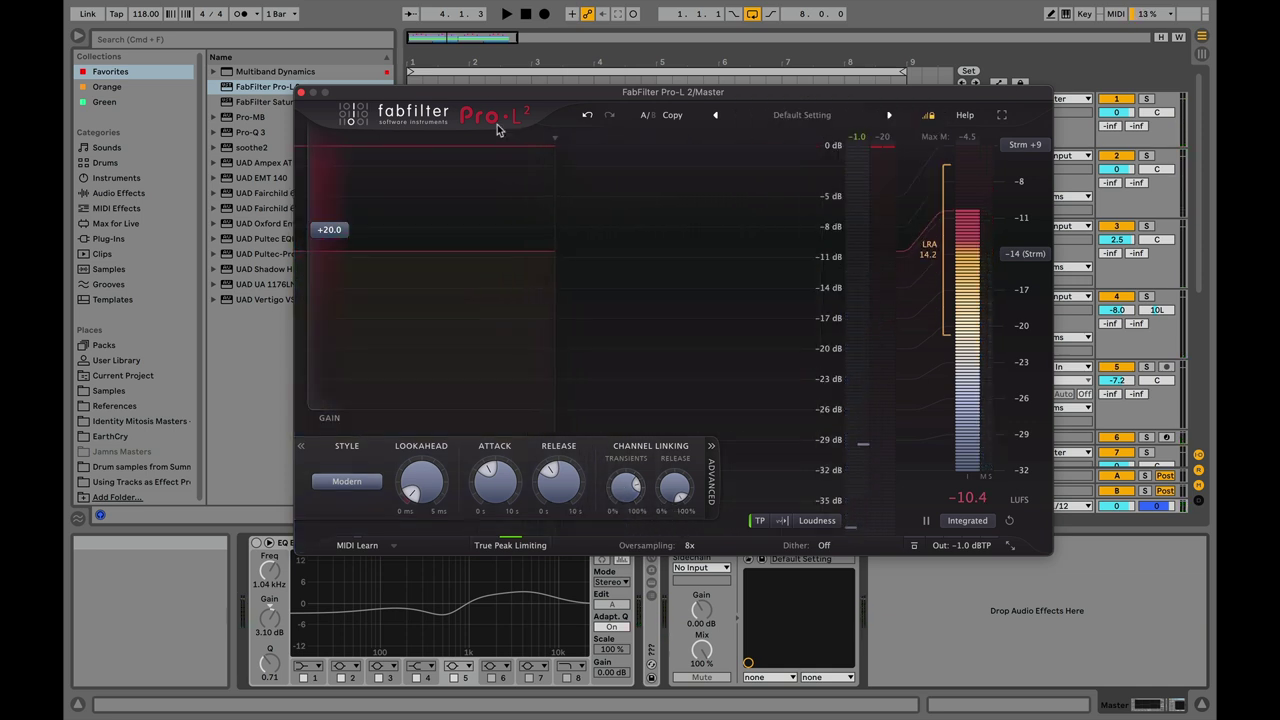
{"action": "left_click_drag", "start_coordinate": [505, 92], "coordinate": [559, 89]}
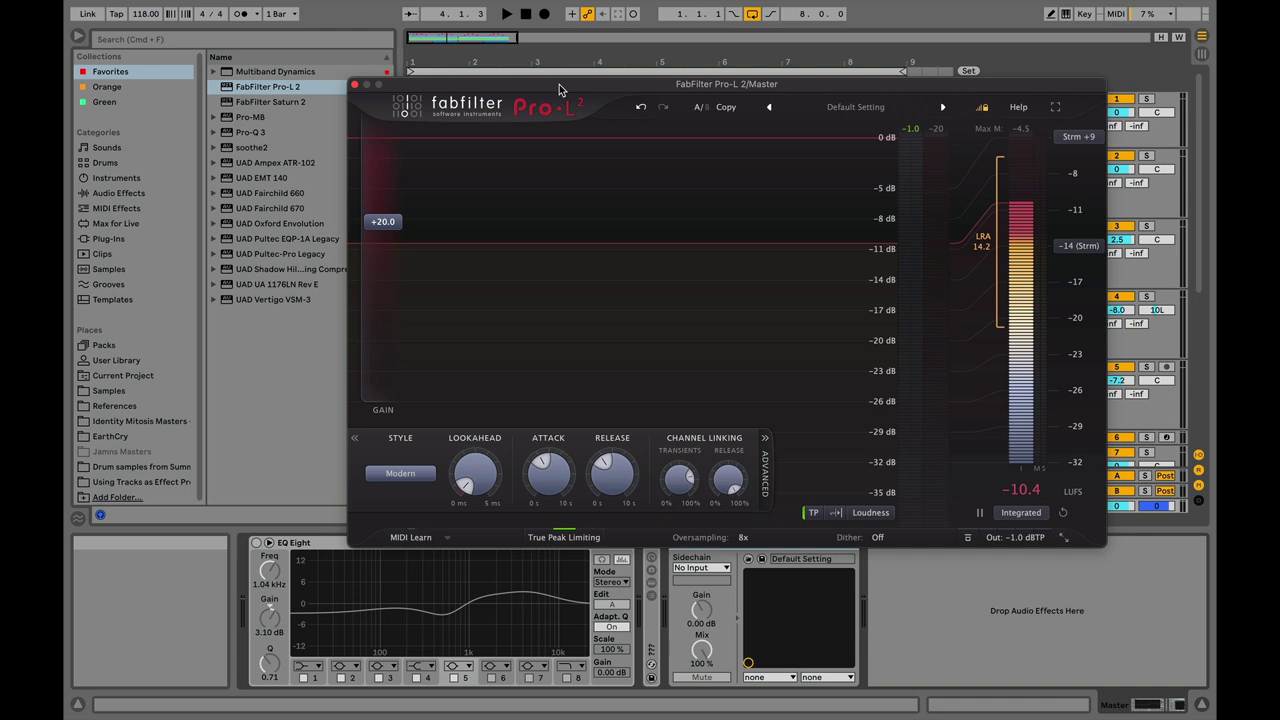
Step: Lengthen the Pro-L 2 release and fine-tune its attack while playing, reaching -10.2 LUFS
{"action": "left_click", "coordinate": [604, 463]}
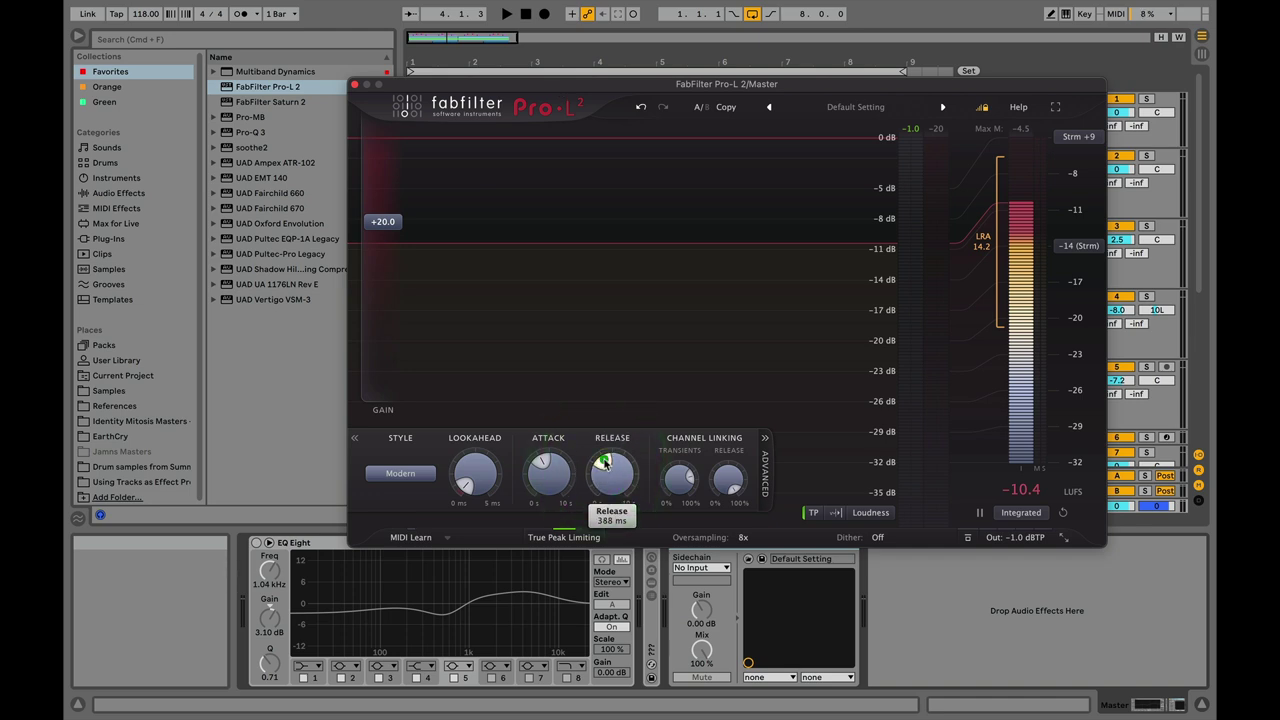
{"action": "left_click_drag", "start_coordinate": [606, 463], "coordinate": [627, 418]}
{"action": "mouse_move", "coordinate": [546, 485]}
{"action": "left_mouse_down"}
{"action": "mouse_move", "coordinate": [543, 470]}
{"action": "mouse_move", "coordinate": [528, 472]}
{"action": "left_mouse_up"}
{"action": "mouse_move", "coordinate": [597, 468]}
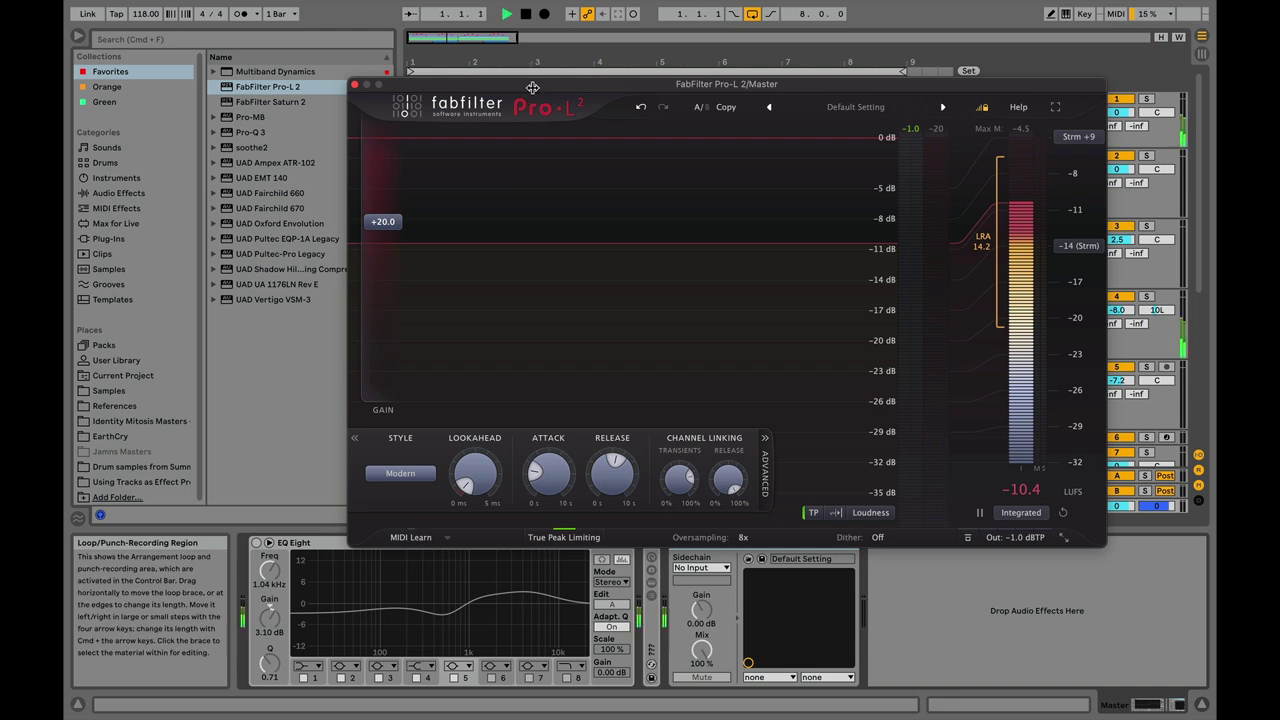
{"action": "key", "text": "space"}
{"action": "scroll", "coordinate": [535, 478], "scroll_direction": "up", "scroll_amount": 5}
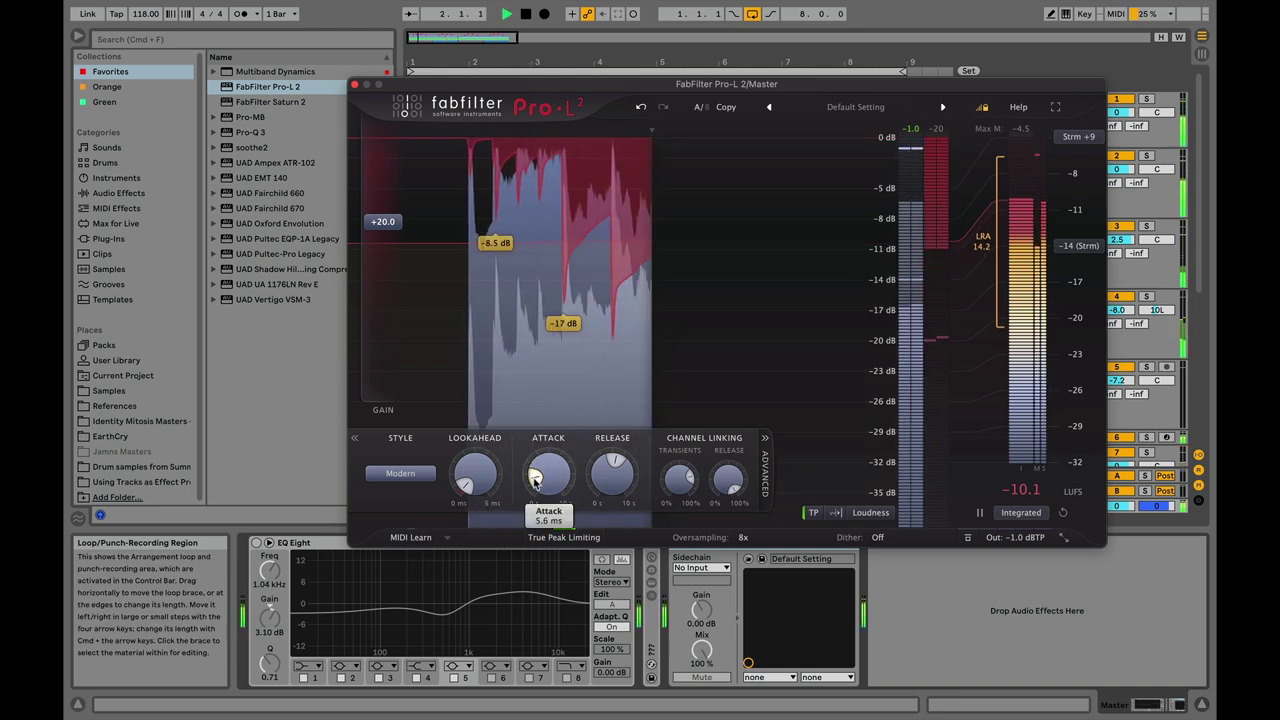
{"action": "scroll", "coordinate": [535, 472], "scroll_direction": "up", "scroll_amount": 3}
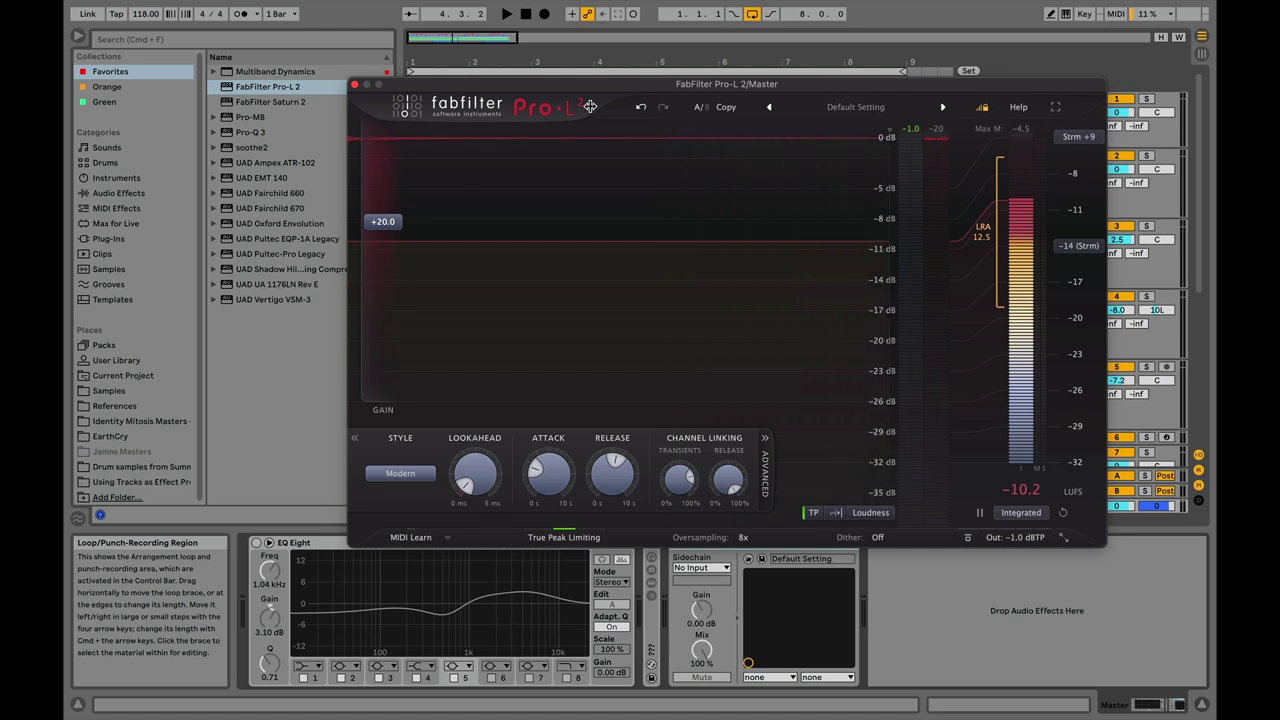
{"action": "left_click_drag", "start_coordinate": [585, 89], "coordinate": [700, 52]}
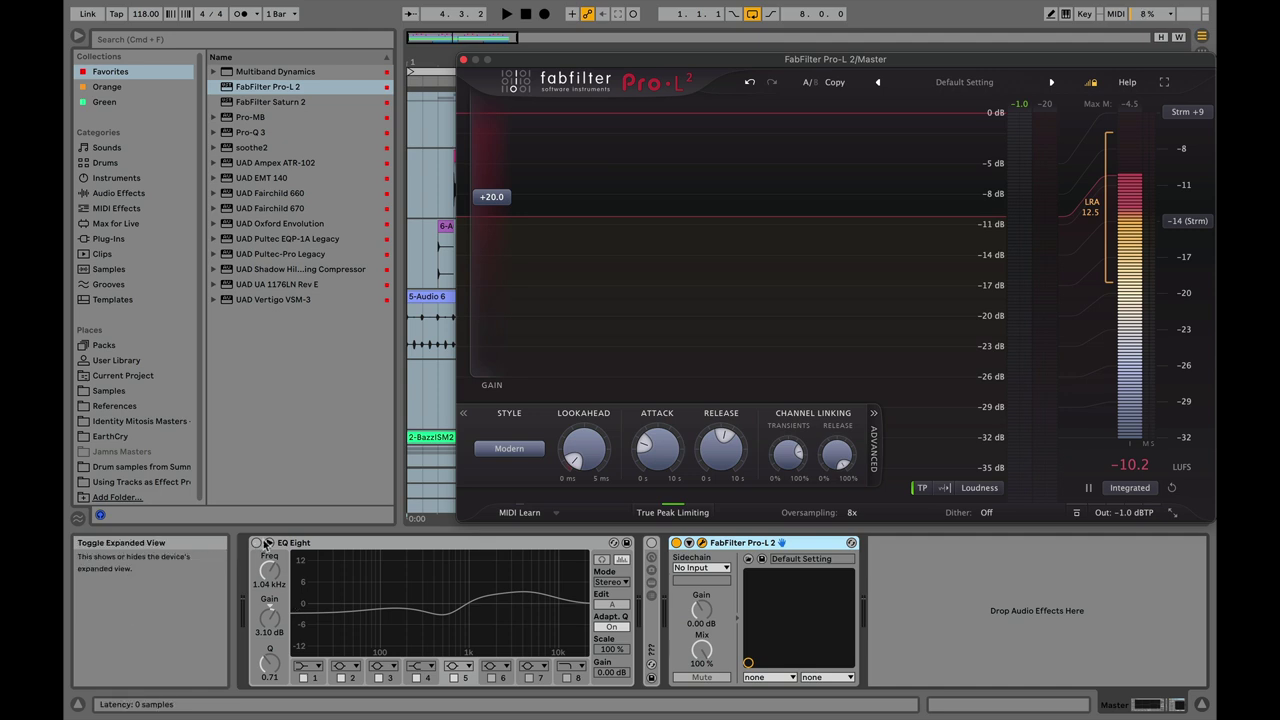
Step: A/B the master's EQ Eight on and off with band 6 at 4.54 kHz, ending active
{"action": "left_click", "coordinate": [256, 543]}
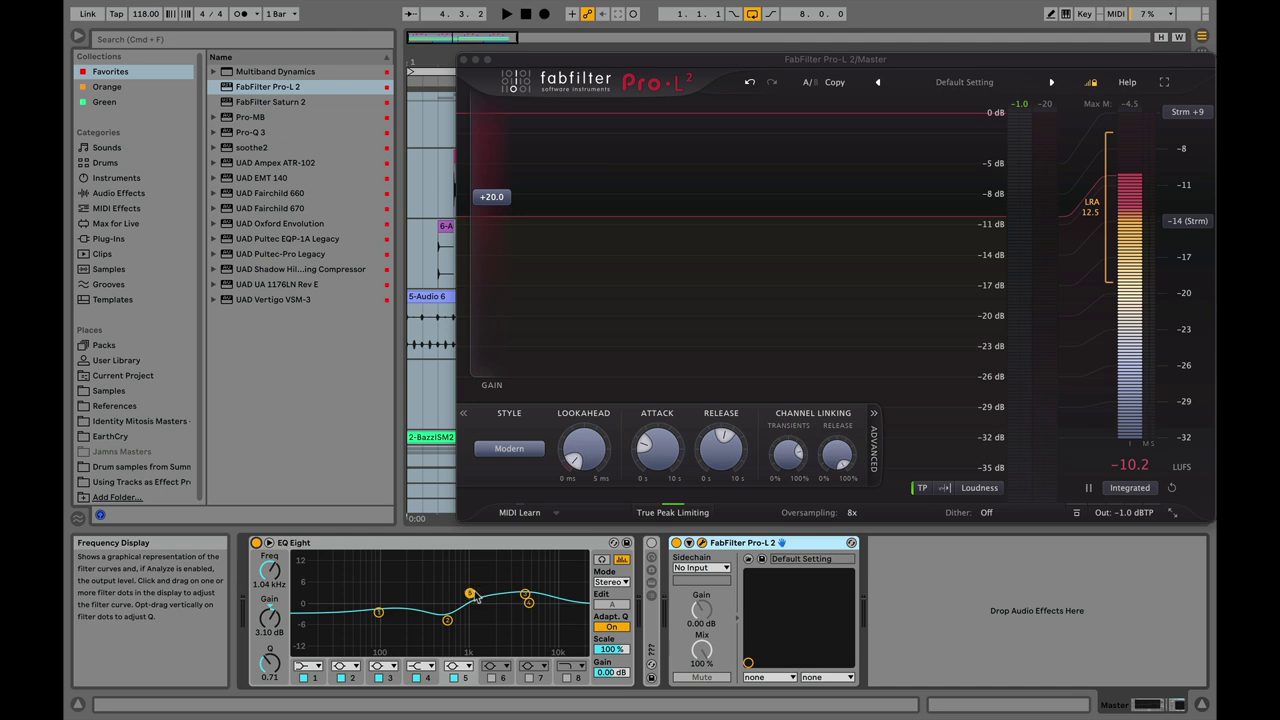
{"action": "left_click", "coordinate": [526, 597]}
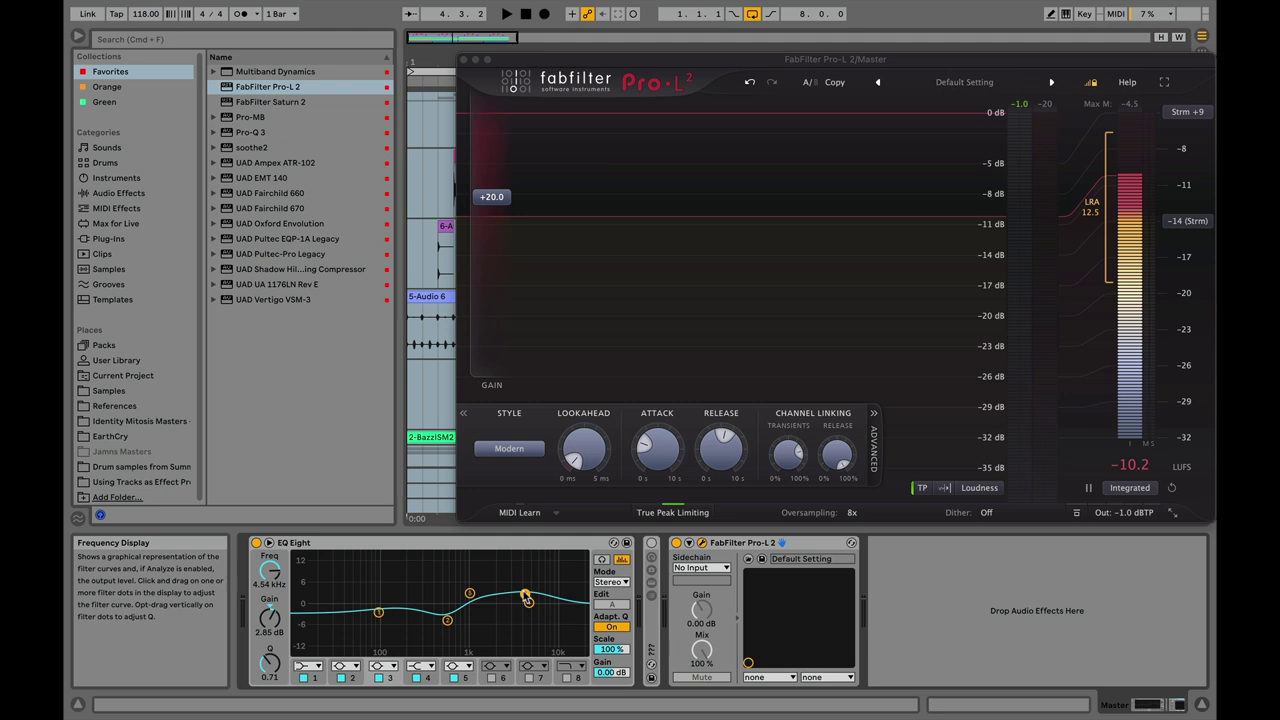
{"action": "left_click", "coordinate": [256, 542]}
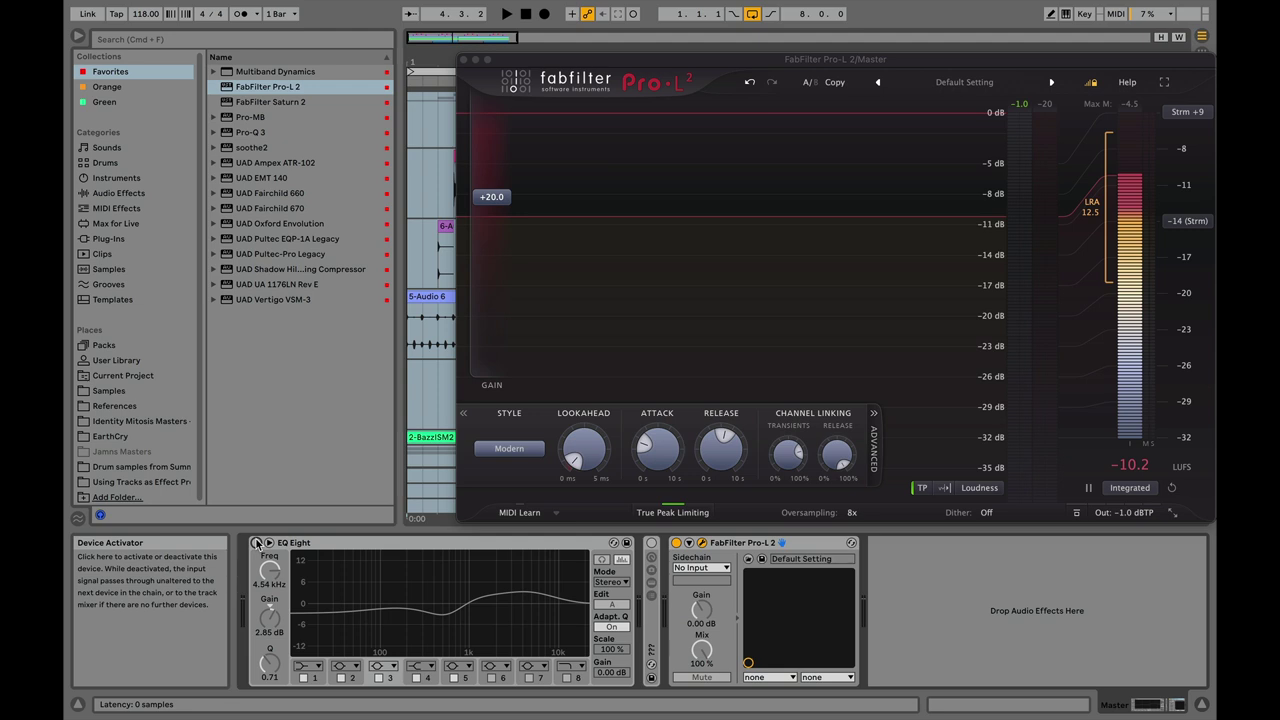
{"action": "left_click", "coordinate": [256, 542]}
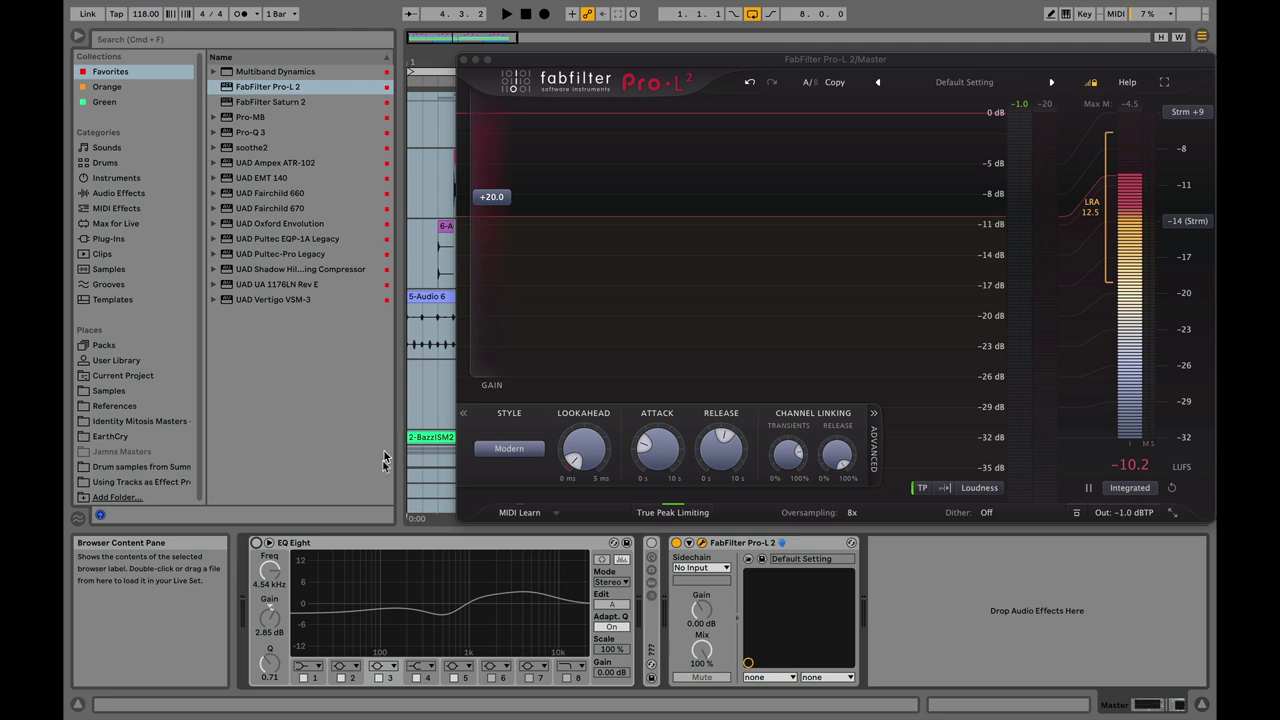
{"action": "left_click", "coordinate": [256, 542]}
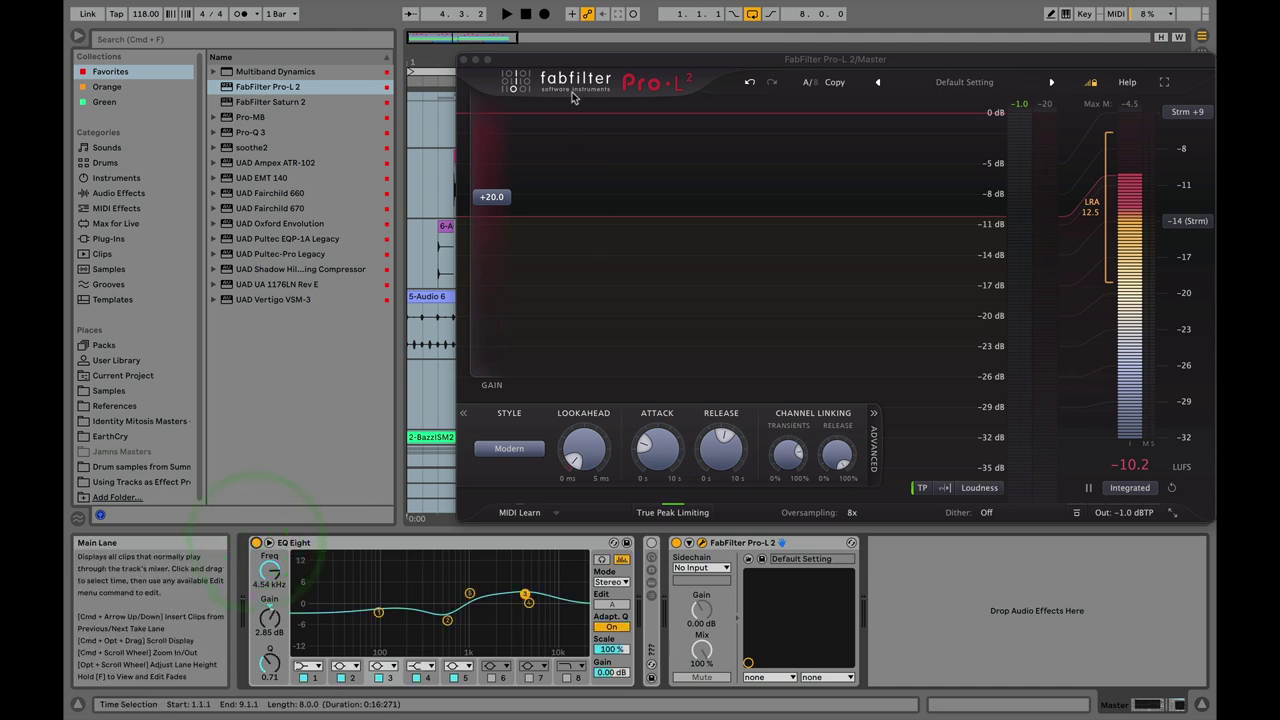
{"action": "left_click_drag", "start_coordinate": [650, 60], "coordinate": [565, 60]}
{"action": "key", "text": "space"}
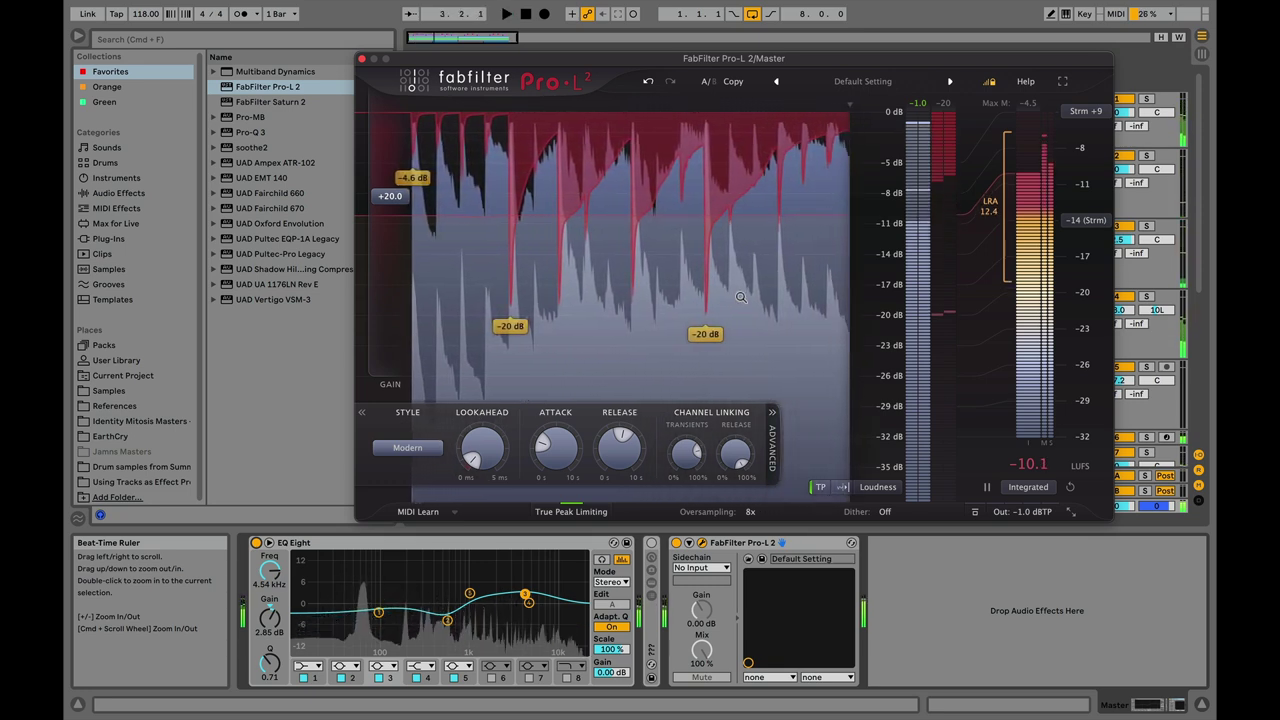
{"action": "key", "text": "space"}
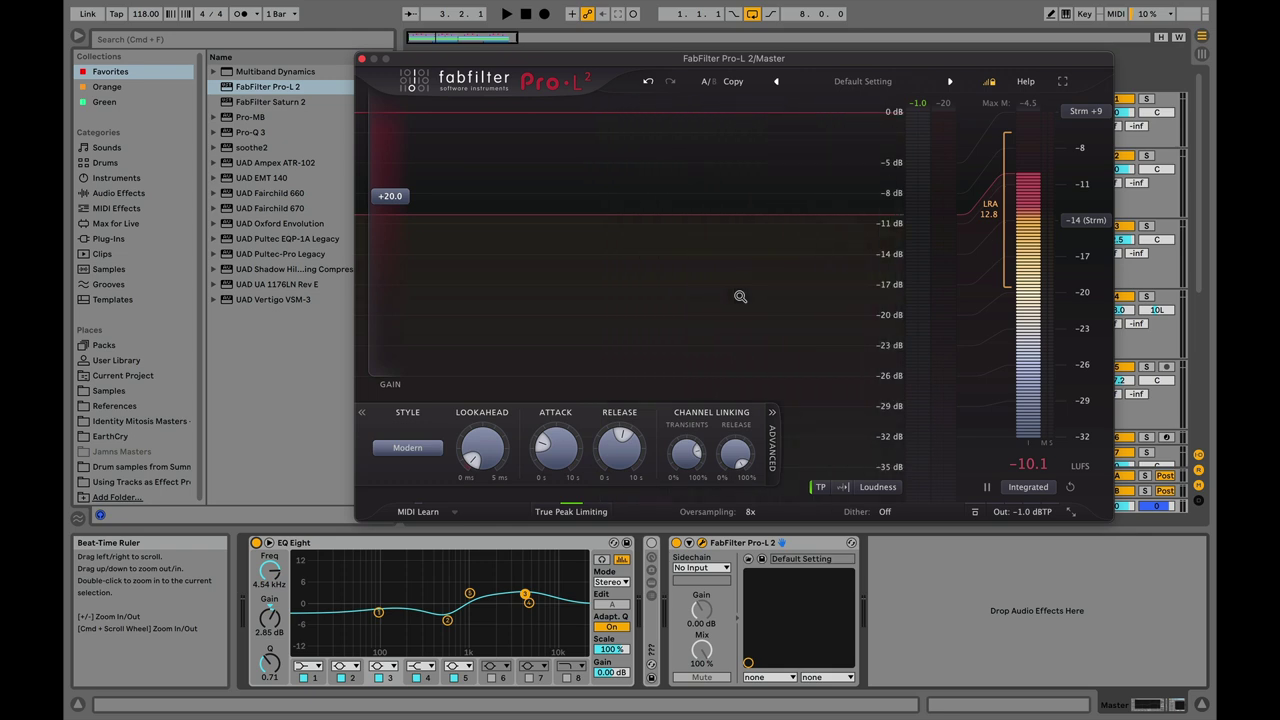
{"action": "key", "text": "space"}
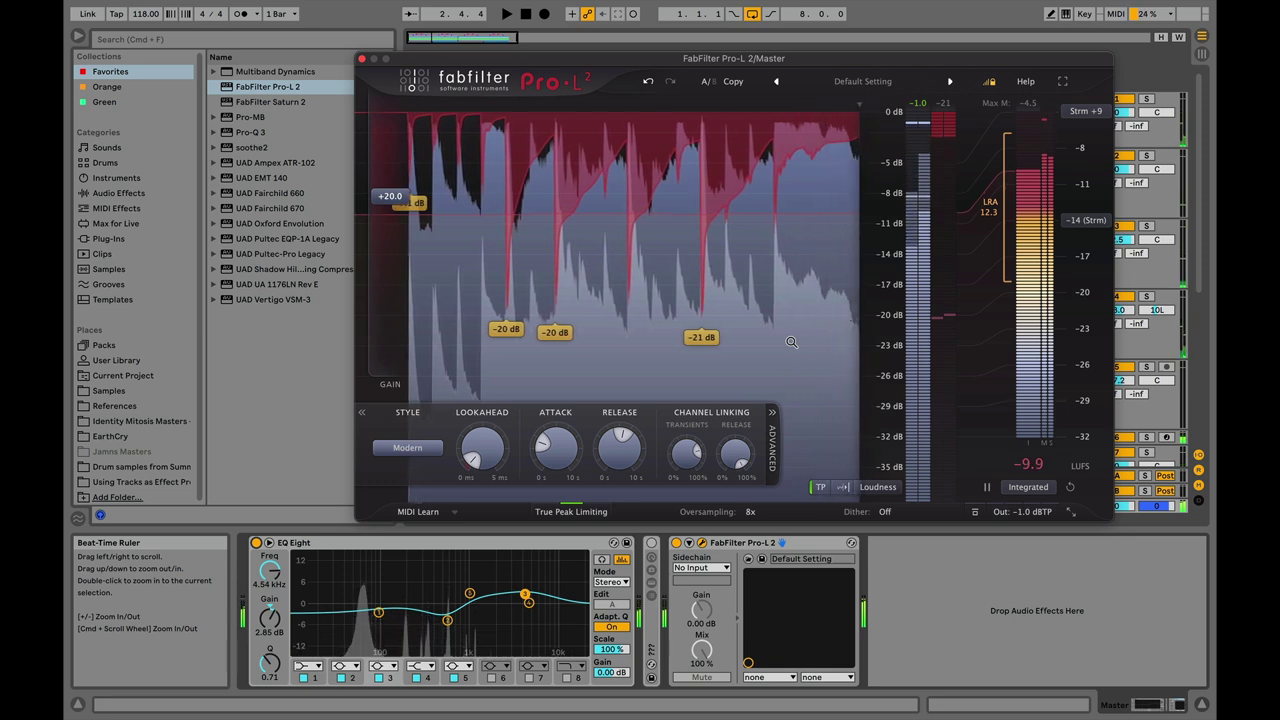
{"action": "key", "text": "space"}
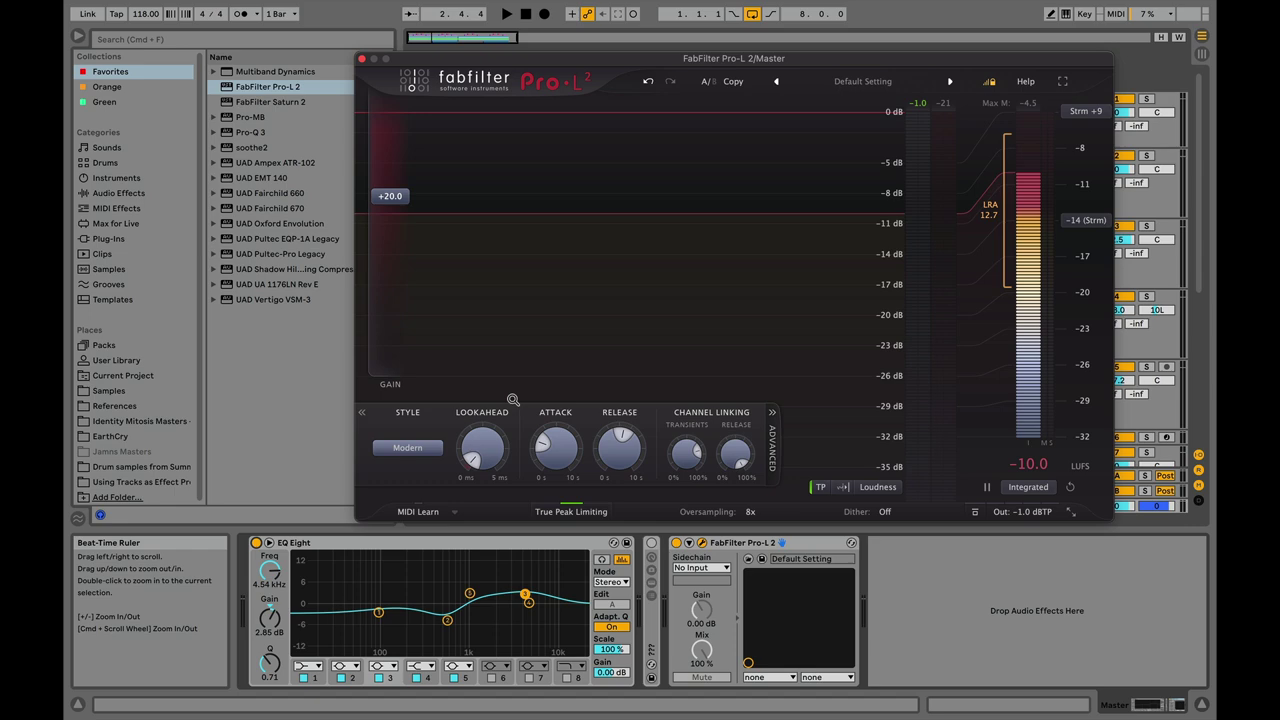
Step: Move the Pro-L 2 window further left and start playing the mix
{"action": "key", "text": "super+shift+2"}
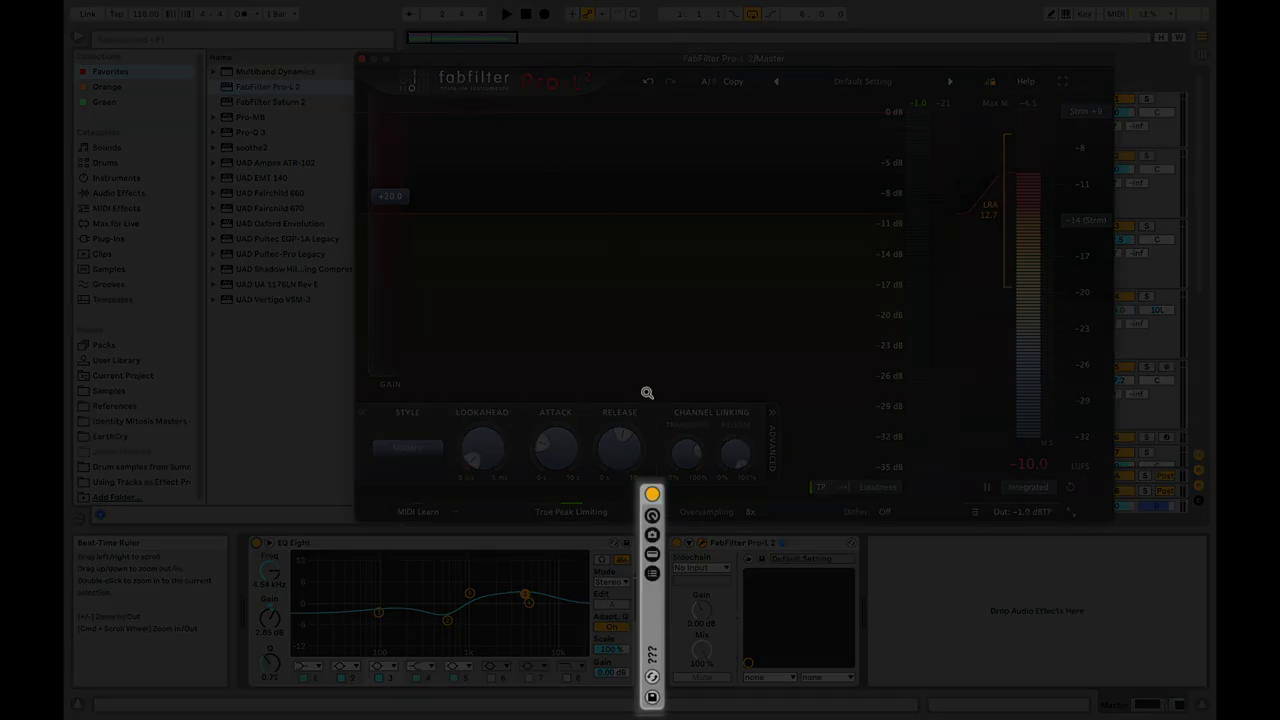
{"action": "mouse_move", "coordinate": [684, 458]}
{"action": "key", "text": "Escape"}
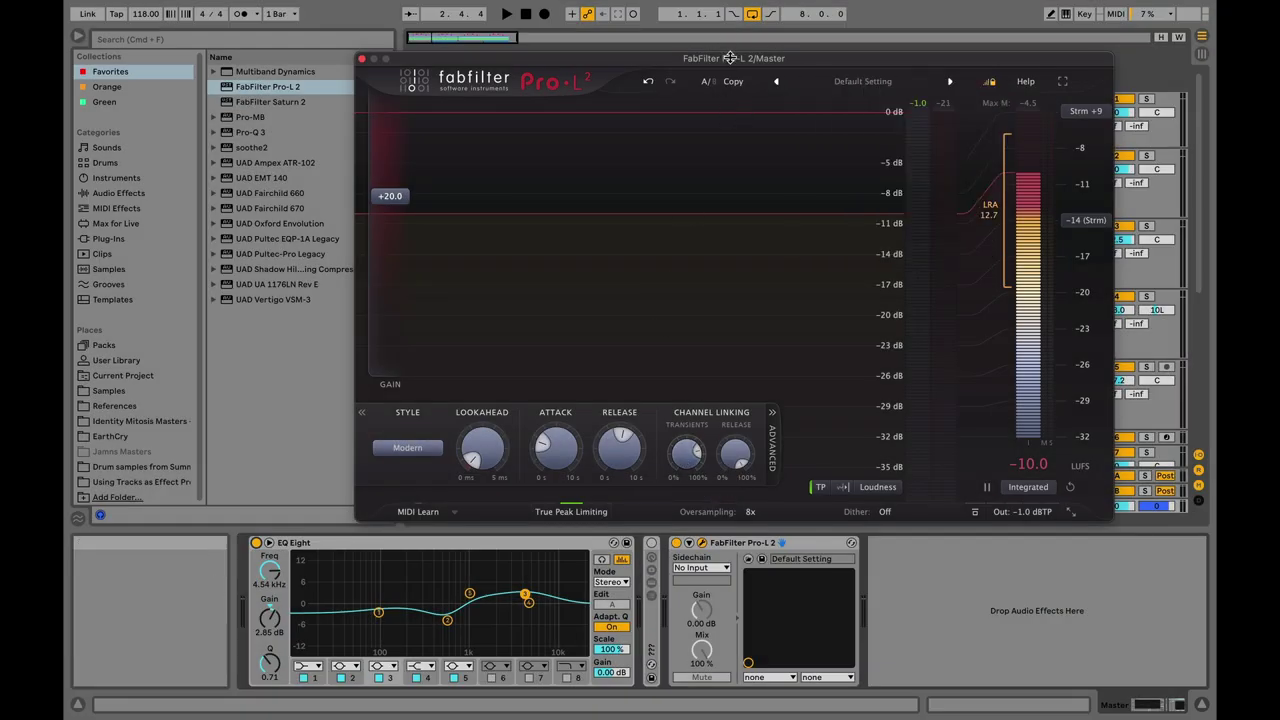
{"action": "left_click_drag", "start_coordinate": [730, 57], "coordinate": [721, 64]}
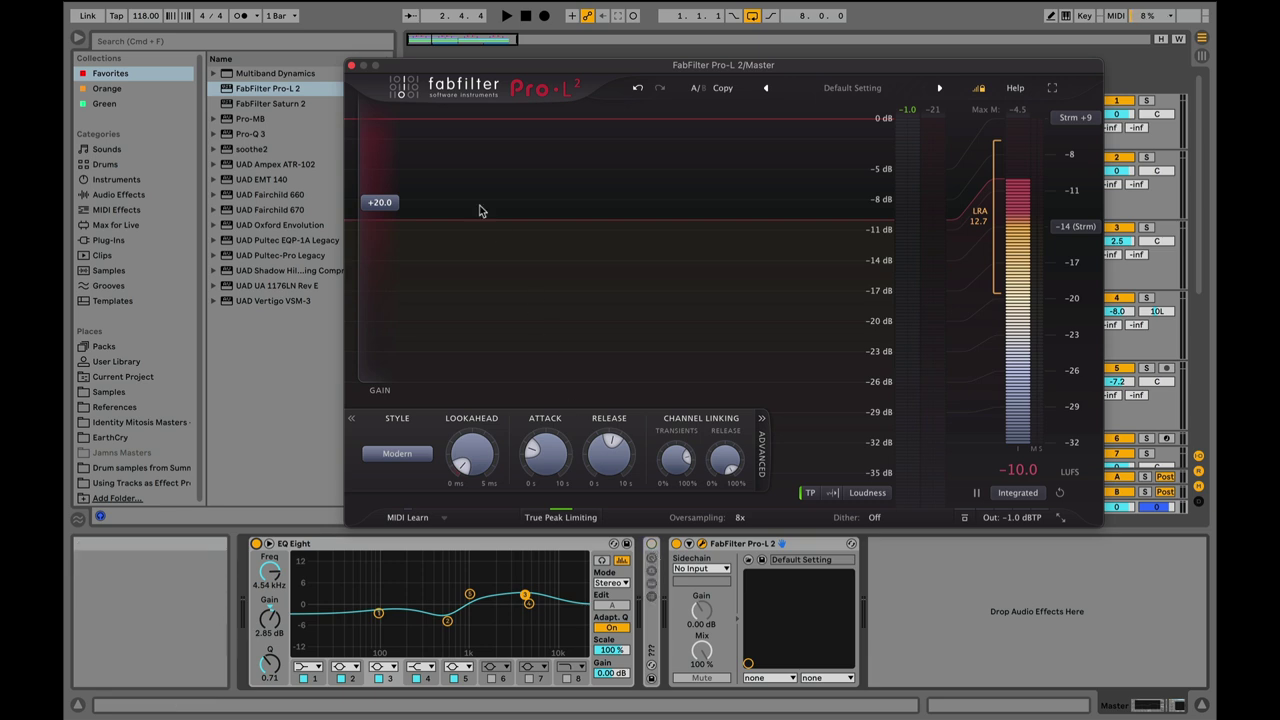
{"action": "left_click_drag", "start_coordinate": [599, 66], "coordinate": [567, 72]}
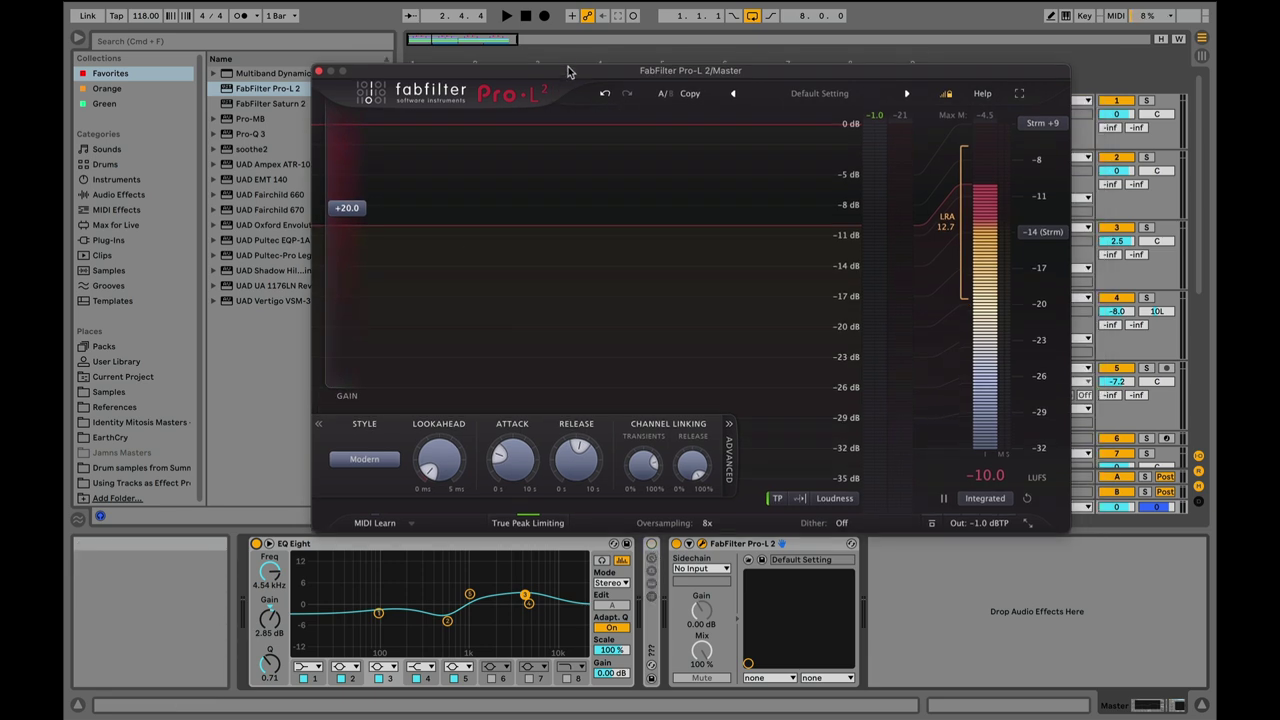
{"action": "key", "text": "space"}
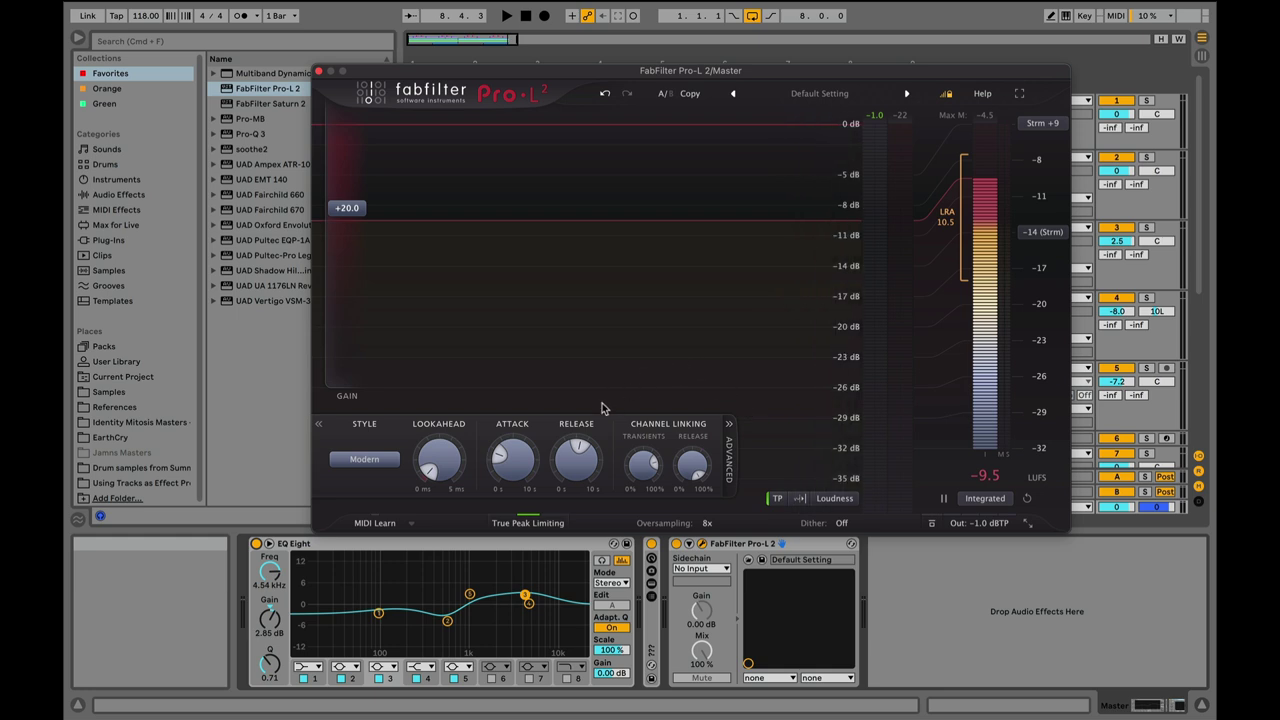
Step: Set Pro-L 2 release to 780 ms, adjust attack, reset loudness and audition to -7.6 LUFS
{"action": "mouse_move", "coordinate": [578, 447]}
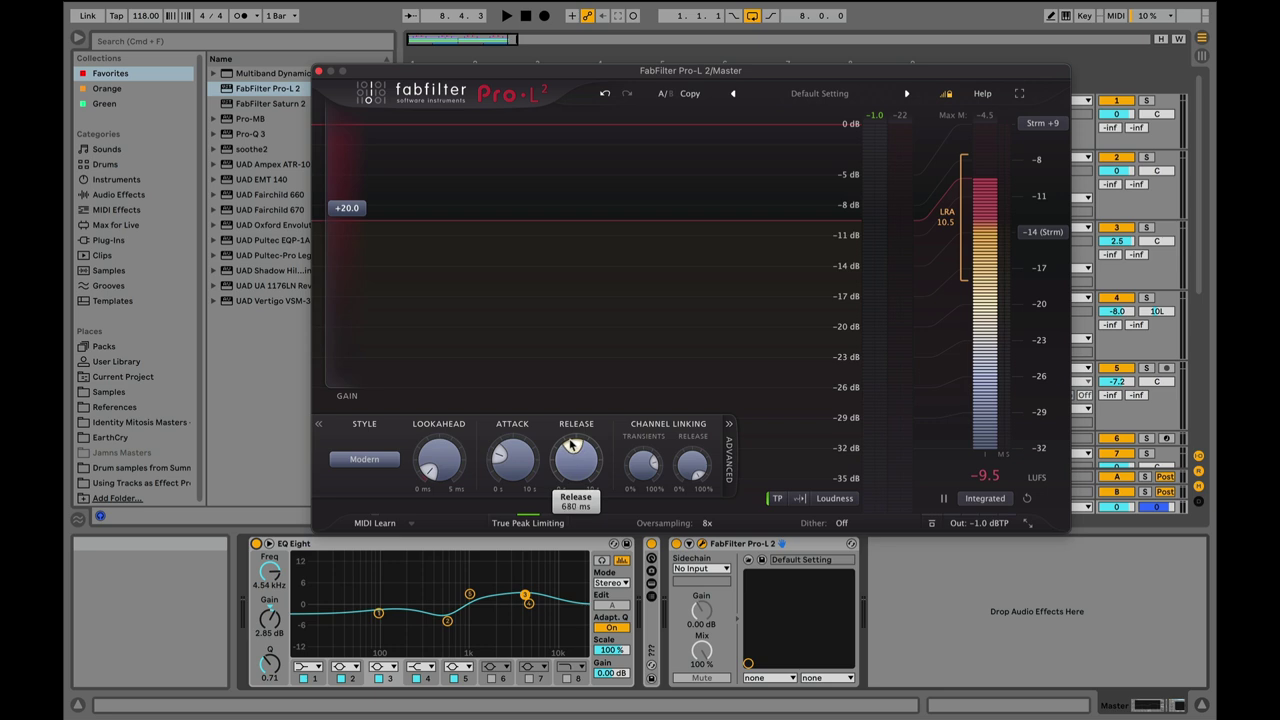
{"action": "left_click", "coordinate": [572, 443]}
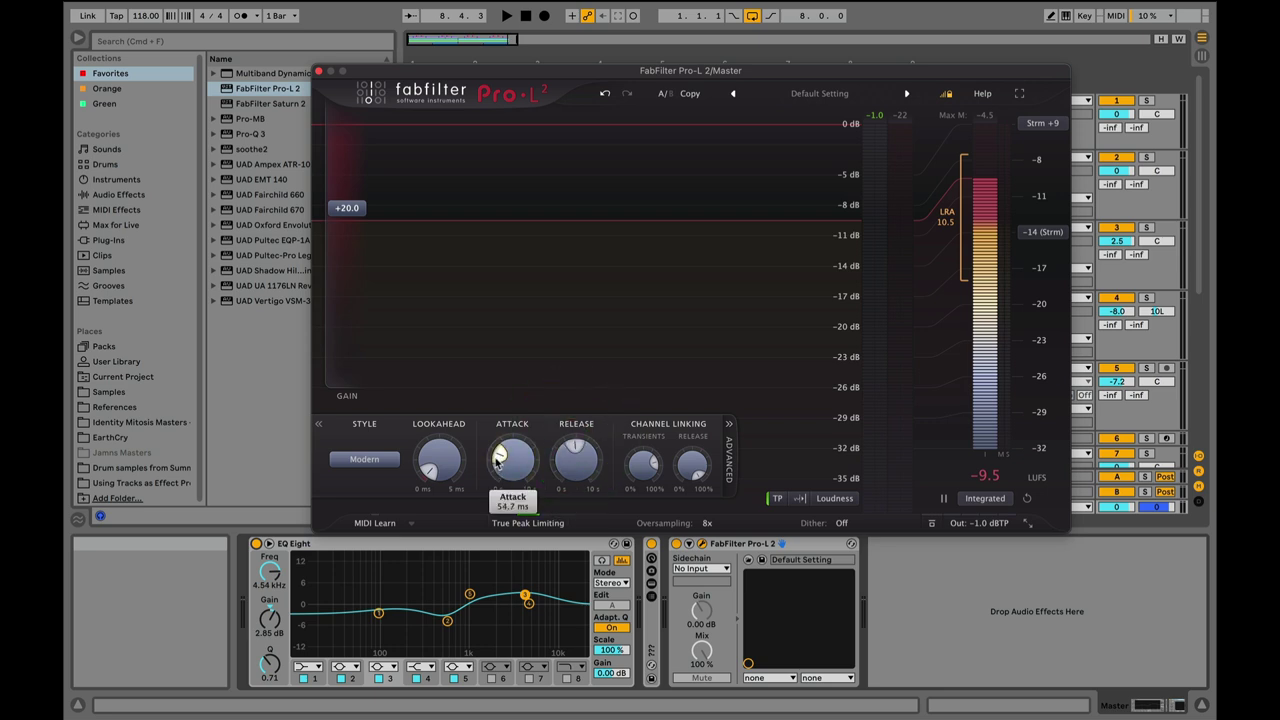
{"action": "left_click", "coordinate": [499, 458]}
{"action": "left_click", "coordinate": [499, 458]}
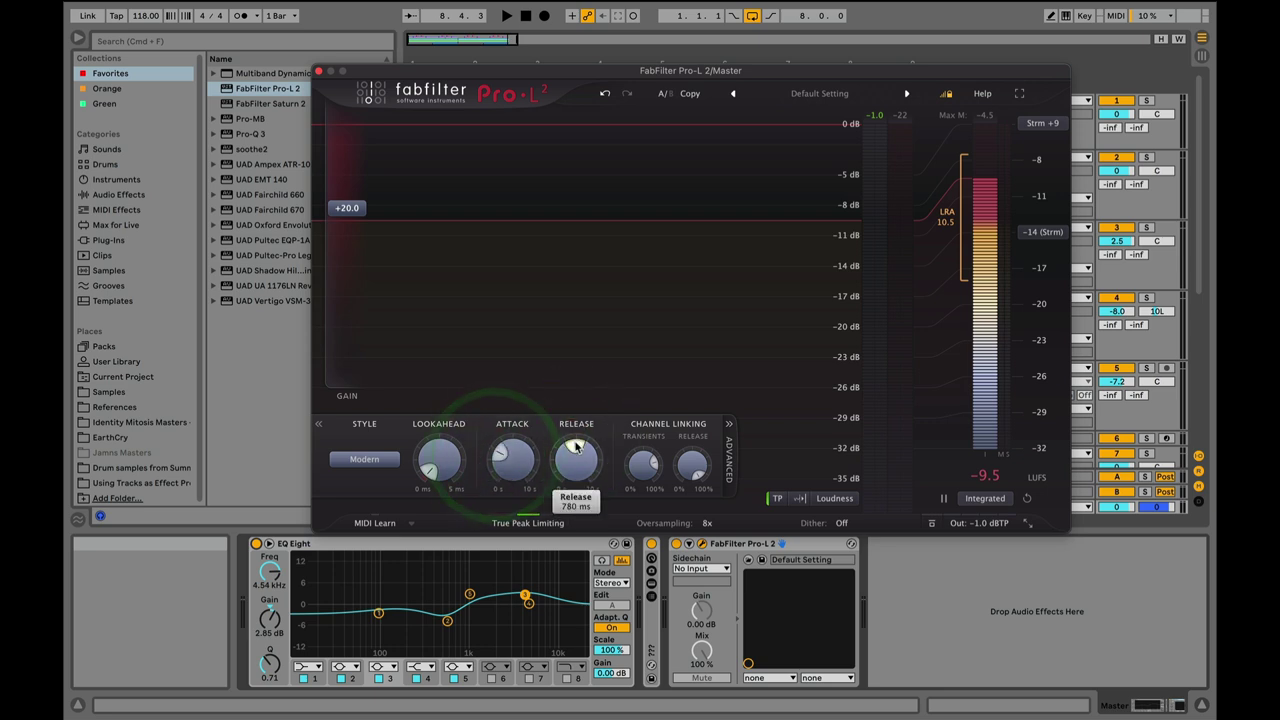
{"action": "left_click", "coordinate": [576, 447]}
{"action": "left_click", "coordinate": [1028, 498]}
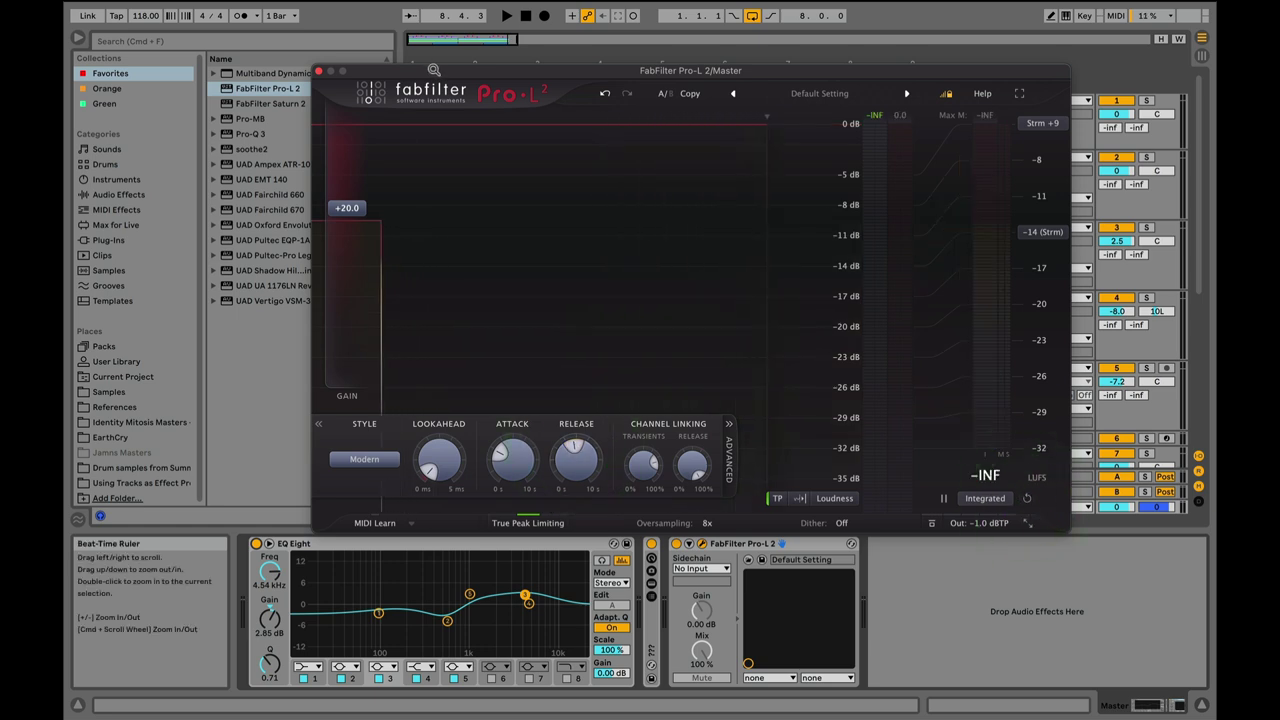
{"action": "left_click_drag", "start_coordinate": [432, 69], "coordinate": [408, 68]}
{"action": "key", "text": "space"}
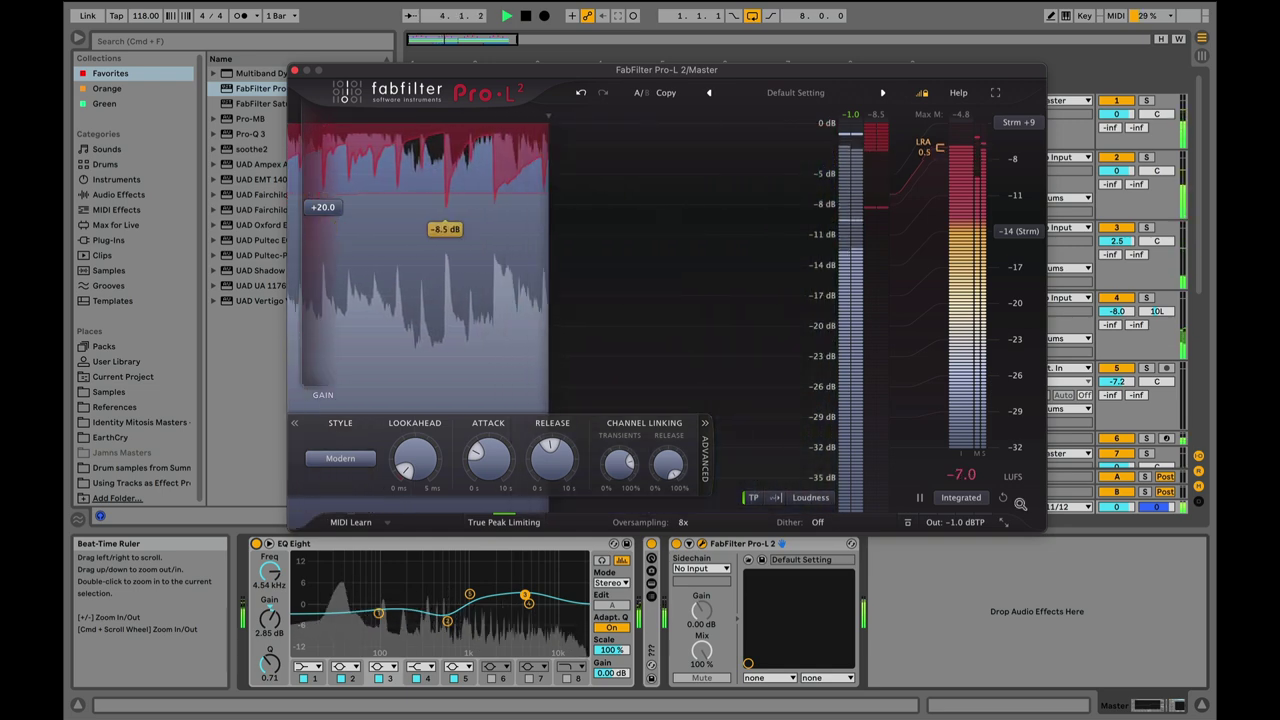
{"action": "key", "text": "space"}
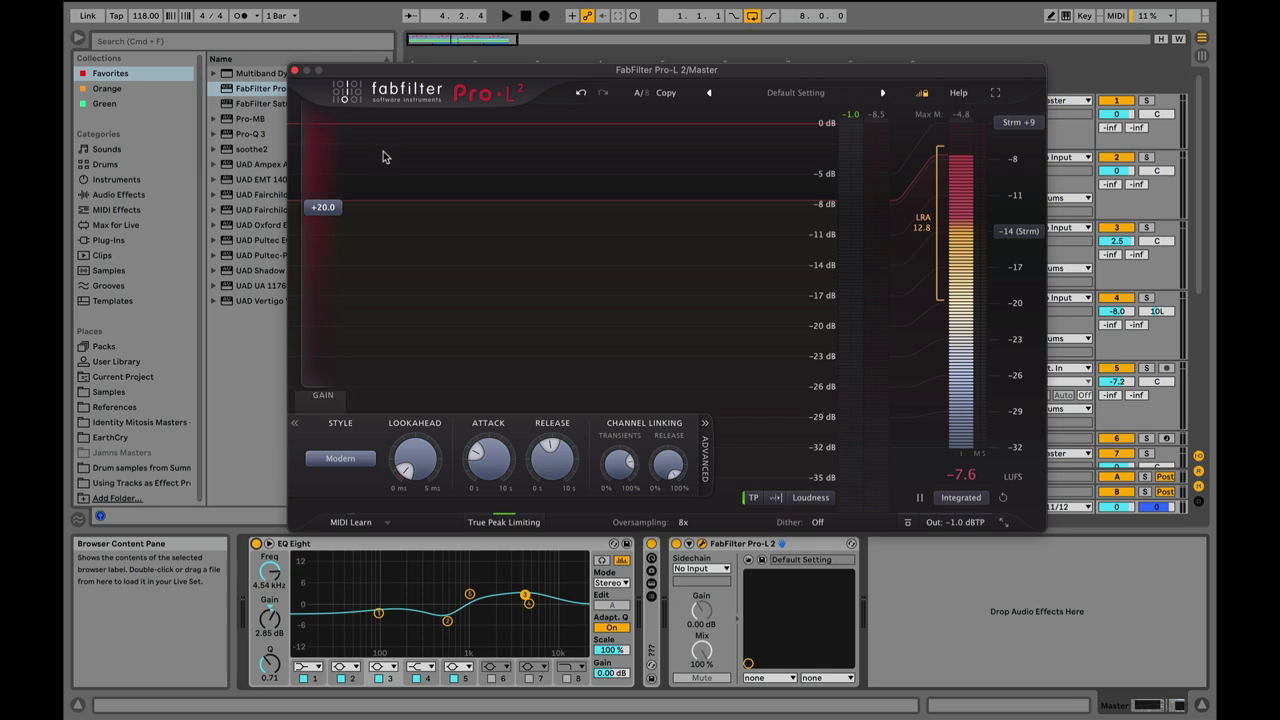
Step: Cut the Pro-L 2 limiter off the master and solo the Kick track
{"action": "right_click", "coordinate": [745, 543]}
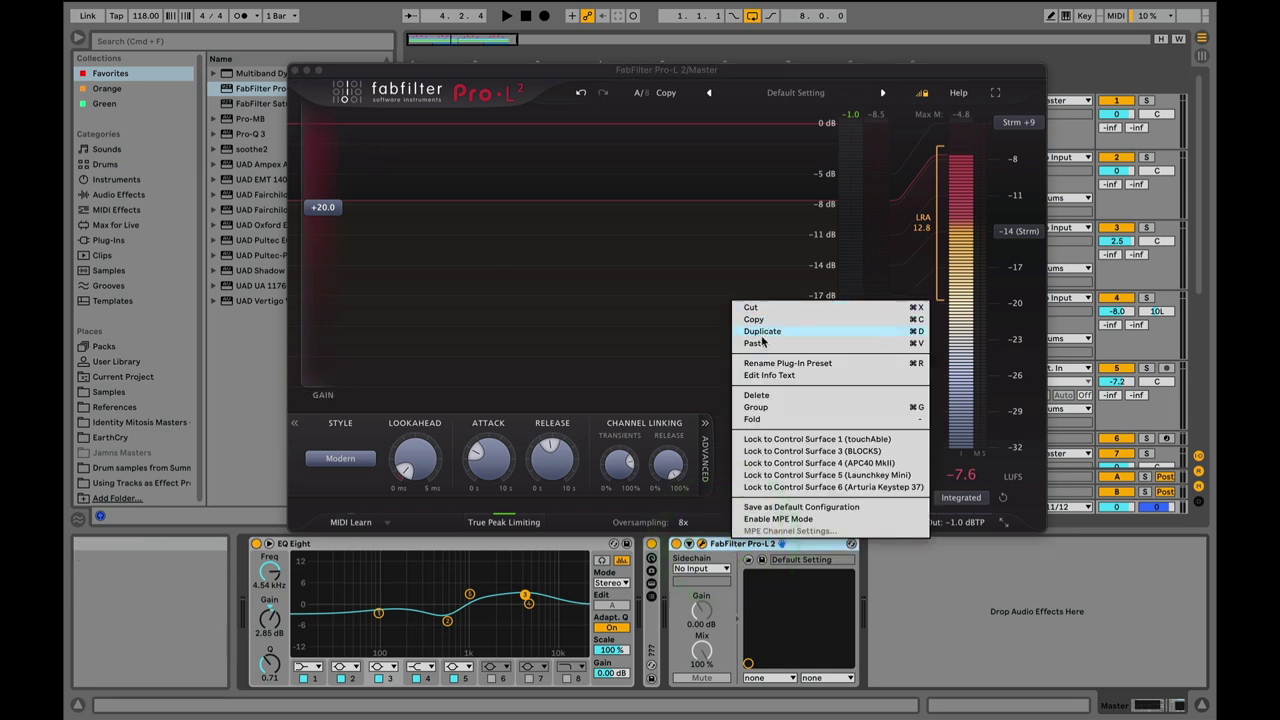
{"action": "left_click", "coordinate": [759, 310]}
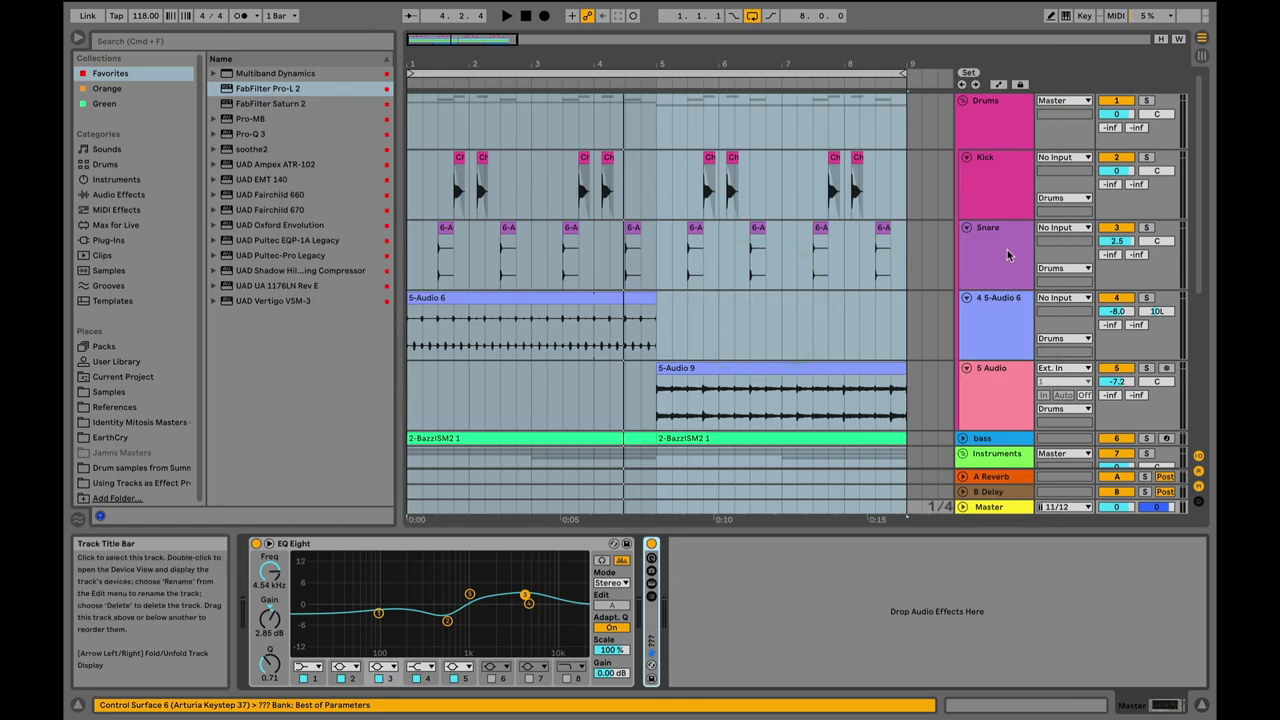
{"action": "left_click", "coordinate": [1003, 195]}
{"action": "left_click", "coordinate": [1146, 157]}
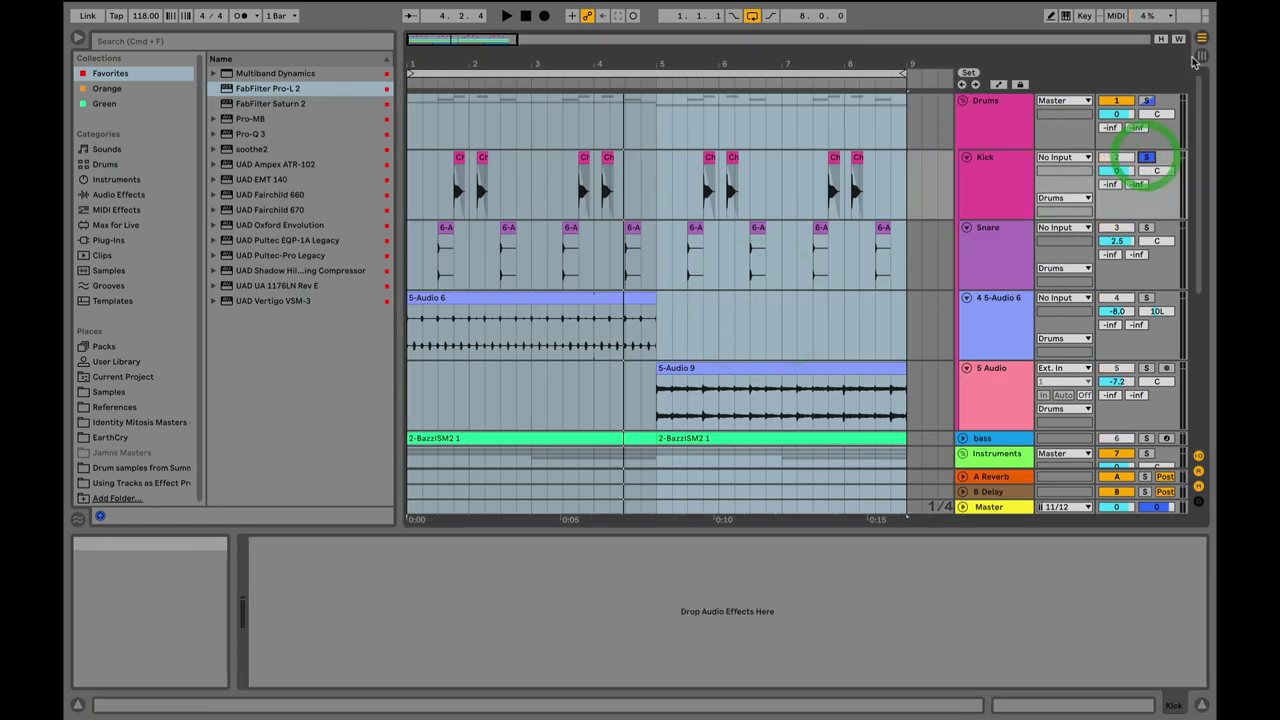
Step: Play the soloed Kick from 1.4.1 and switch to the Session View mixer
{"action": "left_click", "coordinate": [451, 191]}
{"action": "left_click", "coordinate": [449, 177]}
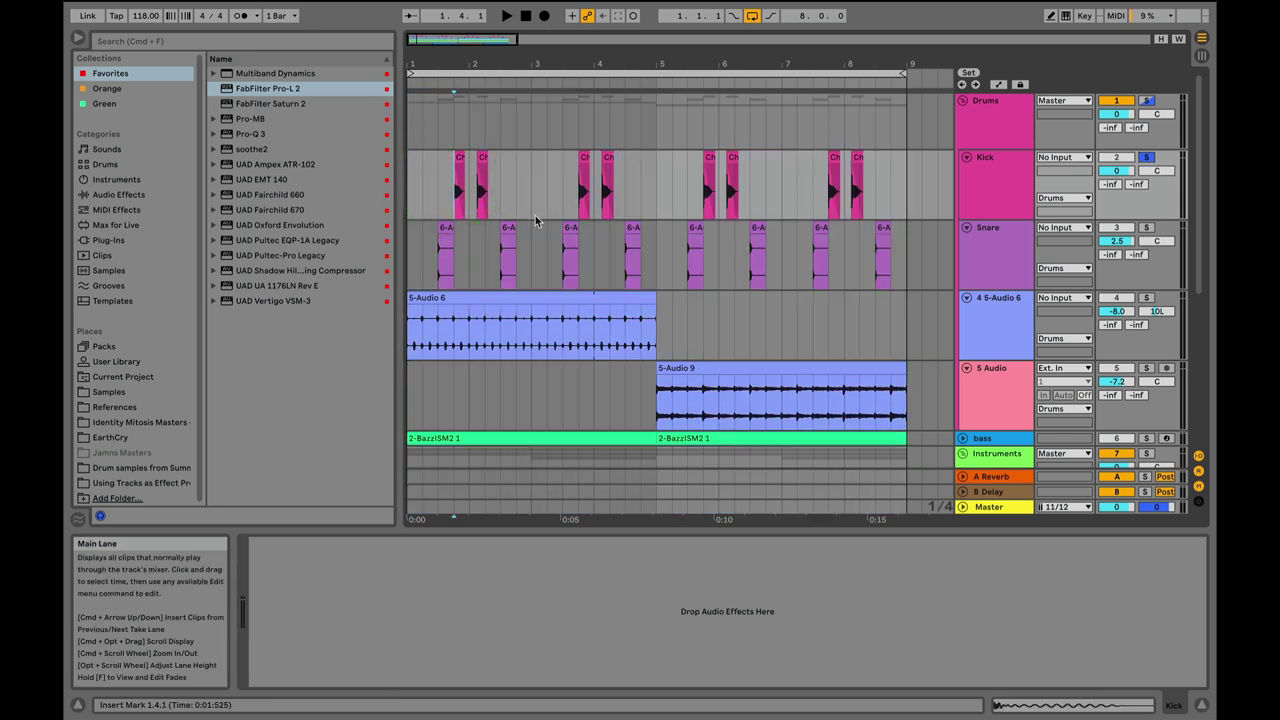
{"action": "key", "text": "space"}
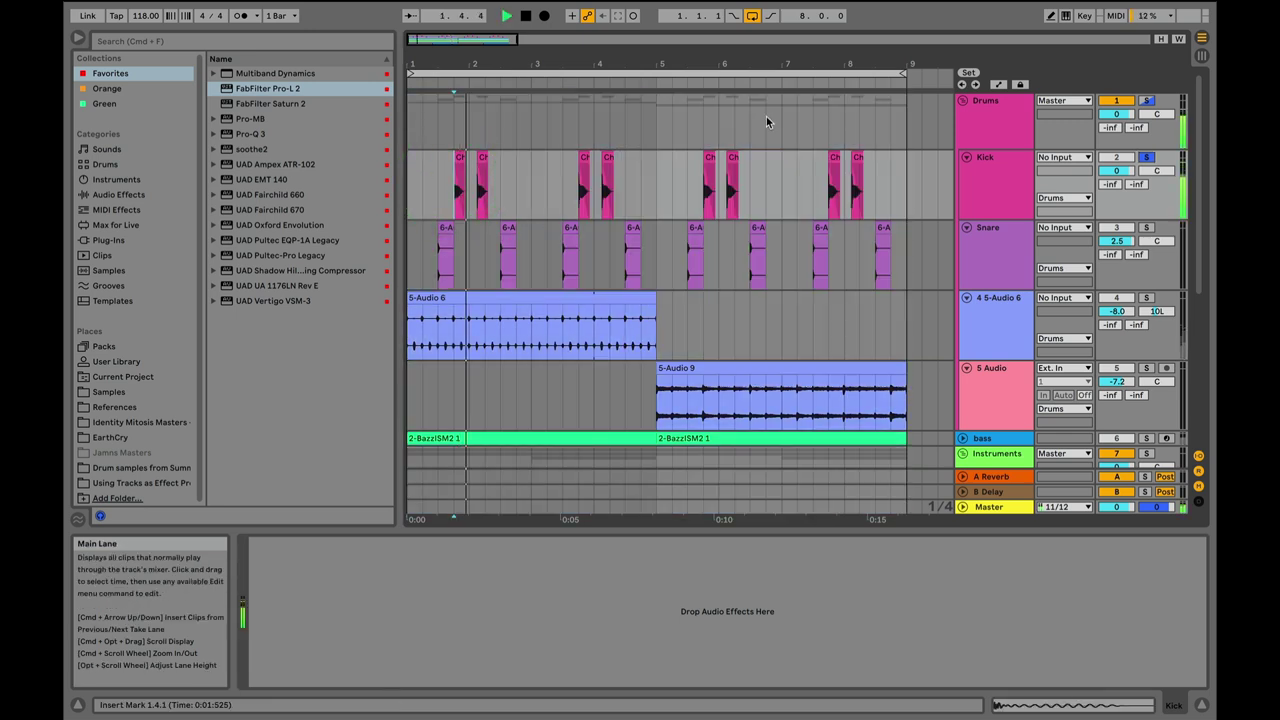
{"action": "left_click", "coordinate": [1202, 56]}
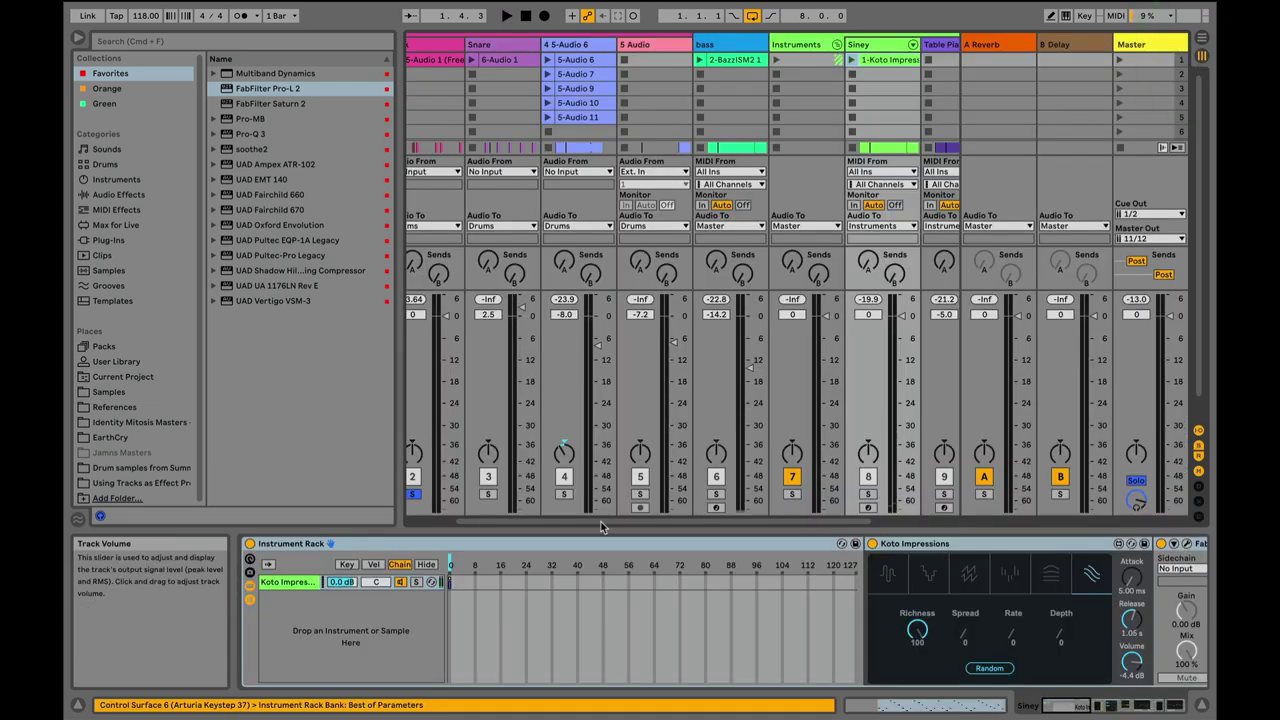
{"action": "left_click_drag", "start_coordinate": [604, 520], "coordinate": [457, 522]}
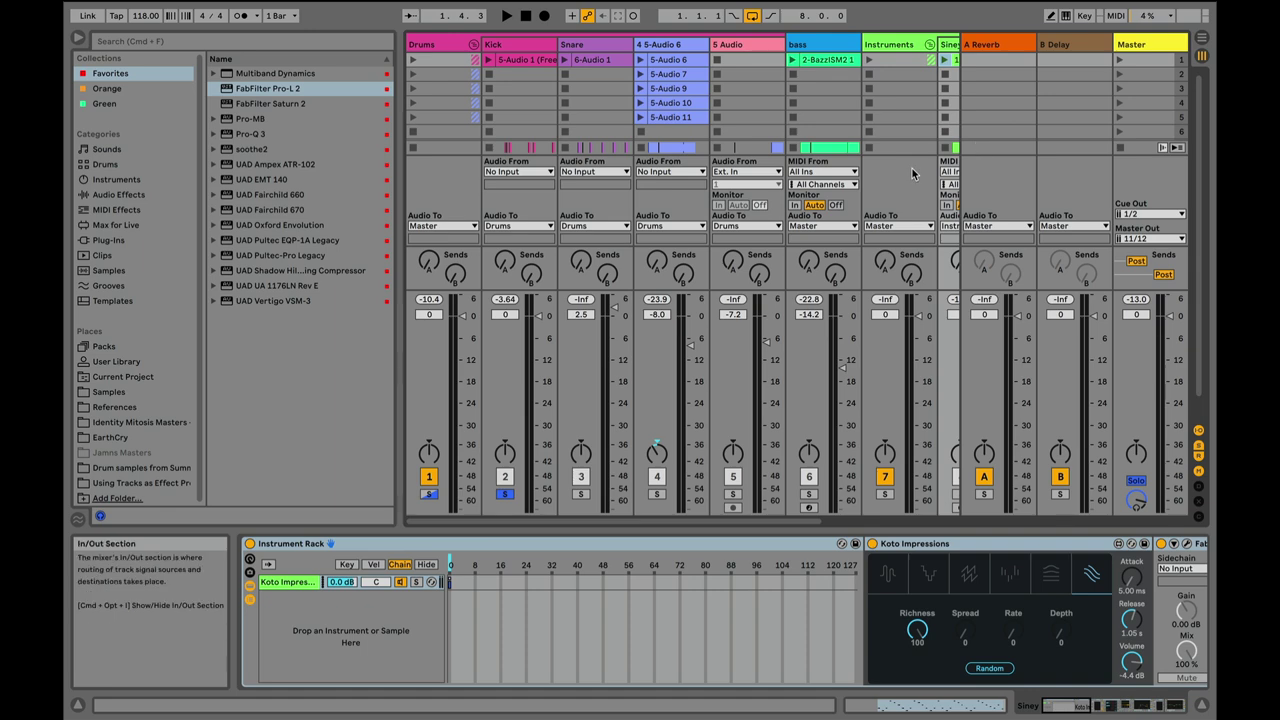
{"action": "key", "text": "Tab"}
{"action": "key", "text": "Tab"}
{"action": "key", "text": "Tab"}
{"action": "key", "text": "Tab"}
{"action": "key", "text": "Tab"}
{"action": "key", "text": "Tab"}
{"action": "key", "text": "Tab"}
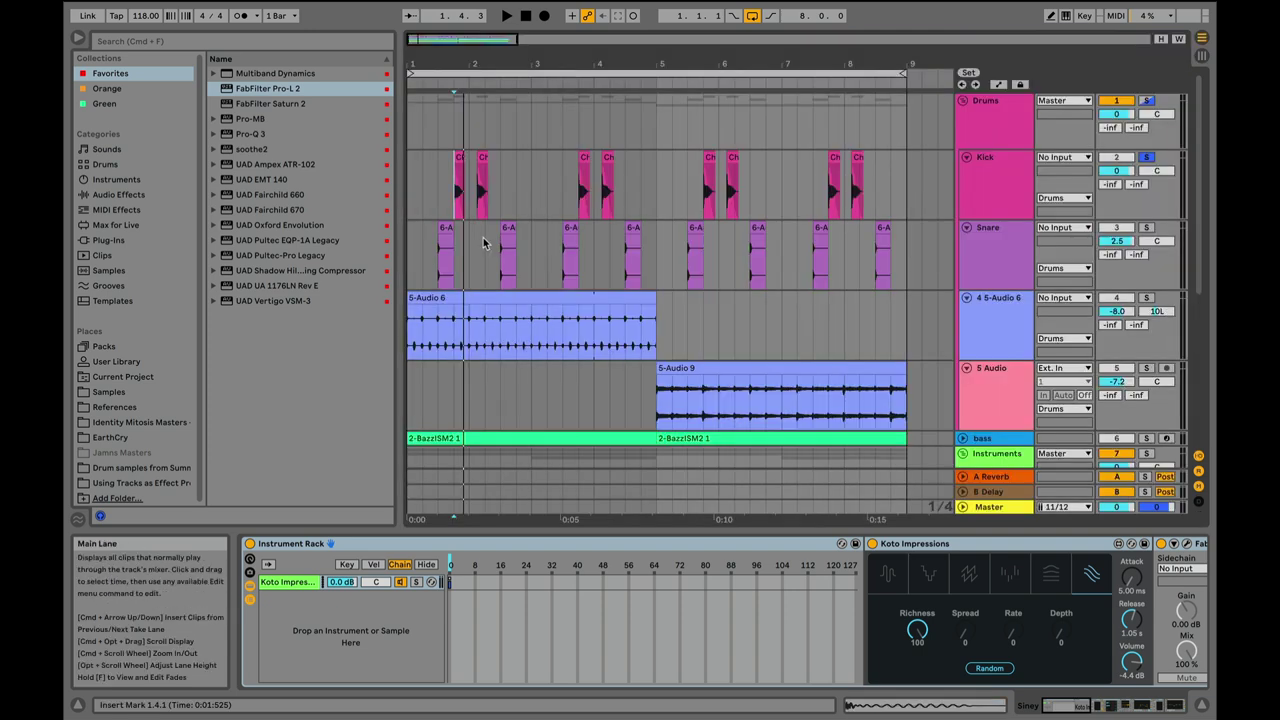
{"action": "key", "text": "Tab"}
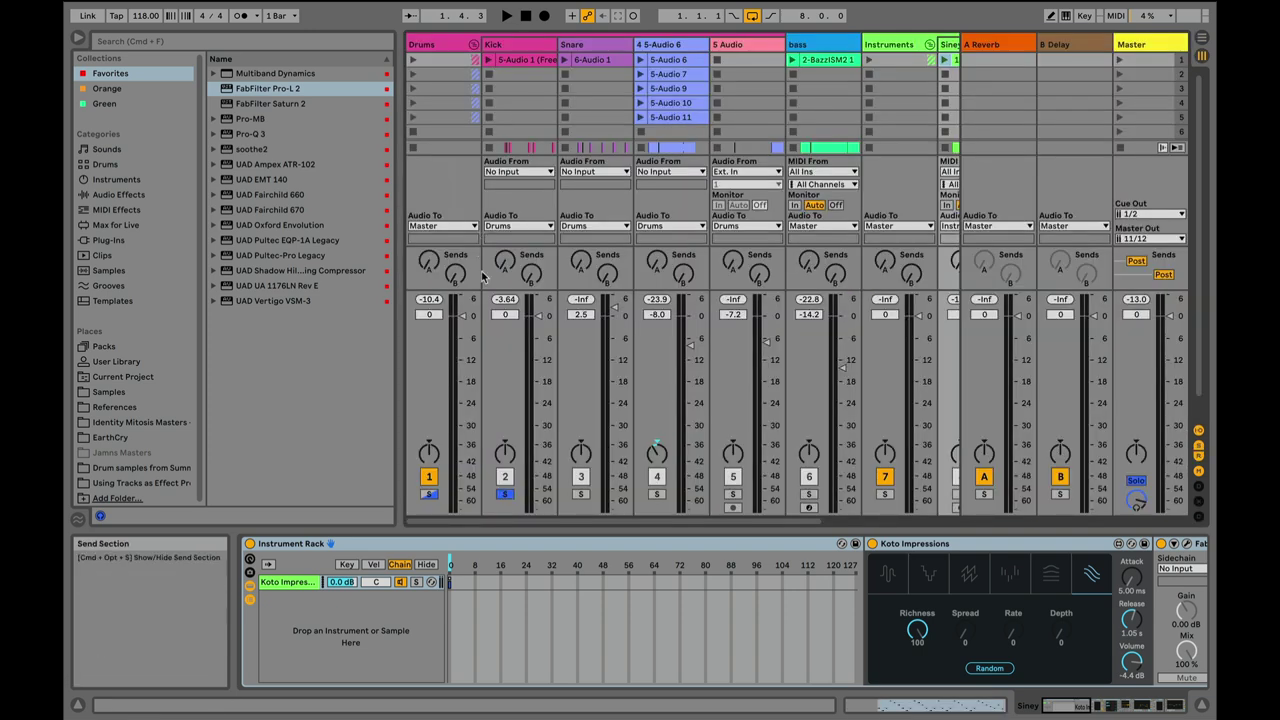
Step: Restore full-height mixer faders, play the soloed Kick, and show its empty effects chain
{"action": "mouse_move", "coordinate": [482, 285]}
{"action": "left_mouse_down"}
{"action": "mouse_move", "coordinate": [493, 447]}
{"action": "mouse_move", "coordinate": [486, 277]}
{"action": "left_mouse_up"}
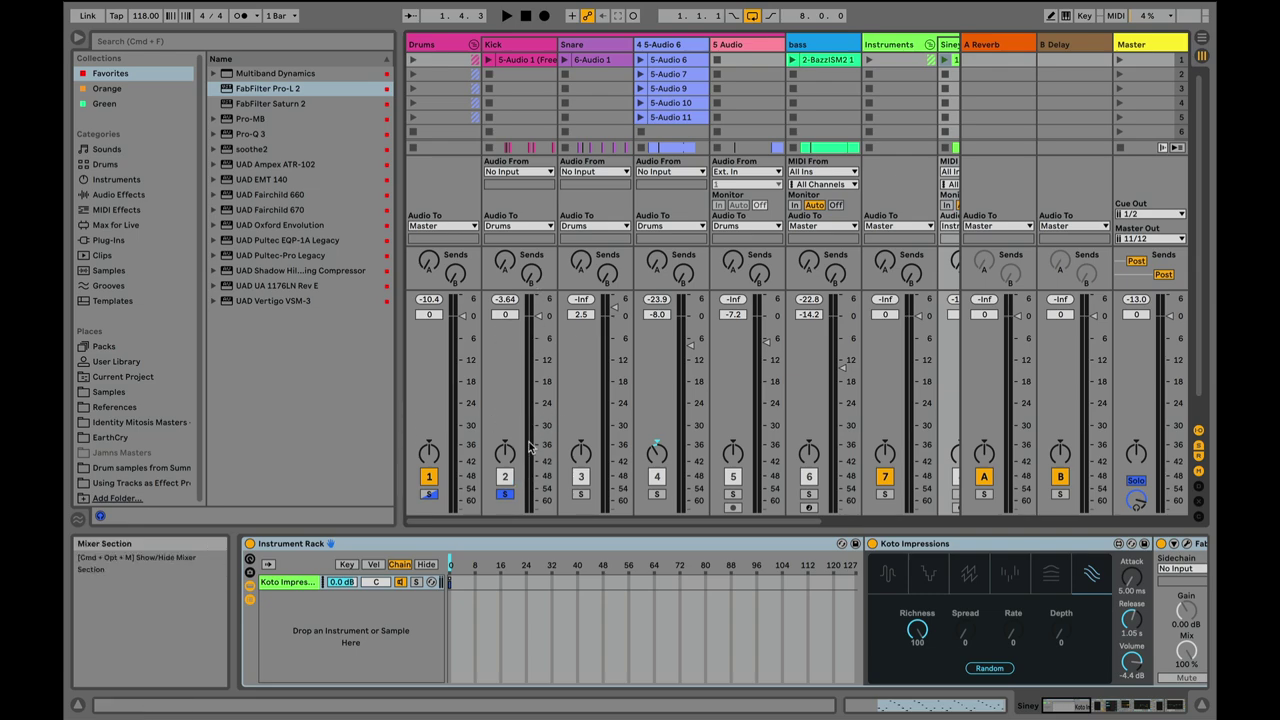
{"action": "key", "text": "space"}
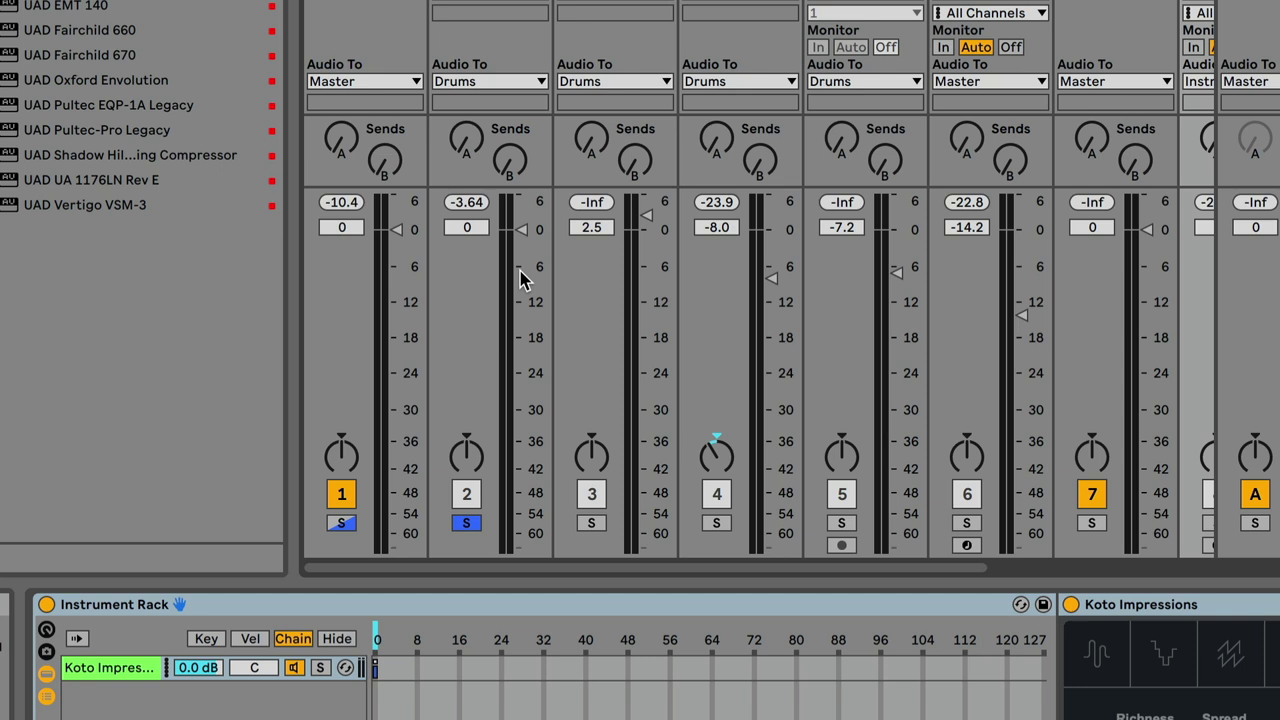
{"action": "left_click", "coordinate": [520, 278]}
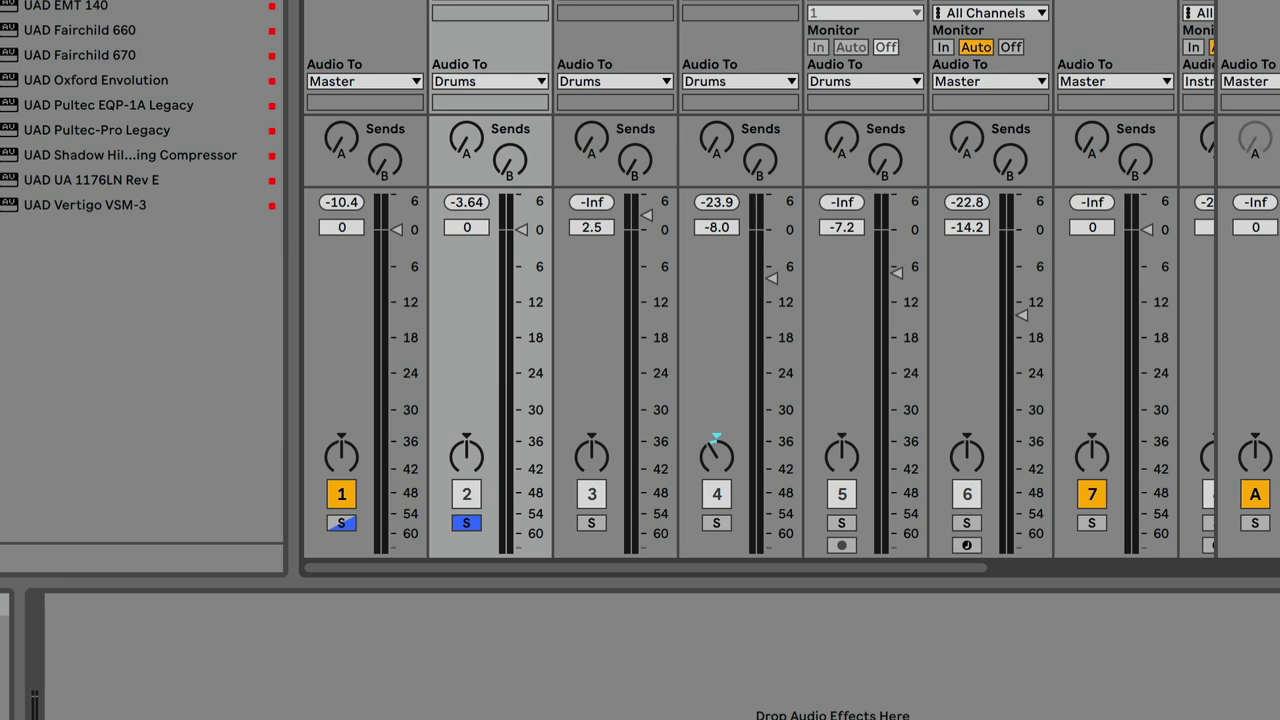
Step: Add Saturator from Audio Effects > Drive & Color to the Kick track
{"action": "left_click", "coordinate": [130, 314]}
{"action": "left_click", "coordinate": [243, 163]}
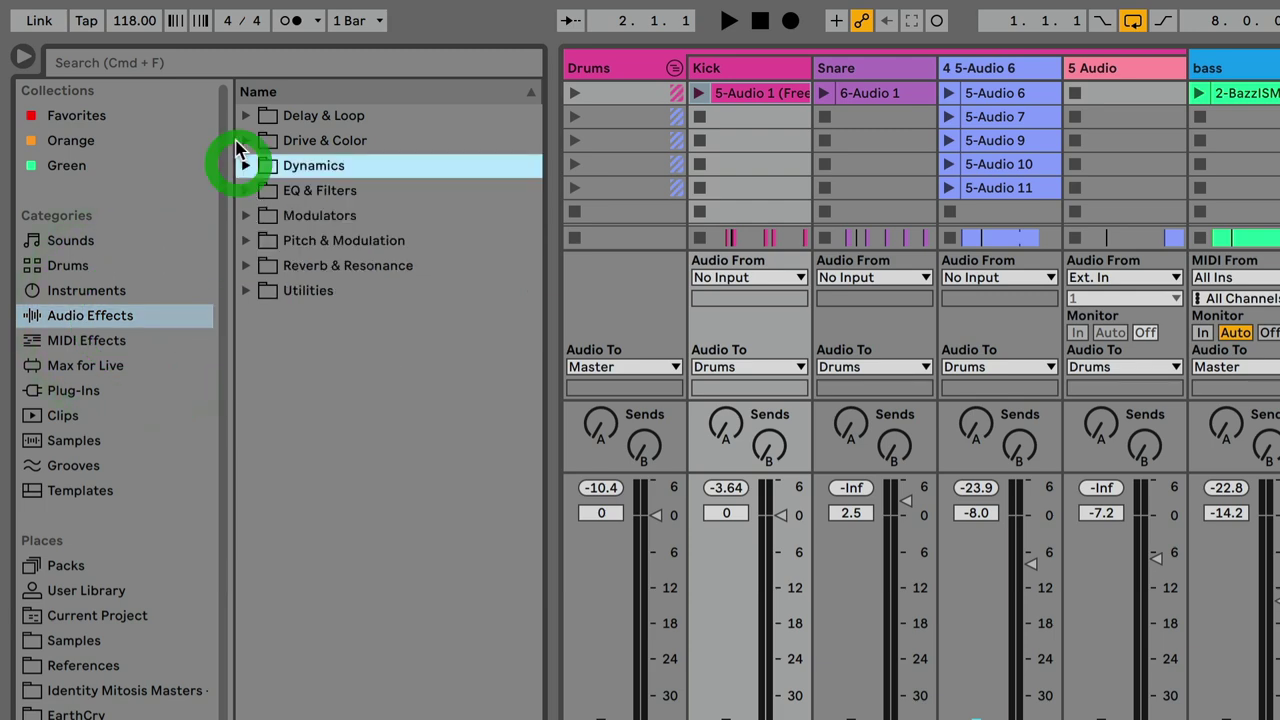
{"action": "left_click", "coordinate": [245, 140]}
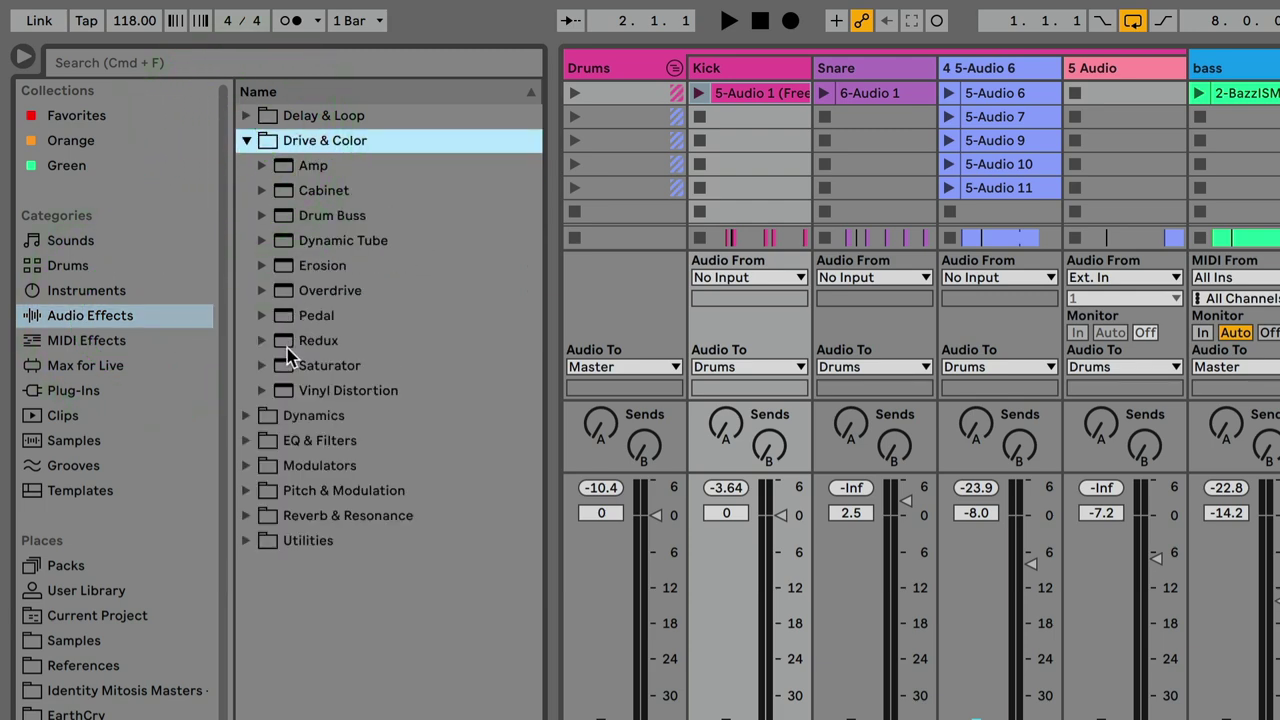
{"action": "left_click_drag", "start_coordinate": [318, 365], "coordinate": [629, 286]}
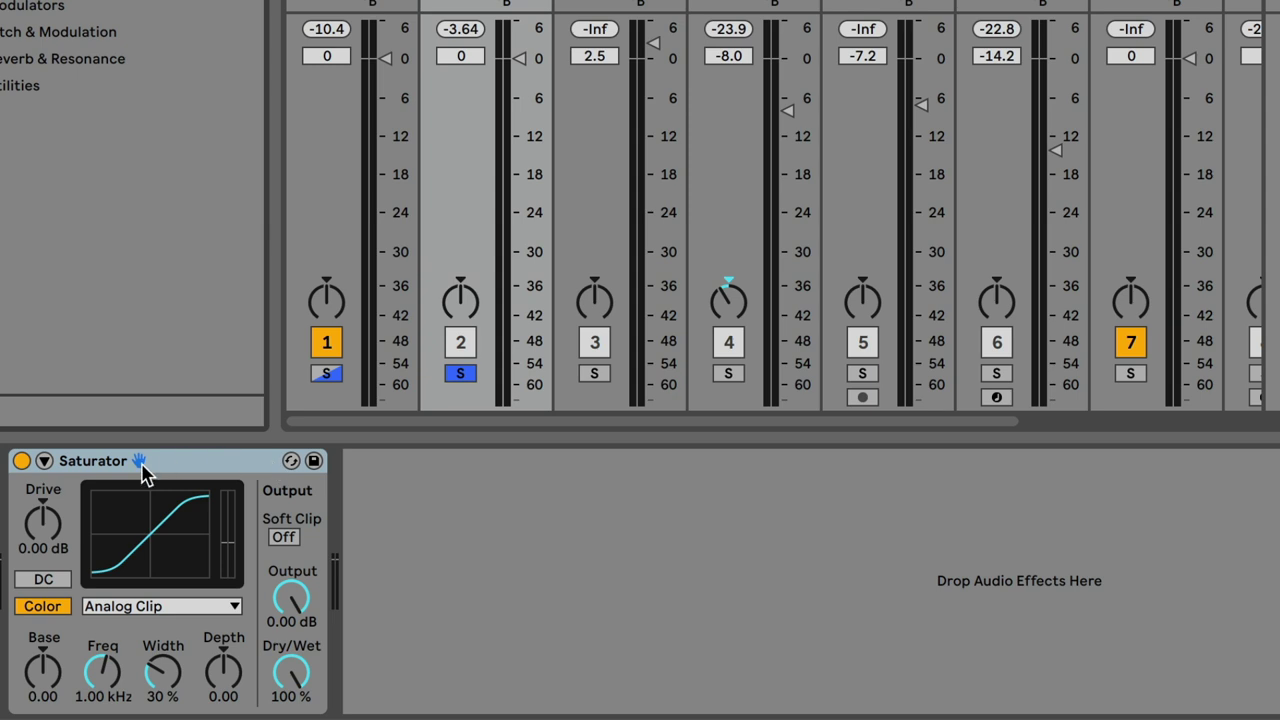
Step: Set the Saturator's Drive to 10 dB and Output to -10 dB, keeping Analog Clip
{"action": "left_click", "coordinate": [63, 519]}
{"action": "type", "text": "1"}
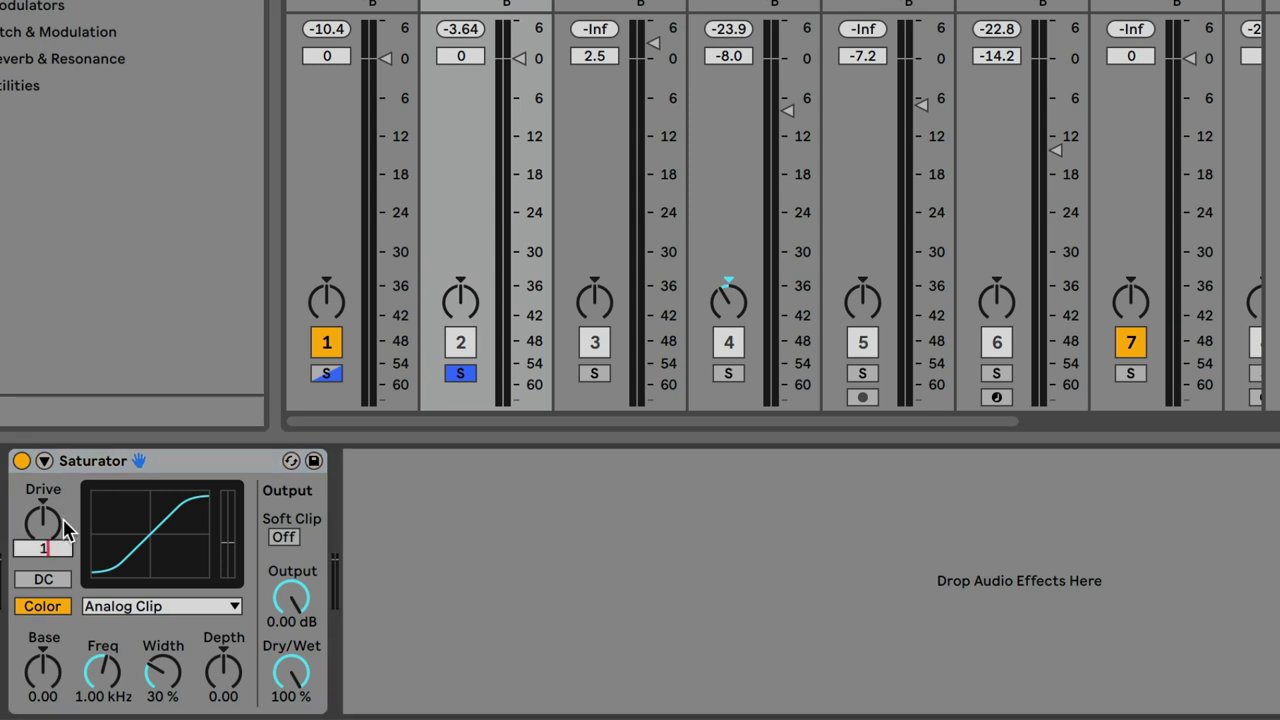
{"action": "type", "text": "0"}
{"action": "key", "text": "Return"}
{"action": "left_click", "coordinate": [287, 598]}
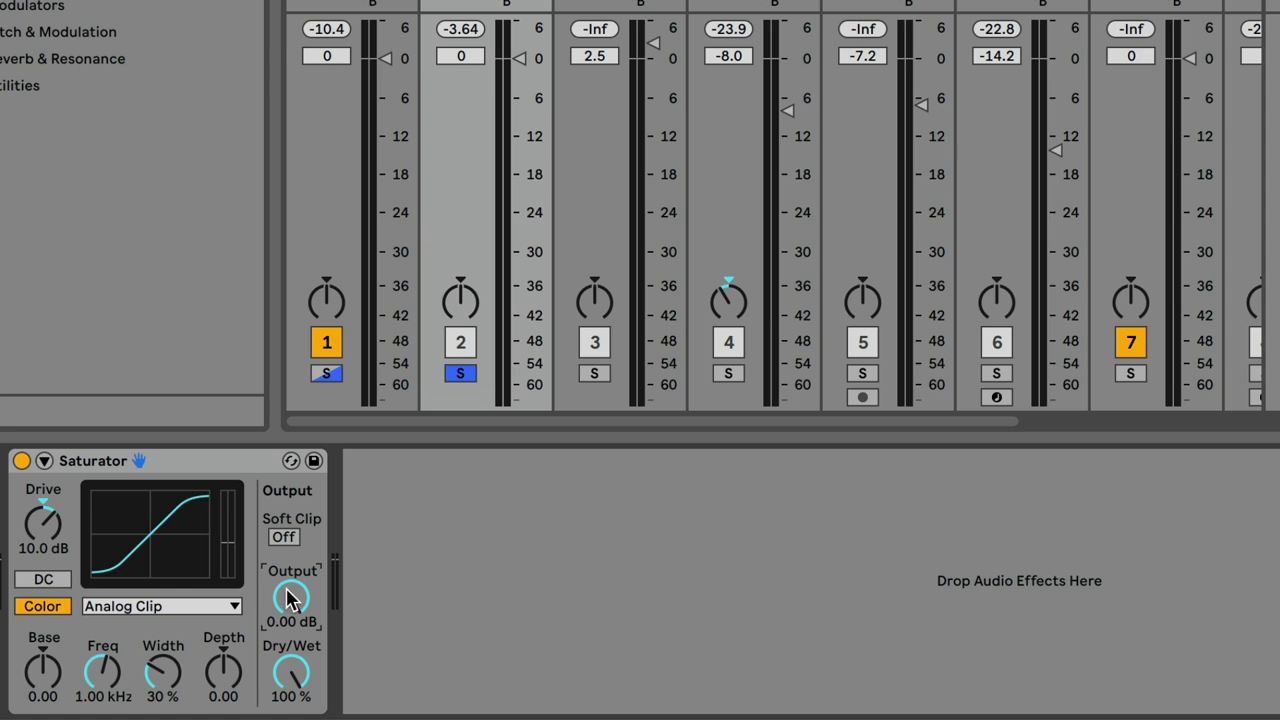
{"action": "type", "text": "0-10"}
{"action": "key", "text": "Return"}
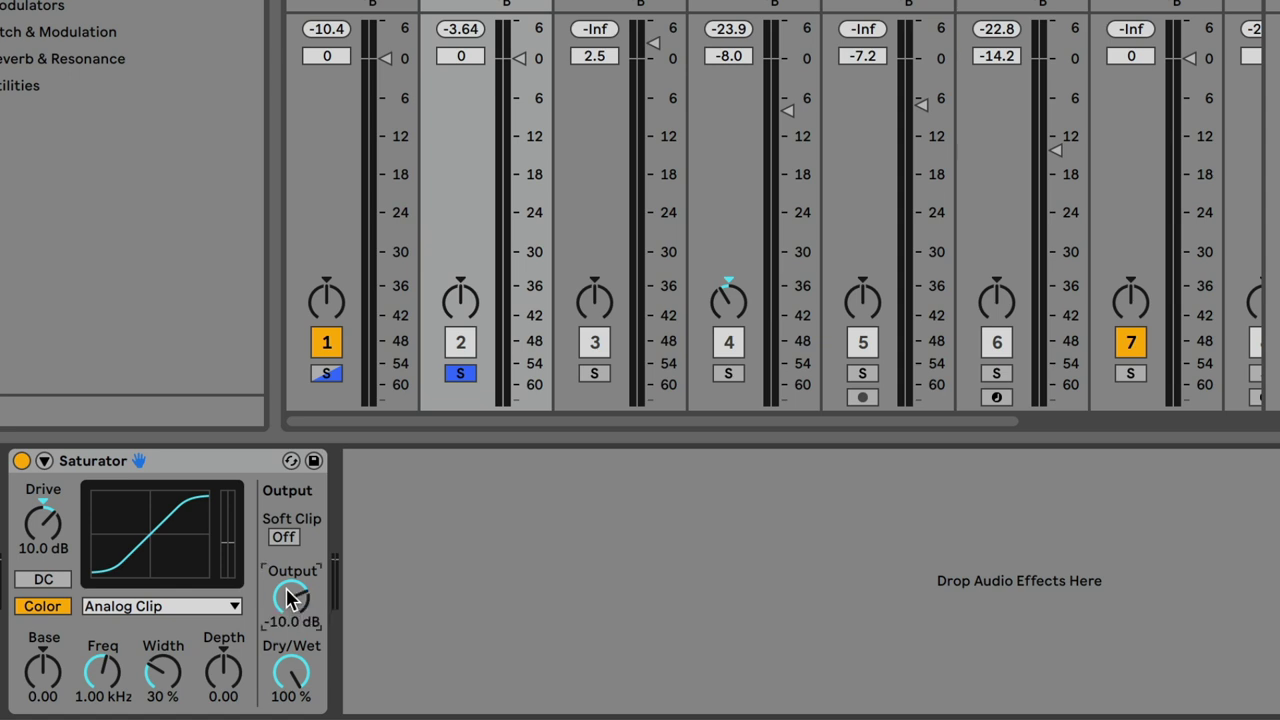
{"action": "left_click", "coordinate": [176, 605]}
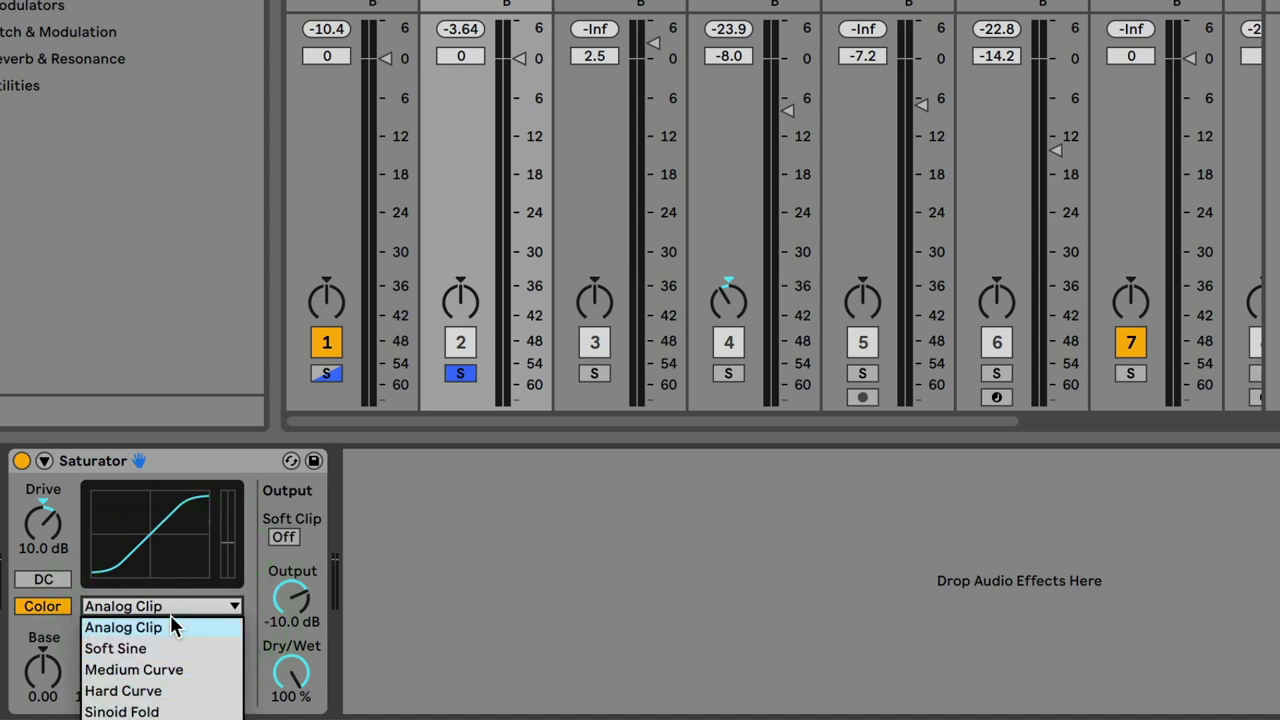
{"action": "left_click", "coordinate": [142, 606]}
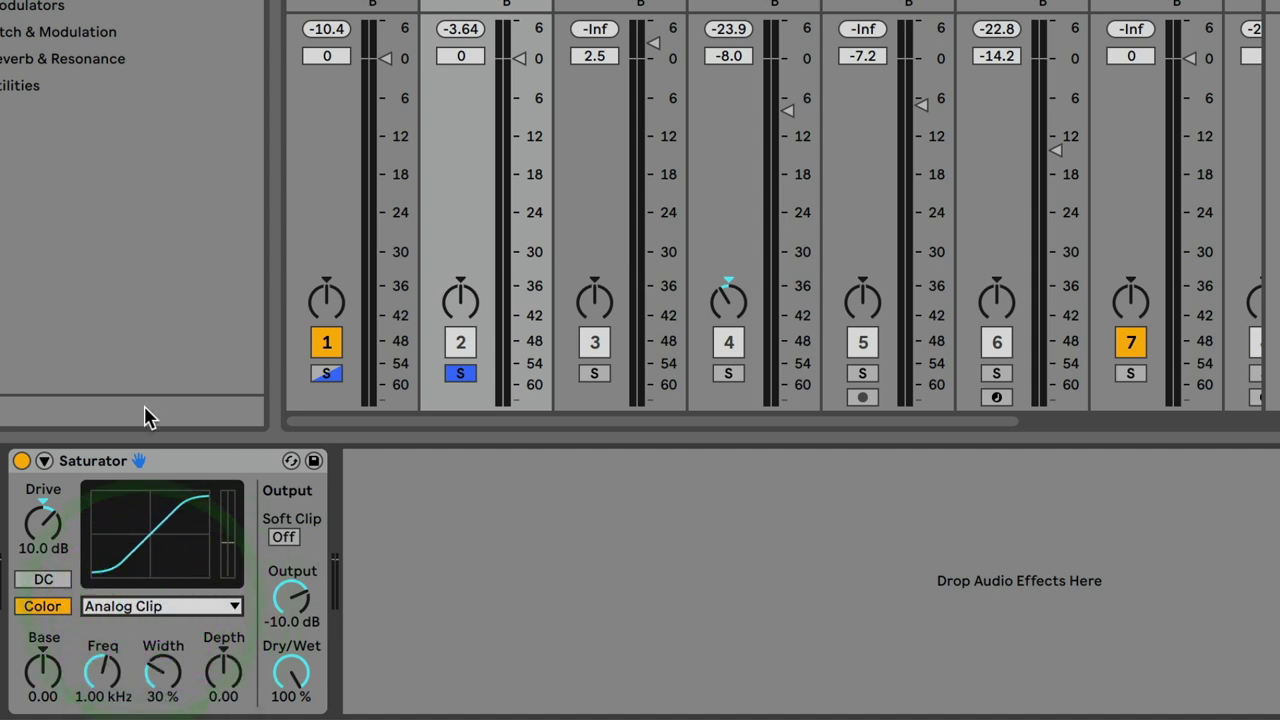
Step: Reset the Kick peak readout and switch the Saturator on while playing the kick
{"action": "left_click", "coordinate": [21, 460]}
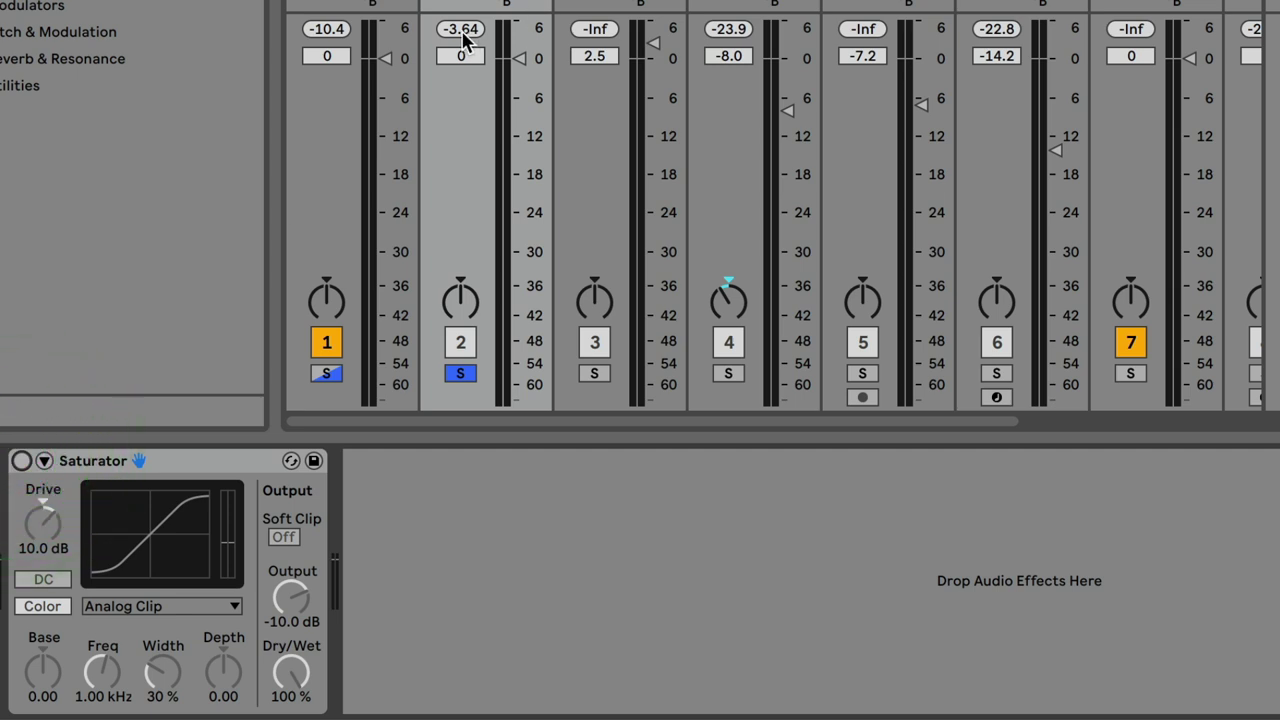
{"action": "left_click", "coordinate": [460, 29]}
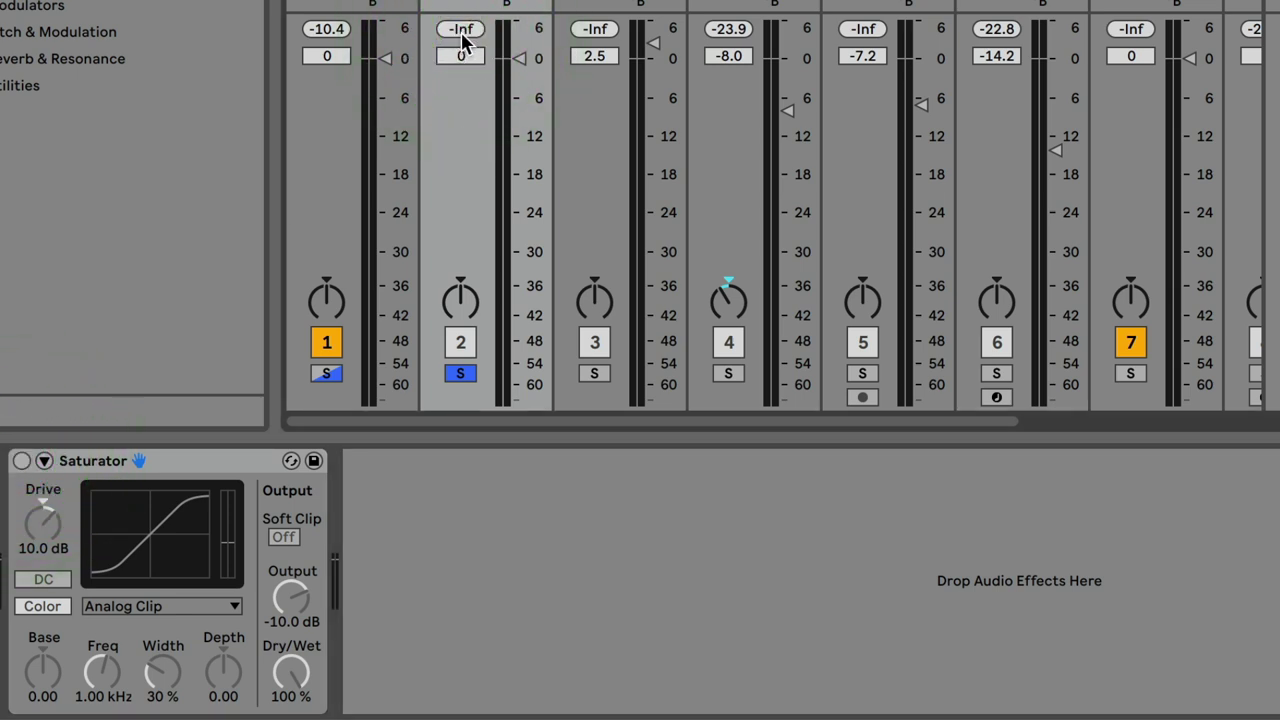
{"action": "key", "text": "space"}
{"action": "left_click", "coordinate": [22, 461]}
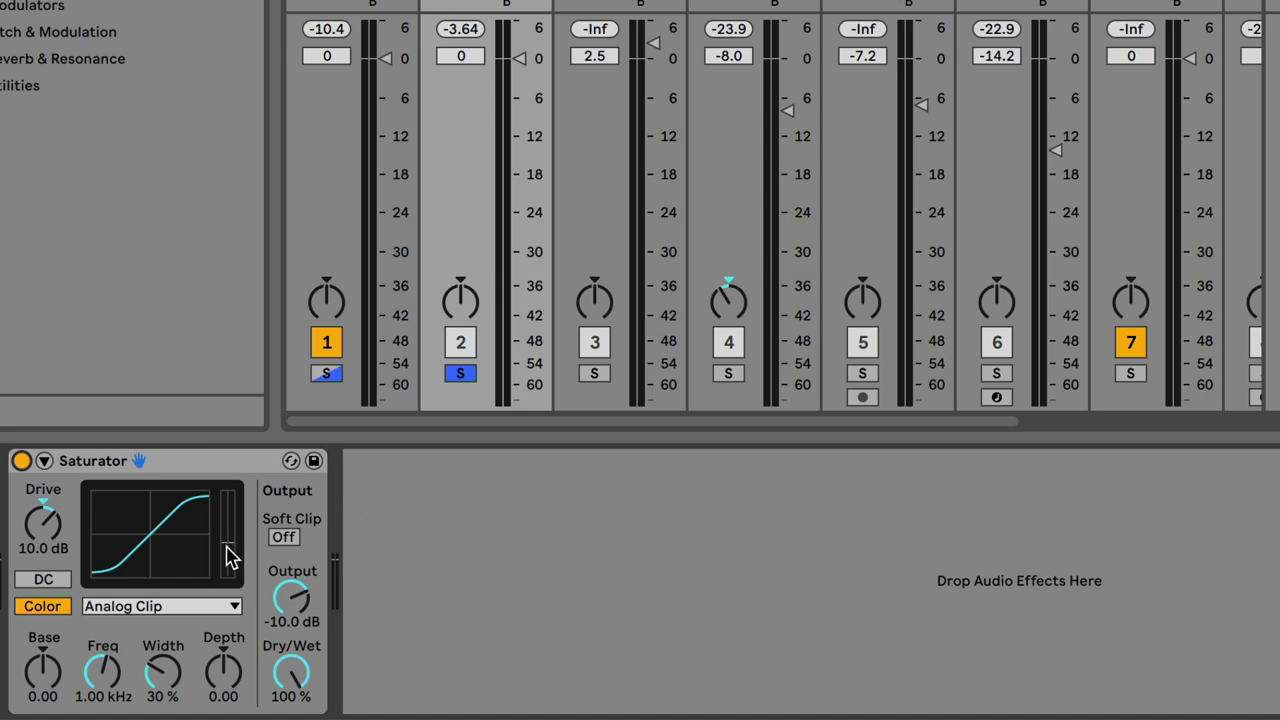
{"action": "key", "text": "space"}
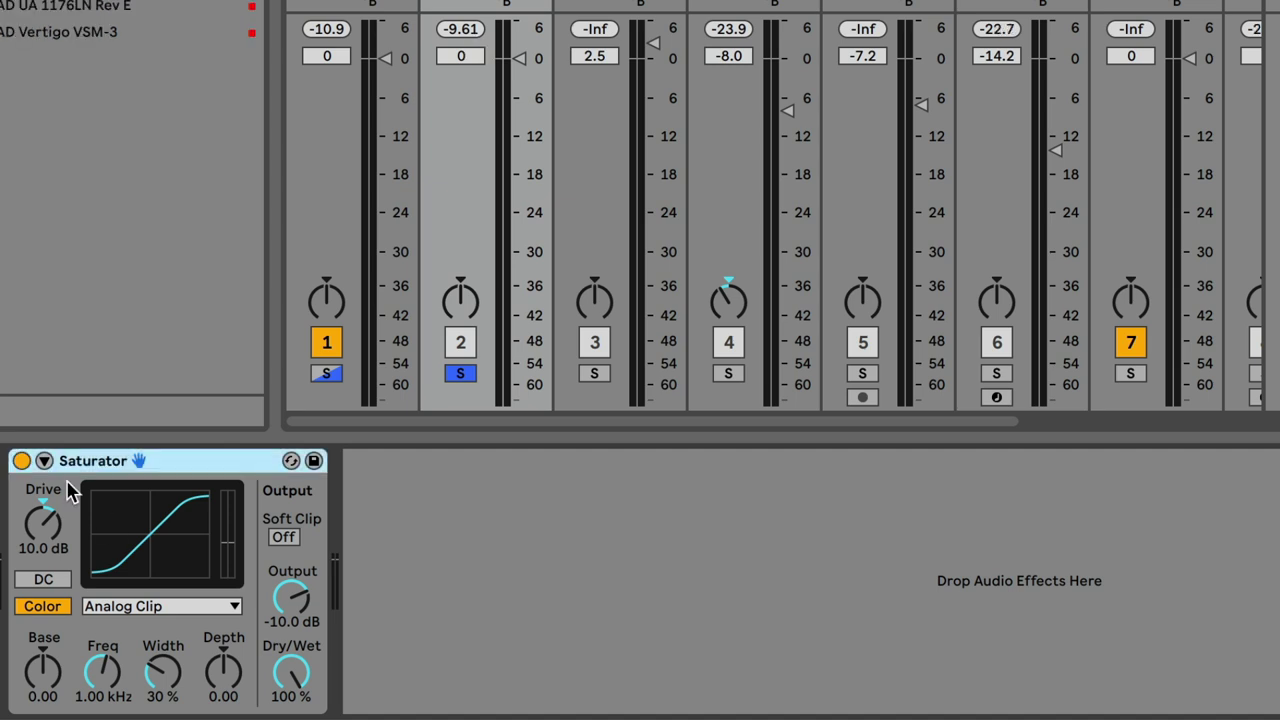
Step: A/B the Saturator against bypass during playback, leaving it on, then stop
{"action": "left_click", "coordinate": [20, 461]}
{"action": "key", "text": "space"}
{"action": "left_click", "coordinate": [20, 461]}
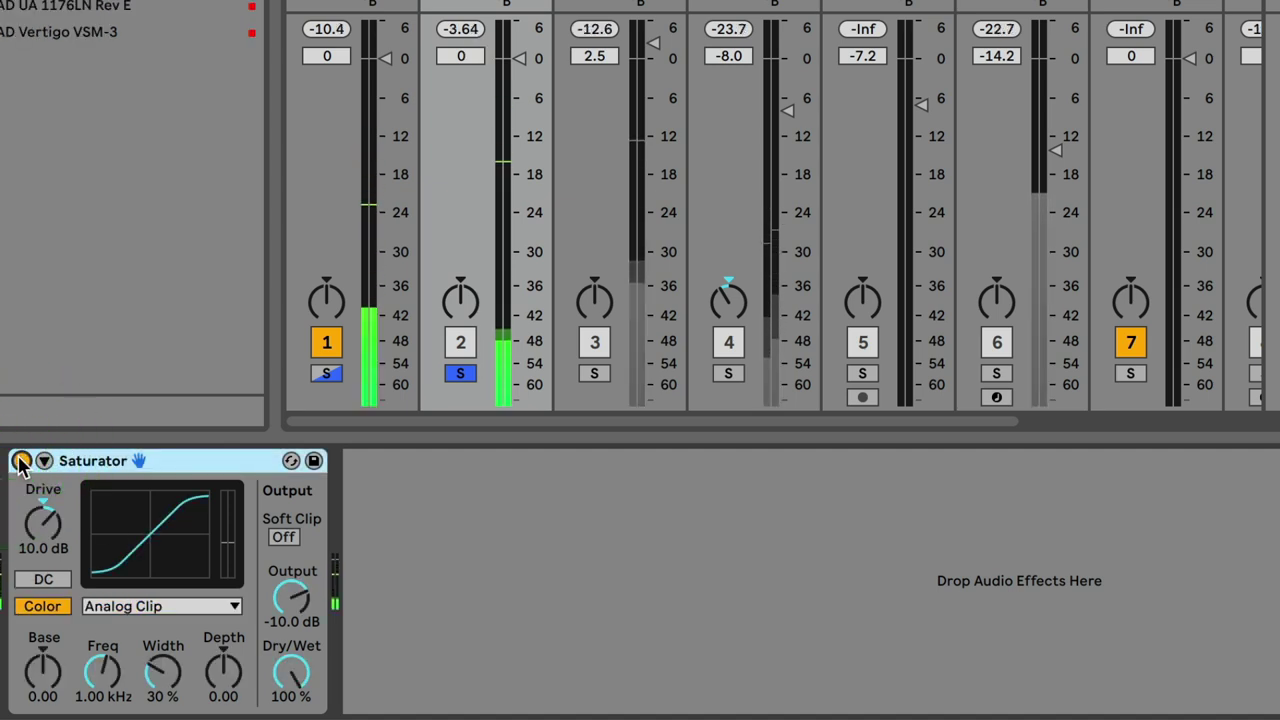
{"action": "left_click", "coordinate": [20, 461]}
{"action": "left_click", "coordinate": [20, 461]}
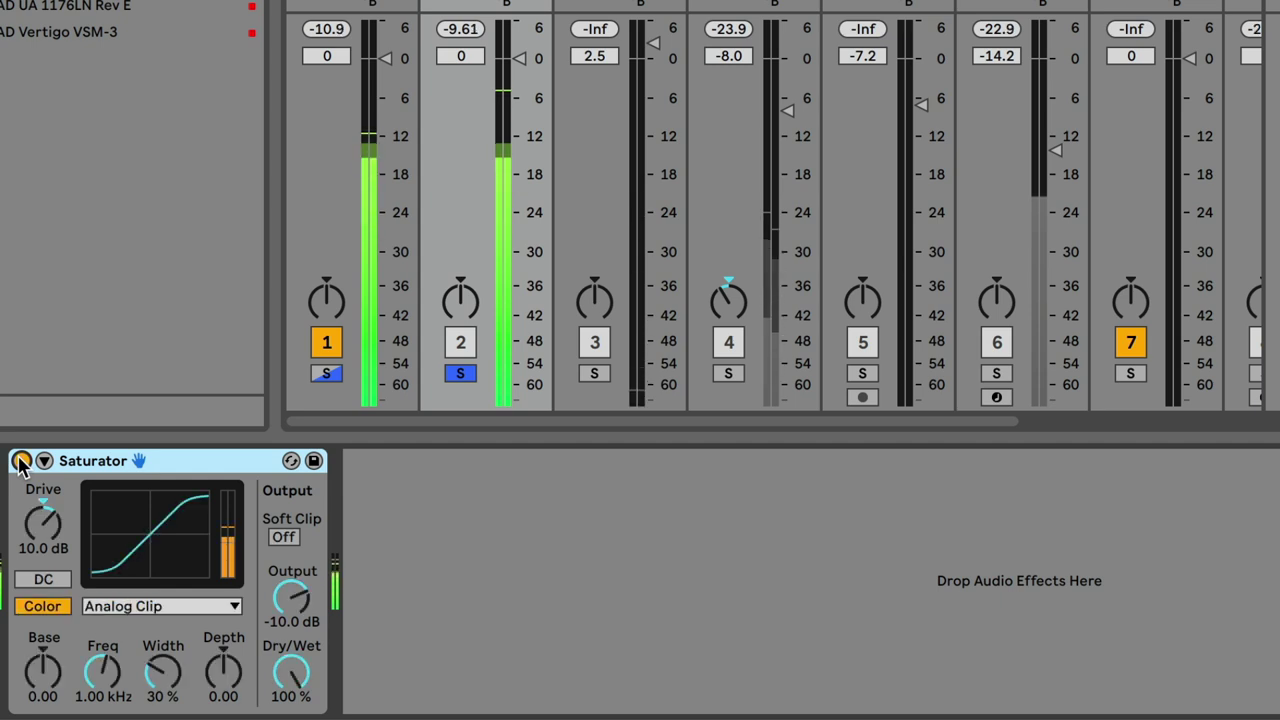
{"action": "key", "text": "space"}
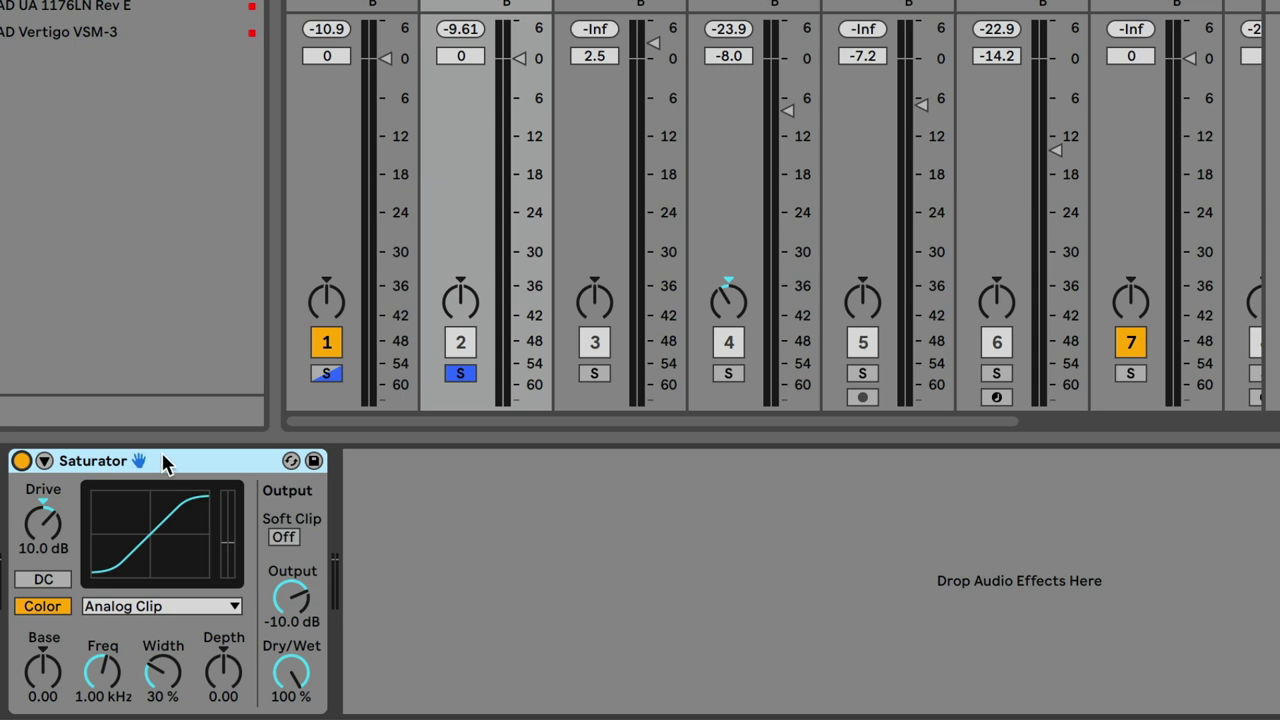
Step: Set the kick Saturator's Drive to 15 dB and its Output to -15 dB
{"action": "left_click", "coordinate": [48, 521]}
{"action": "type", "text": "15"}
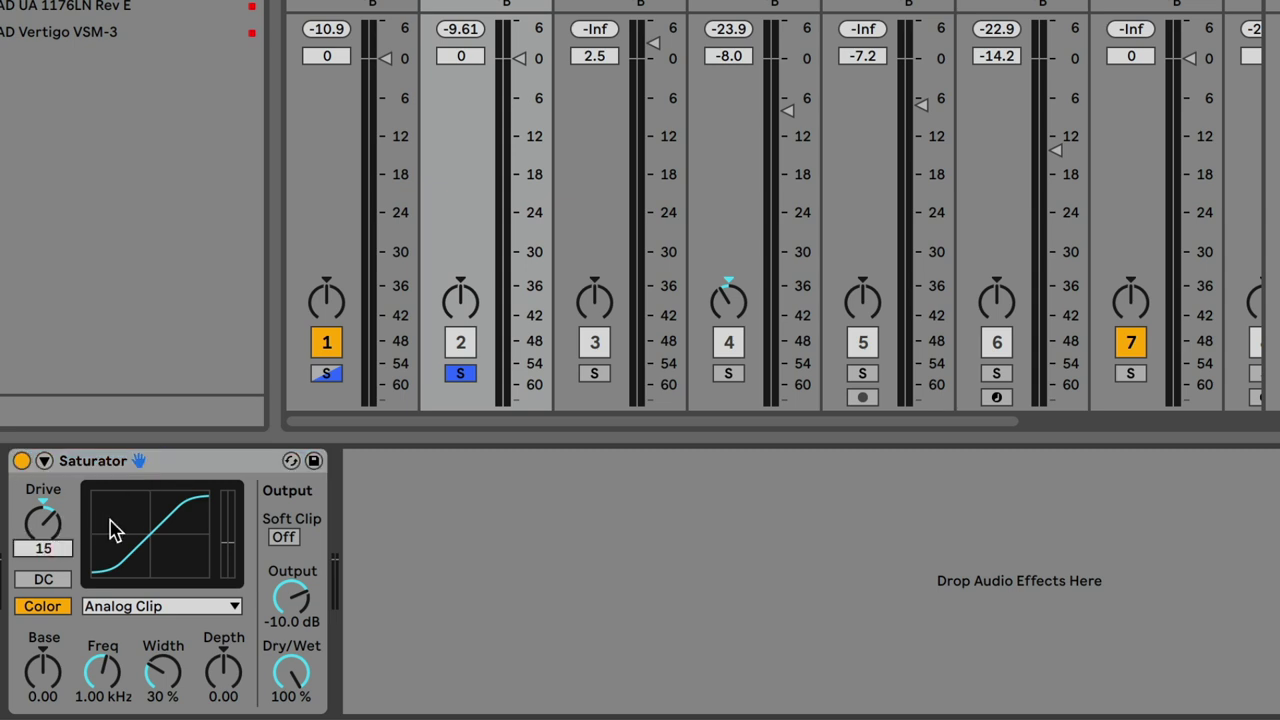
{"action": "key", "text": "Return"}
{"action": "left_click", "coordinate": [285, 600]}
{"action": "type", "text": "-15"}
{"action": "key", "text": "Return"}
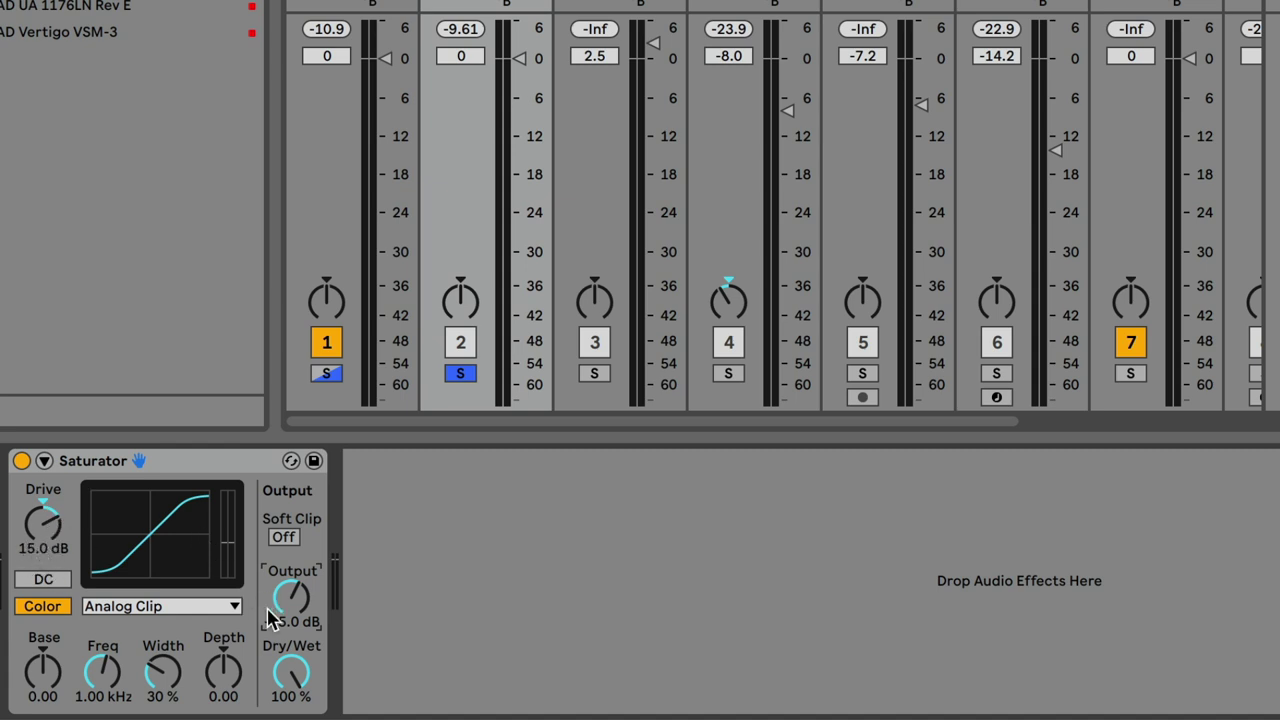
Step: A/B the Saturator against bypass twice, resetting the tracks' peak readouts in between
{"action": "left_click", "coordinate": [21, 461]}
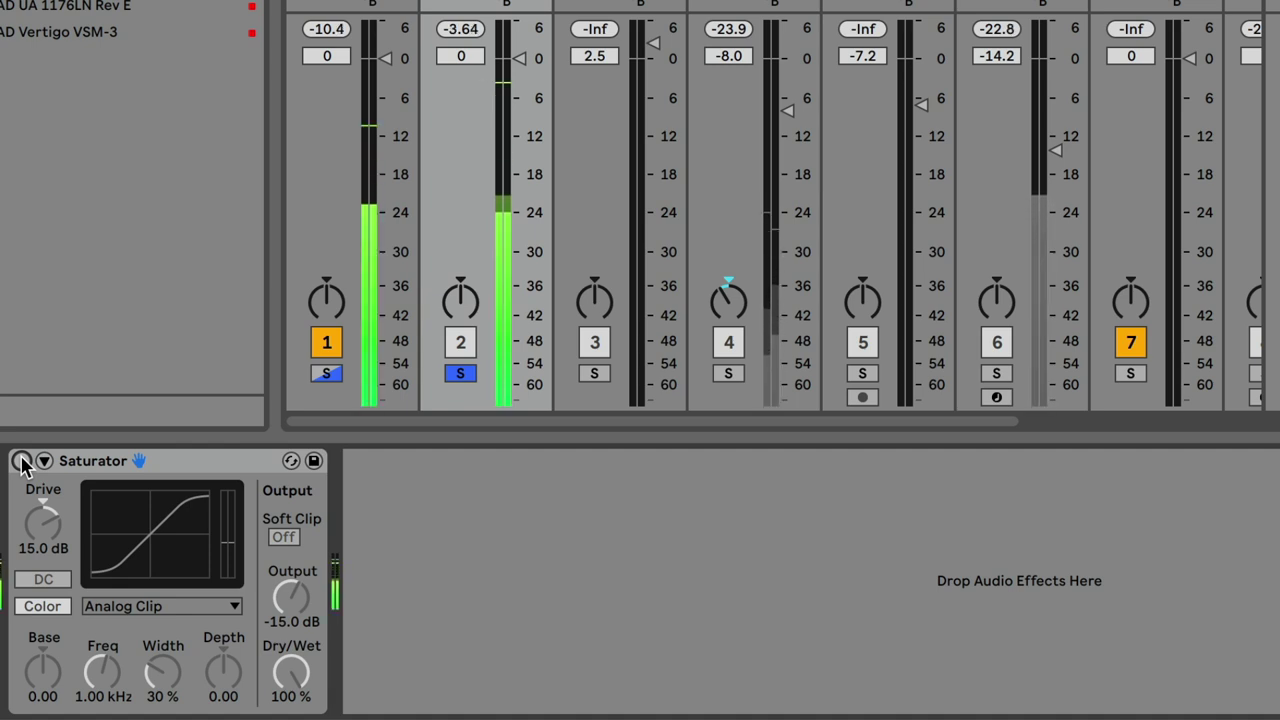
{"action": "left_click", "coordinate": [21, 461]}
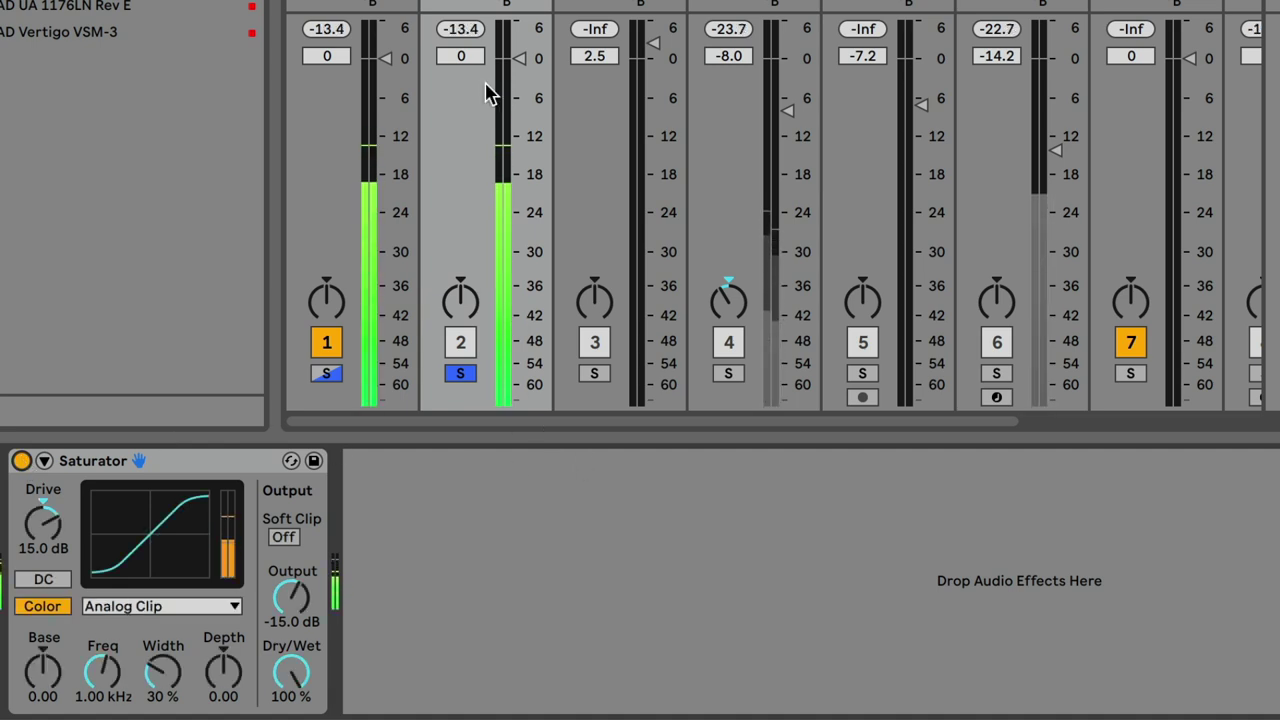
{"action": "left_click", "coordinate": [455, 47]}
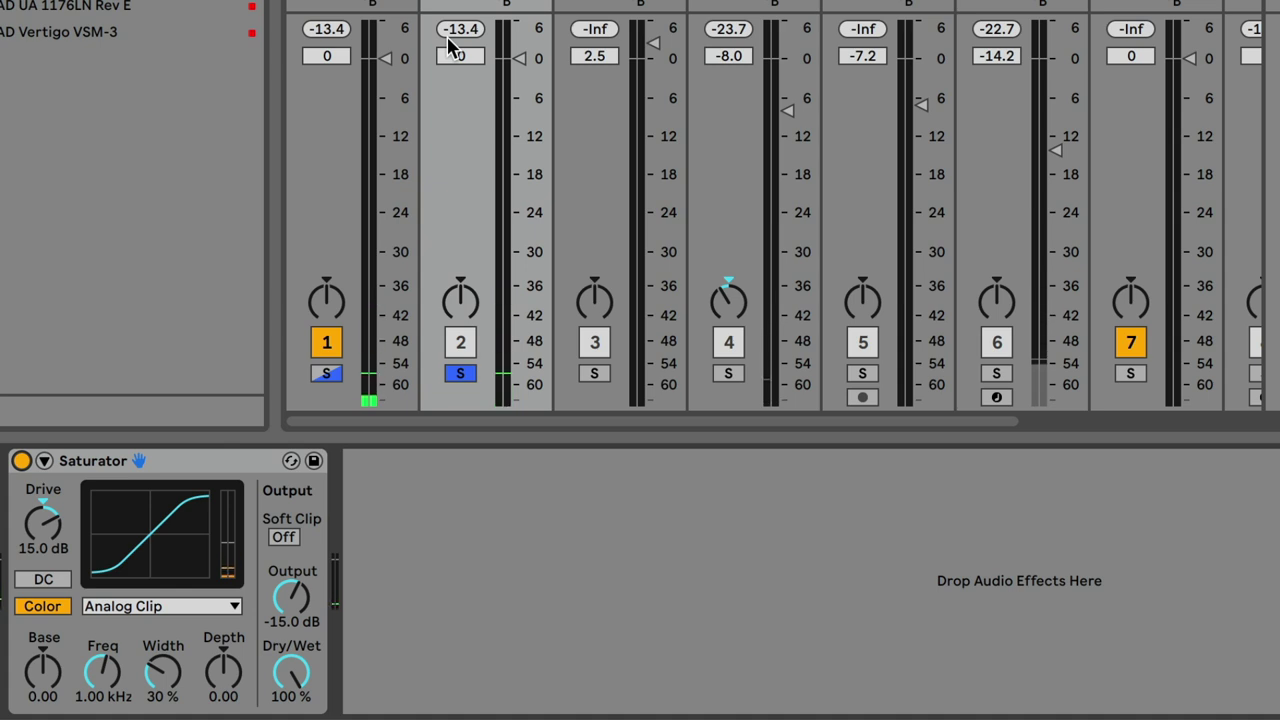
{"action": "left_click", "coordinate": [21, 461]}
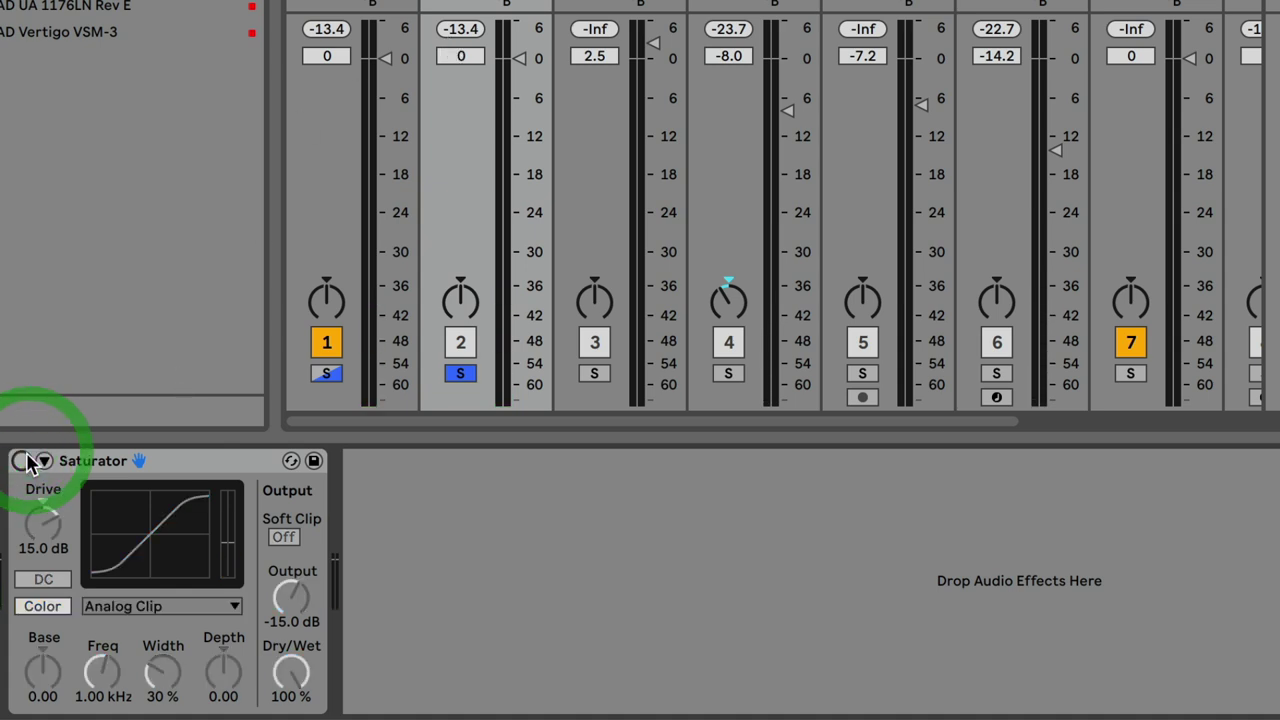
{"action": "left_click", "coordinate": [21, 461]}
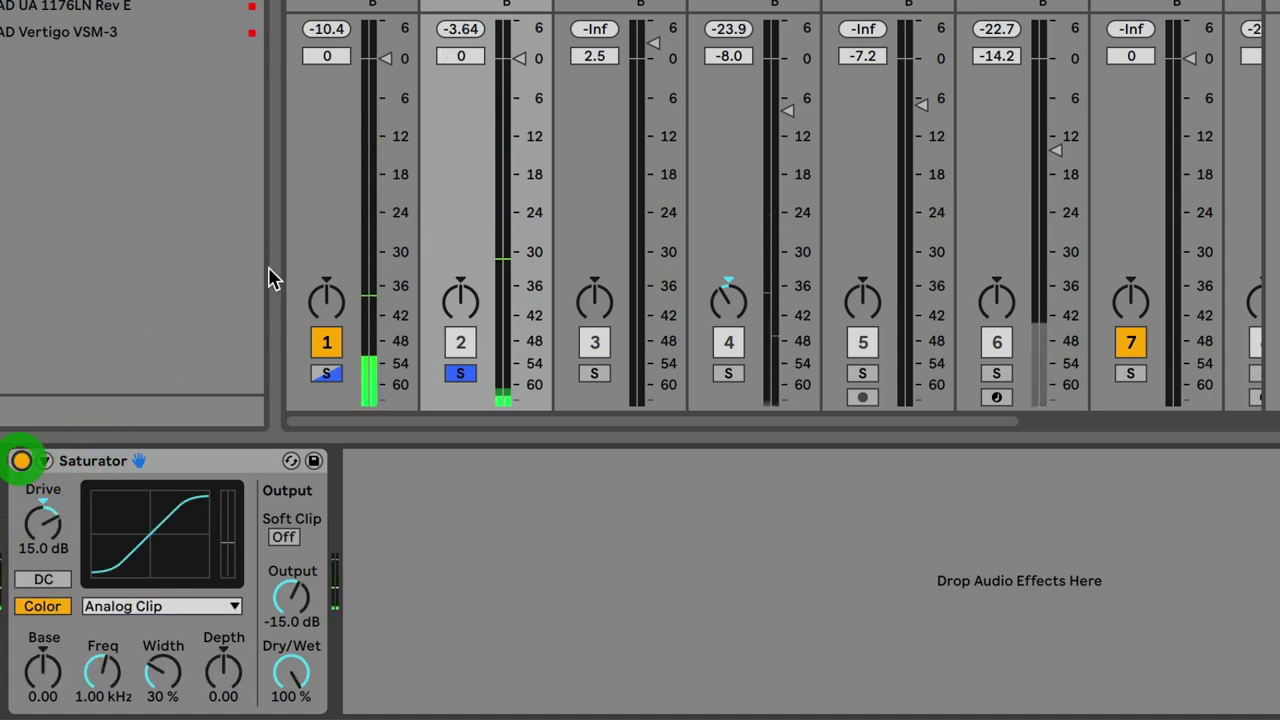
{"action": "left_click", "coordinate": [46, 527]}
Step: Ease the Saturator to 13 dB Drive and -13 dB Output, then A/B it against bypass
{"action": "left_click_drag", "start_coordinate": [44, 522], "coordinate": [54, 536]}
{"action": "left_click", "coordinate": [314, 630]}
{"action": "scroll", "coordinate": [294, 608], "scroll_direction": "up", "scroll_amount": 2}
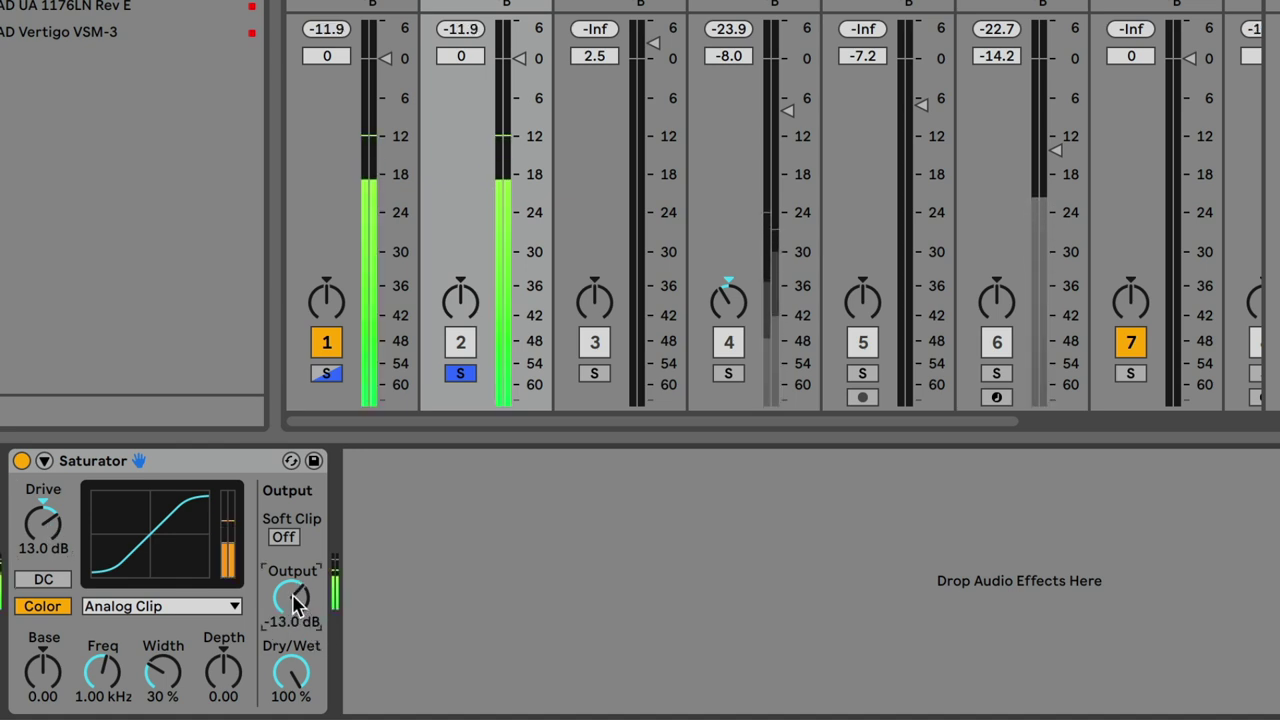
{"action": "left_click", "coordinate": [20, 462]}
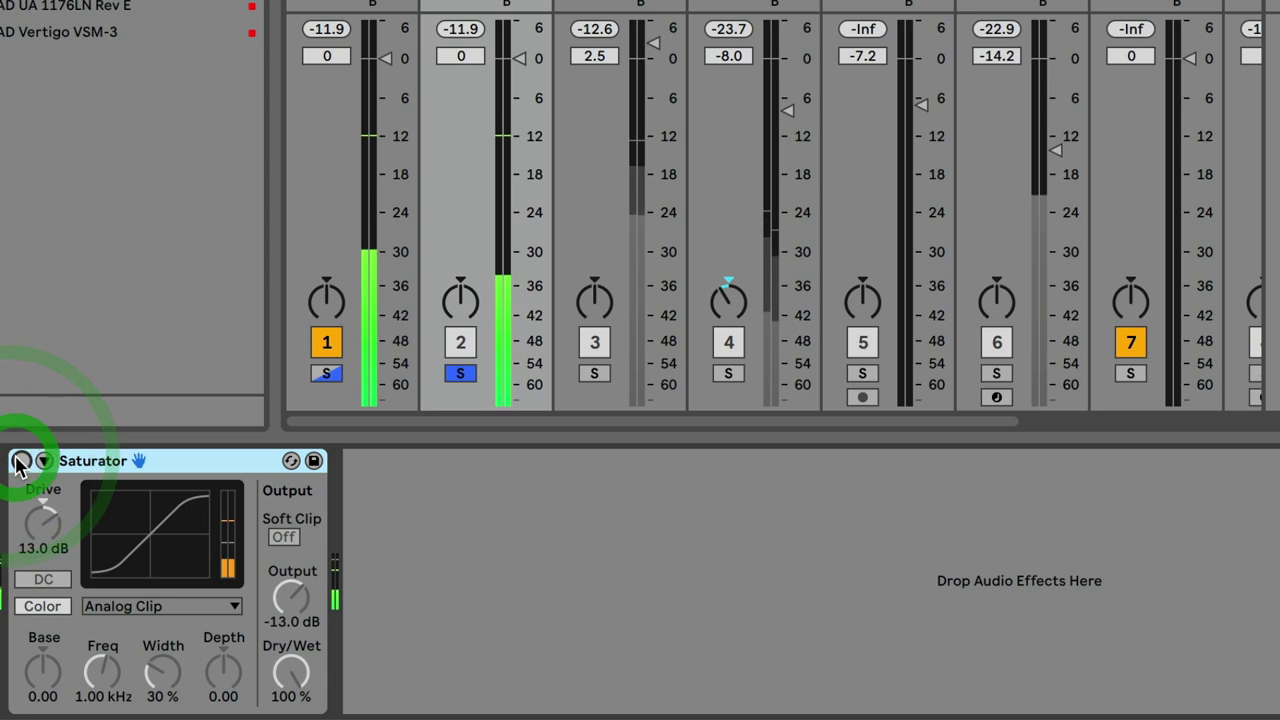
{"action": "left_click", "coordinate": [20, 461]}
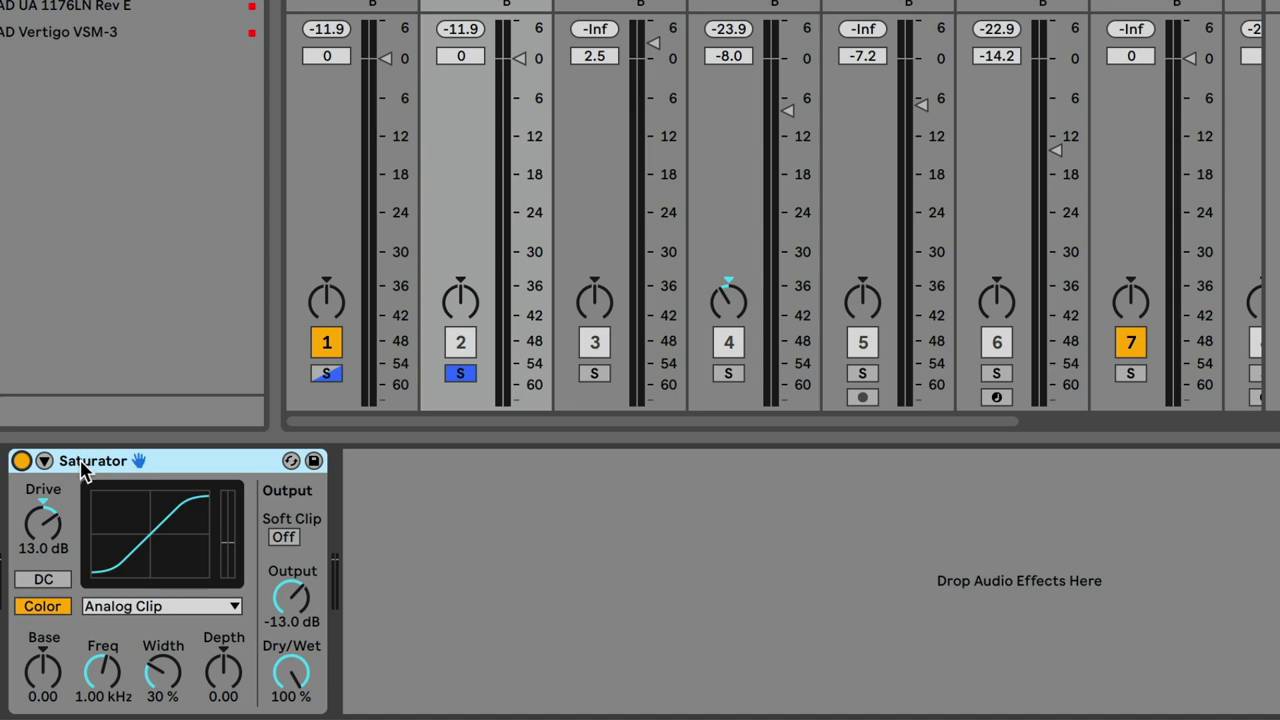
Step: Switch the kick Saturator's curve from Analog Clip to Digital Clip and A/B it against bypass
{"action": "left_click", "coordinate": [172, 606]}
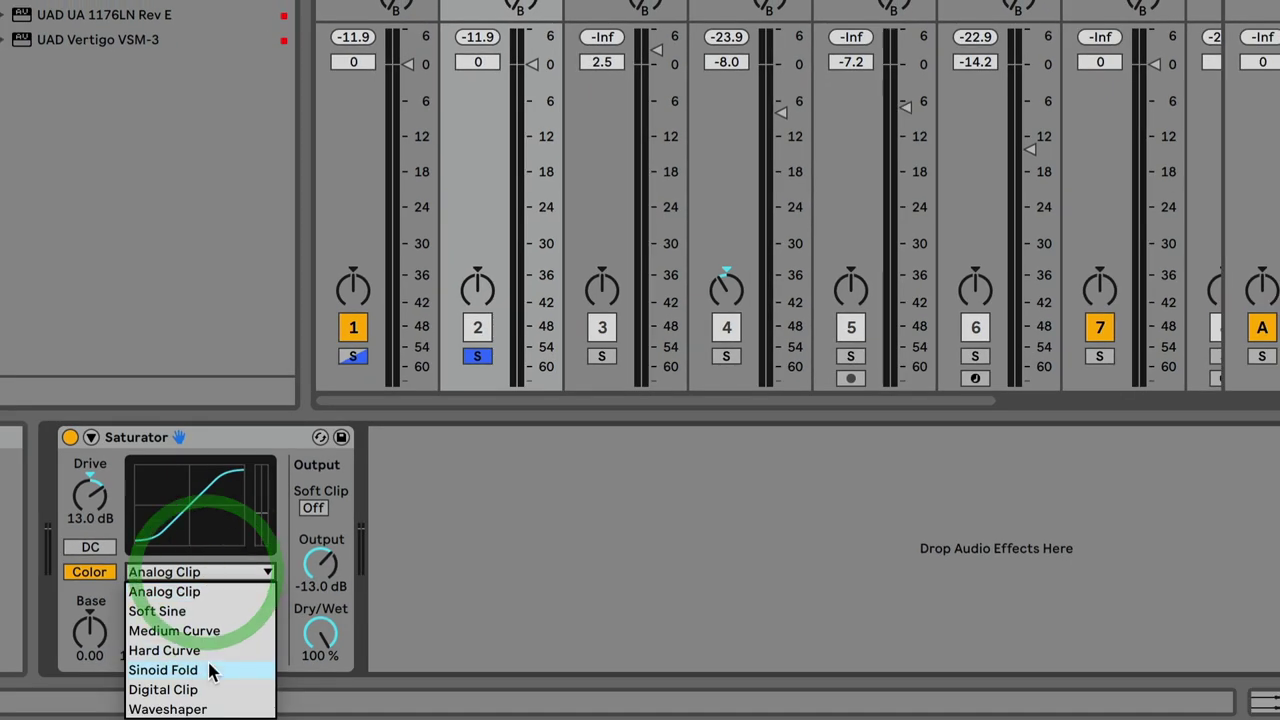
{"action": "left_click", "coordinate": [200, 695]}
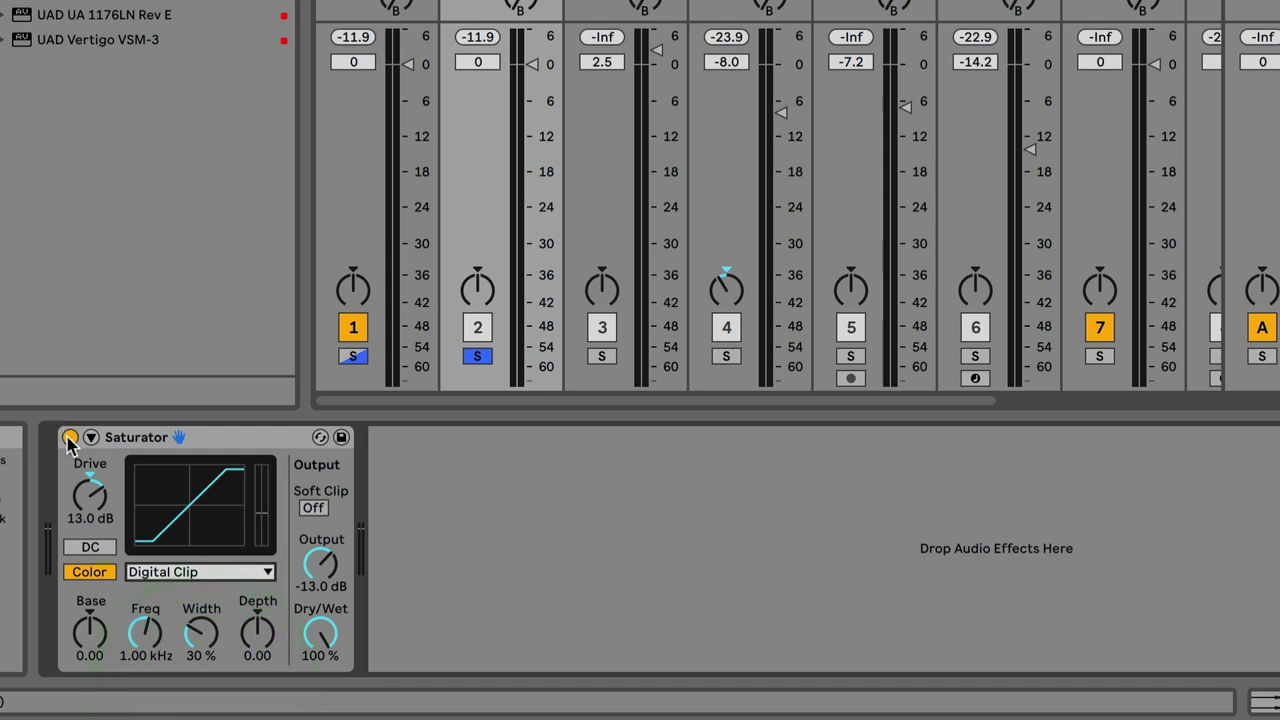
{"action": "left_click", "coordinate": [70, 437]}
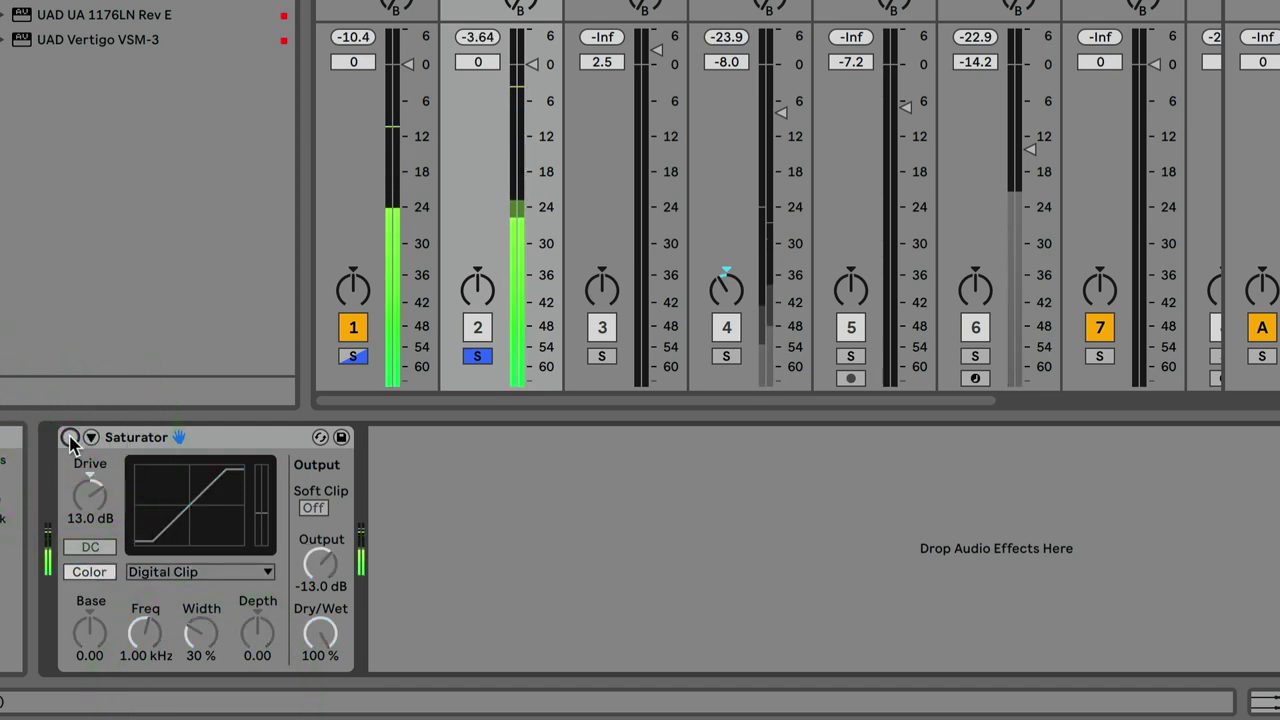
{"action": "left_click", "coordinate": [70, 437]}
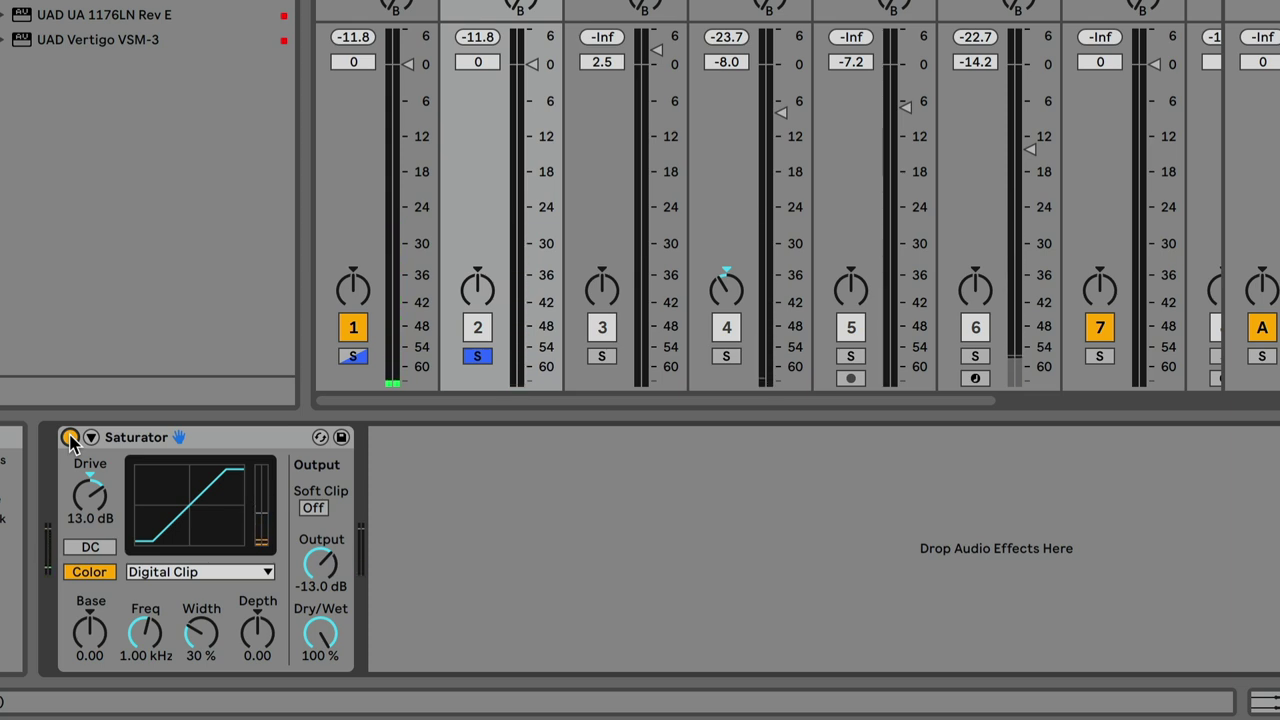
{"action": "left_click", "coordinate": [138, 444]}
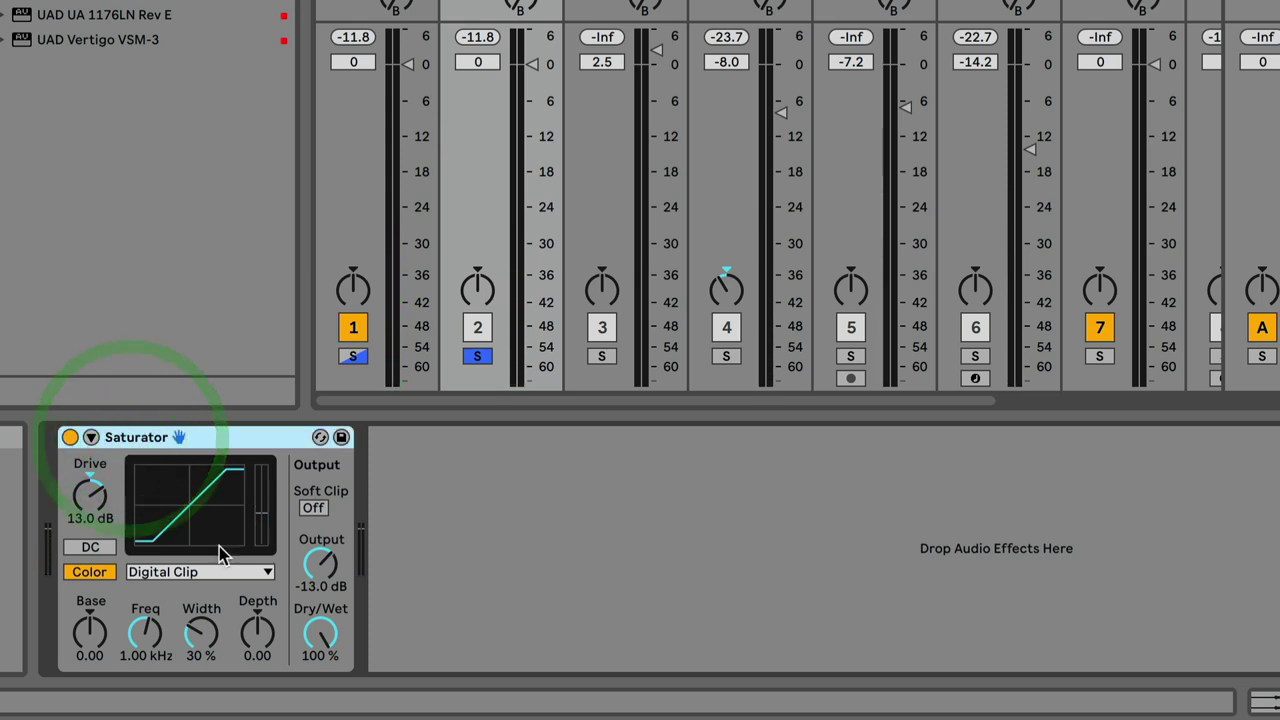
{"action": "left_click", "coordinate": [180, 574]}
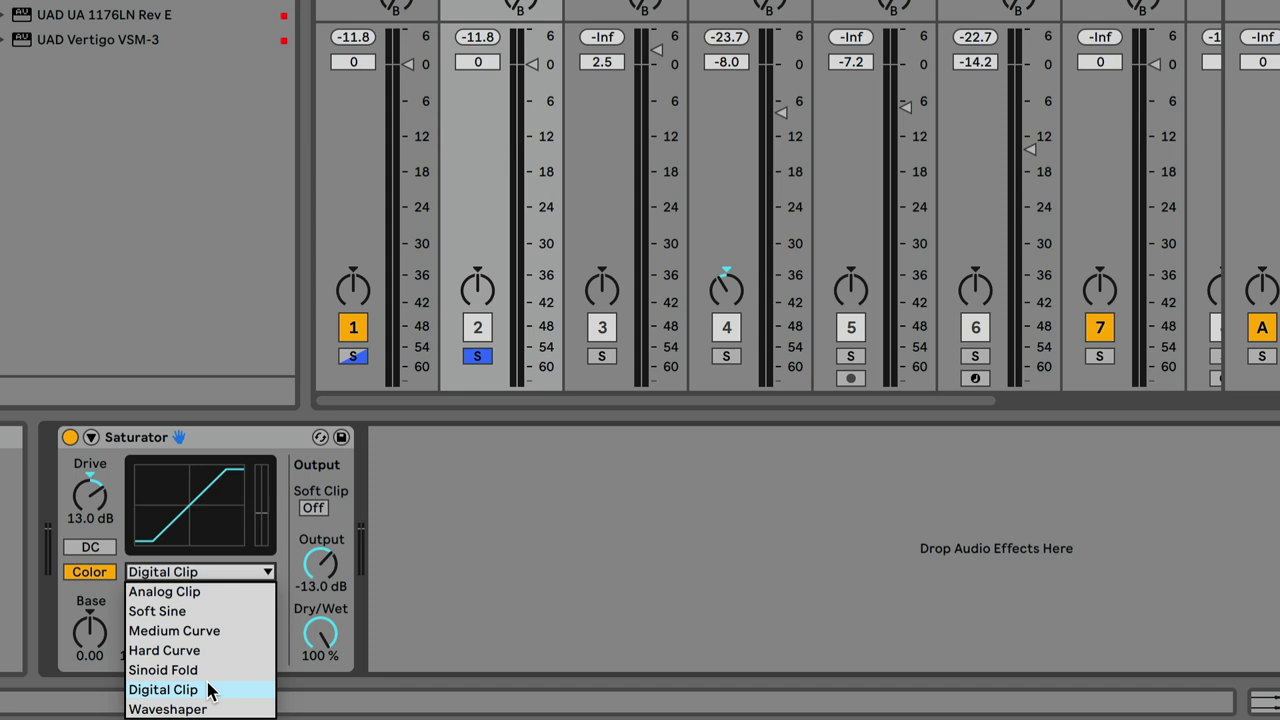
Step: Keep Digital Clip, set Drive to 10 dB and Output to -10 dB, and play the mix
{"action": "left_click", "coordinate": [189, 573]}
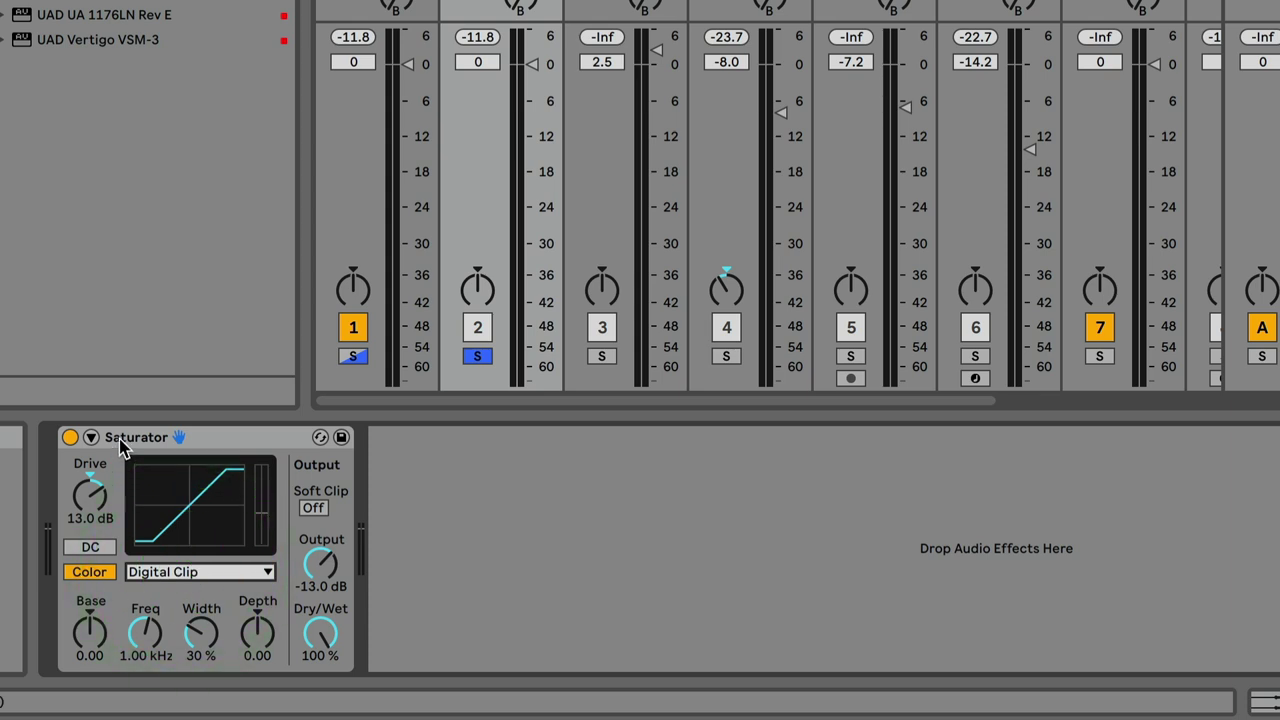
{"action": "left_click", "coordinate": [121, 472]}
{"action": "type", "text": "10"}
{"action": "key", "text": "Return"}
{"action": "left_click", "coordinate": [338, 570]}
{"action": "type", "text": "-"}
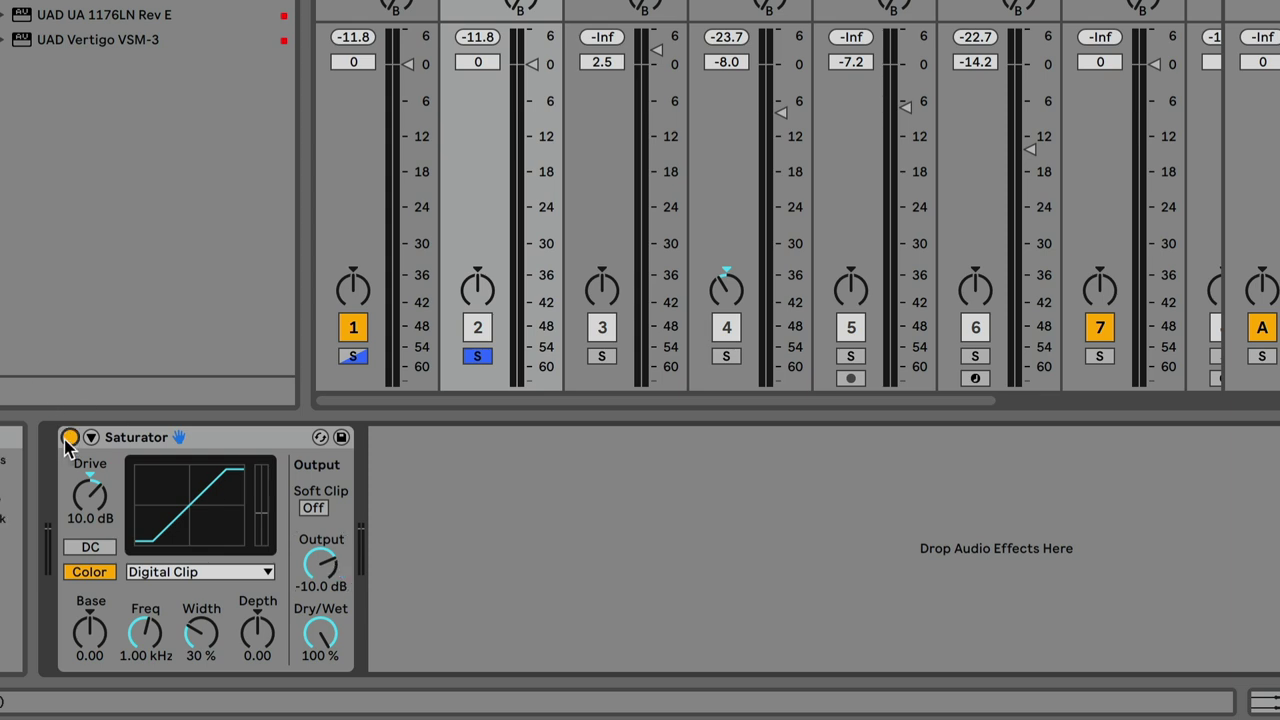
{"action": "key", "text": "space"}
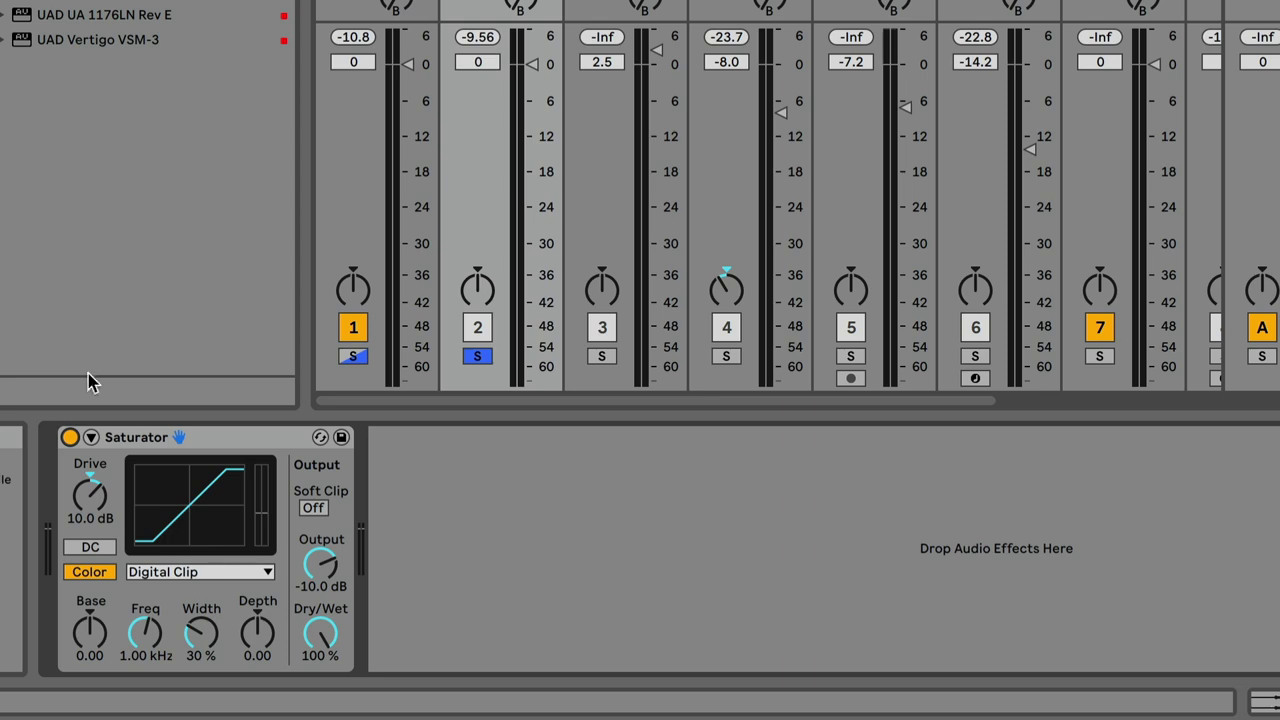
Step: Cut the Saturator off the Kick track and drop Kazrog KClip3 there, positioning its window
{"action": "right_click", "coordinate": [142, 438]}
{"action": "left_click", "coordinate": [284, 46]}
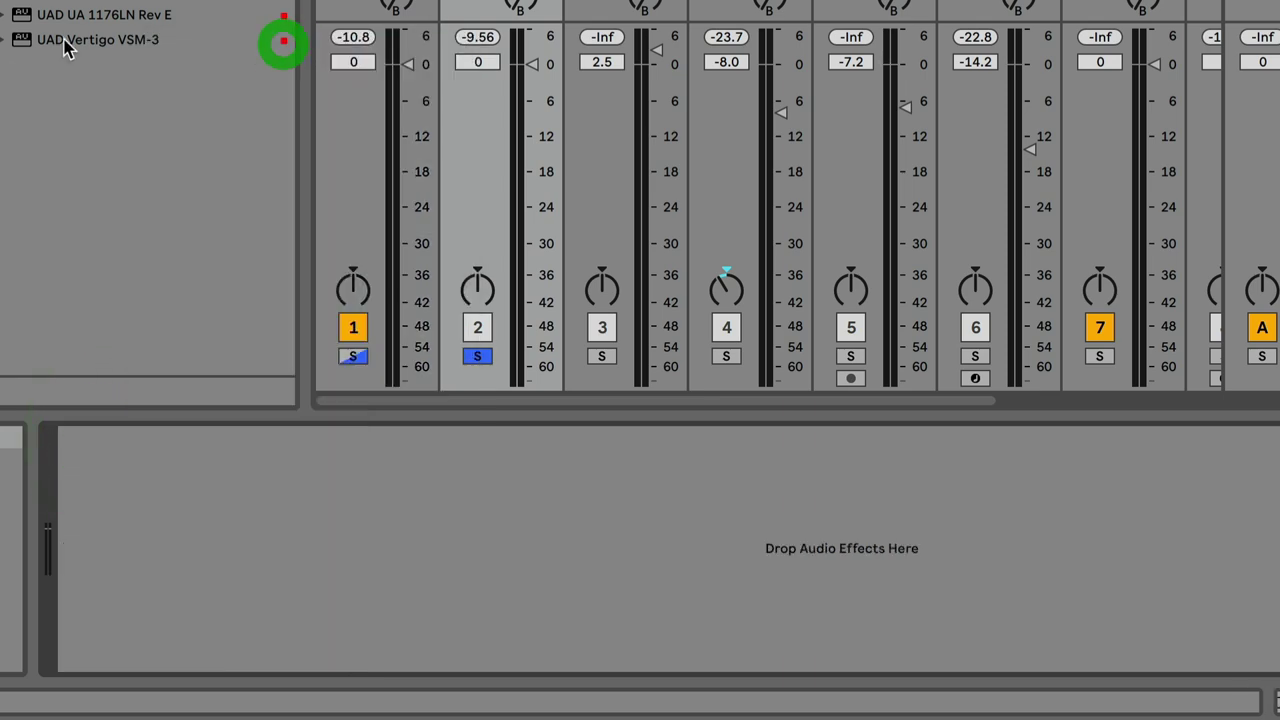
{"action": "left_click", "coordinate": [33, 159]}
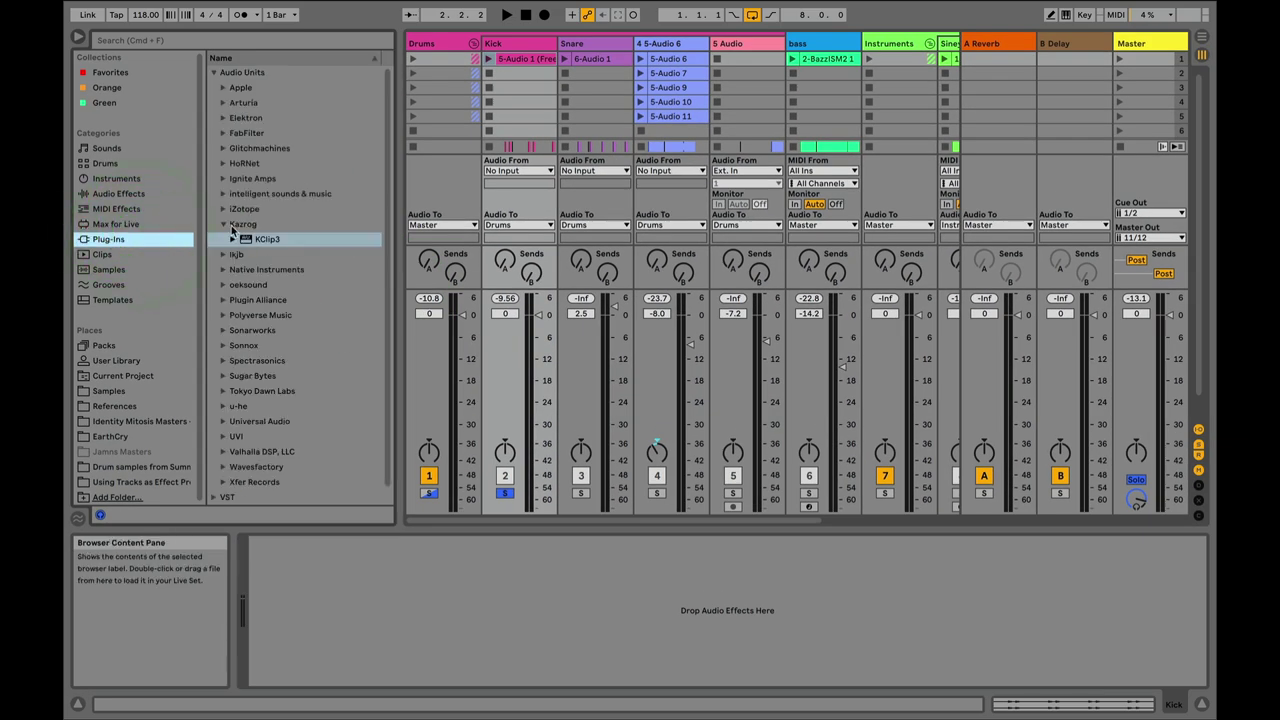
{"action": "left_click_drag", "start_coordinate": [232, 237], "coordinate": [305, 278]}
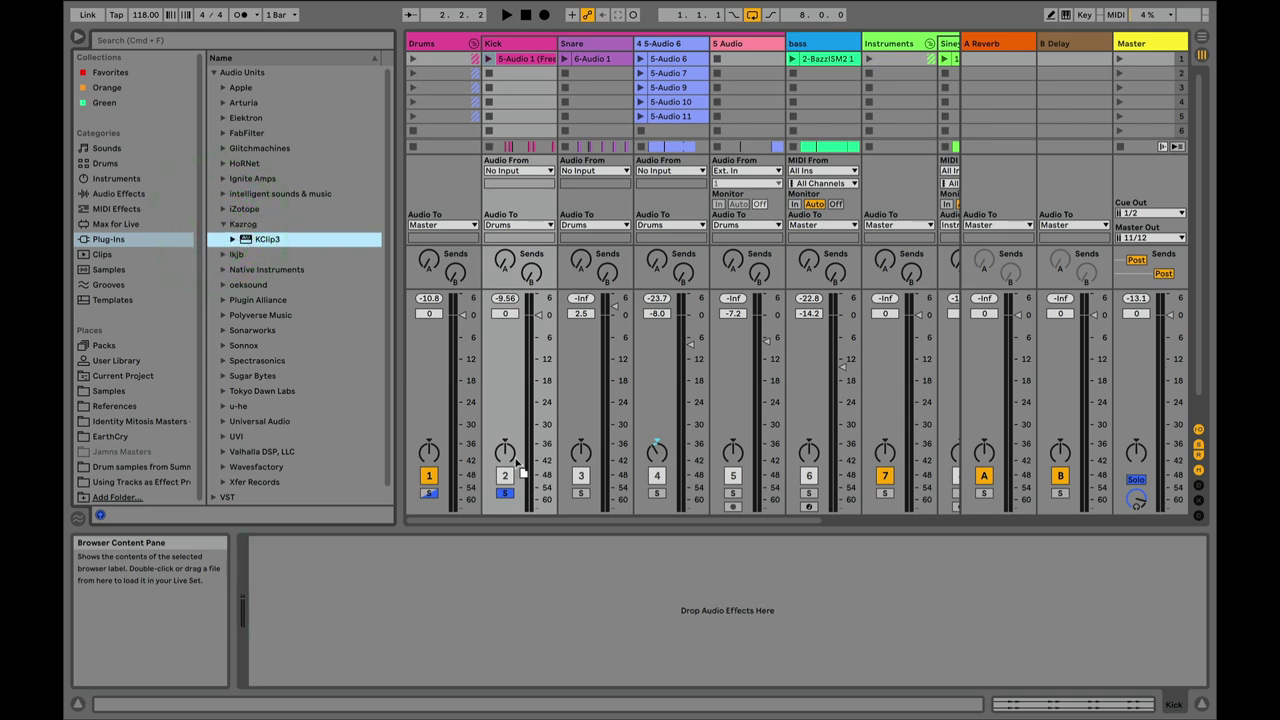
{"action": "left_click_drag", "start_coordinate": [512, 449], "coordinate": [510, 447]}
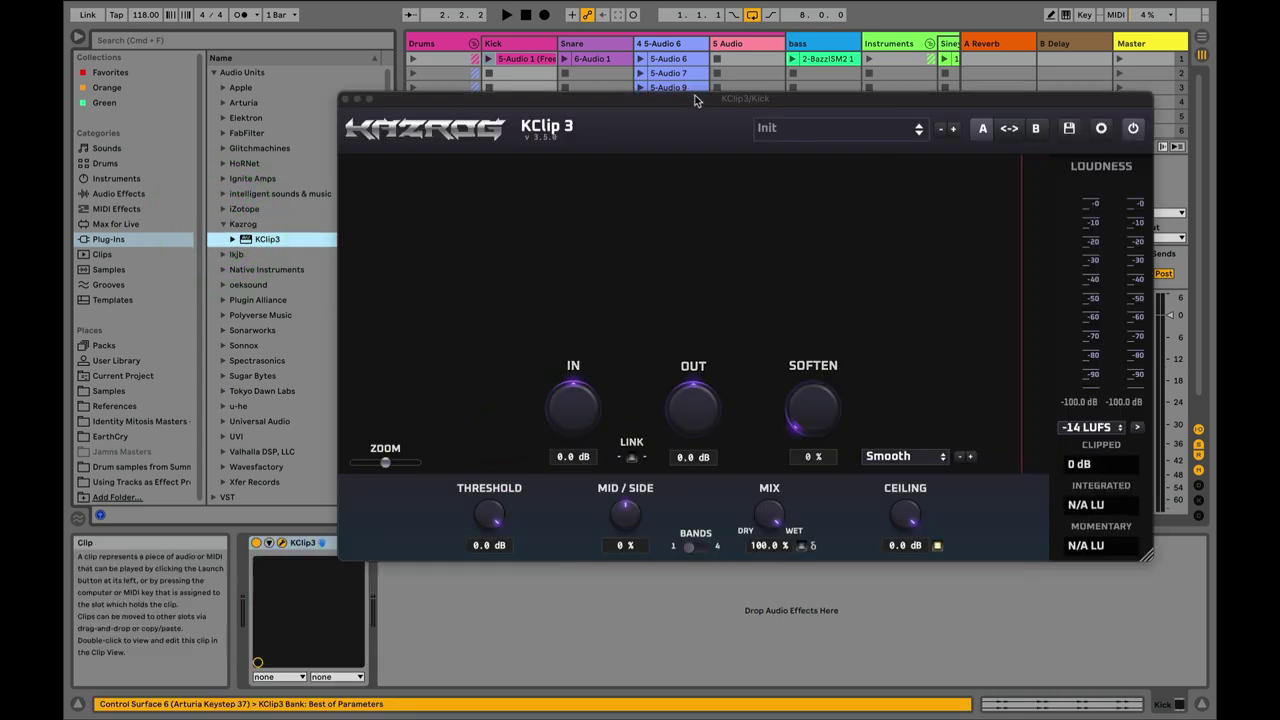
{"action": "left_click_drag", "start_coordinate": [695, 96], "coordinate": [645, 62]}
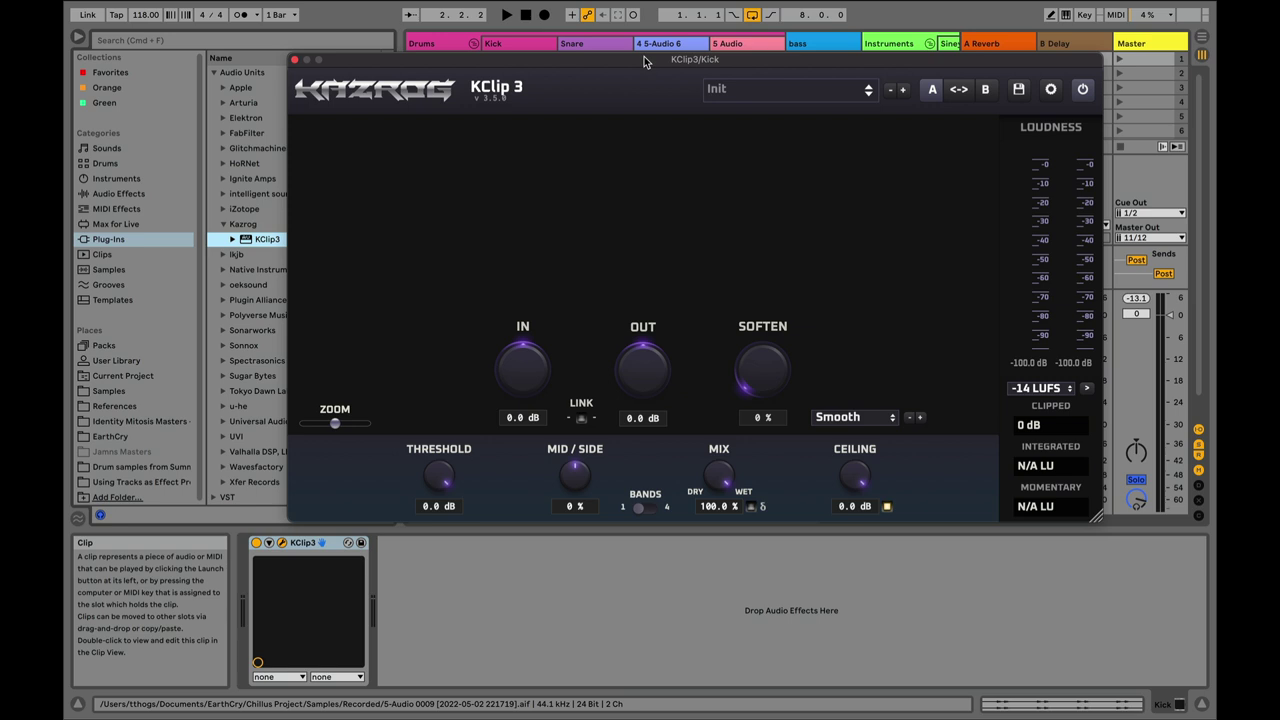
{"action": "mouse_move", "coordinate": [618, 59]}
{"action": "left_mouse_down"}
{"action": "mouse_move", "coordinate": [634, 69]}
{"action": "mouse_move", "coordinate": [622, 66]}
{"action": "left_mouse_up"}
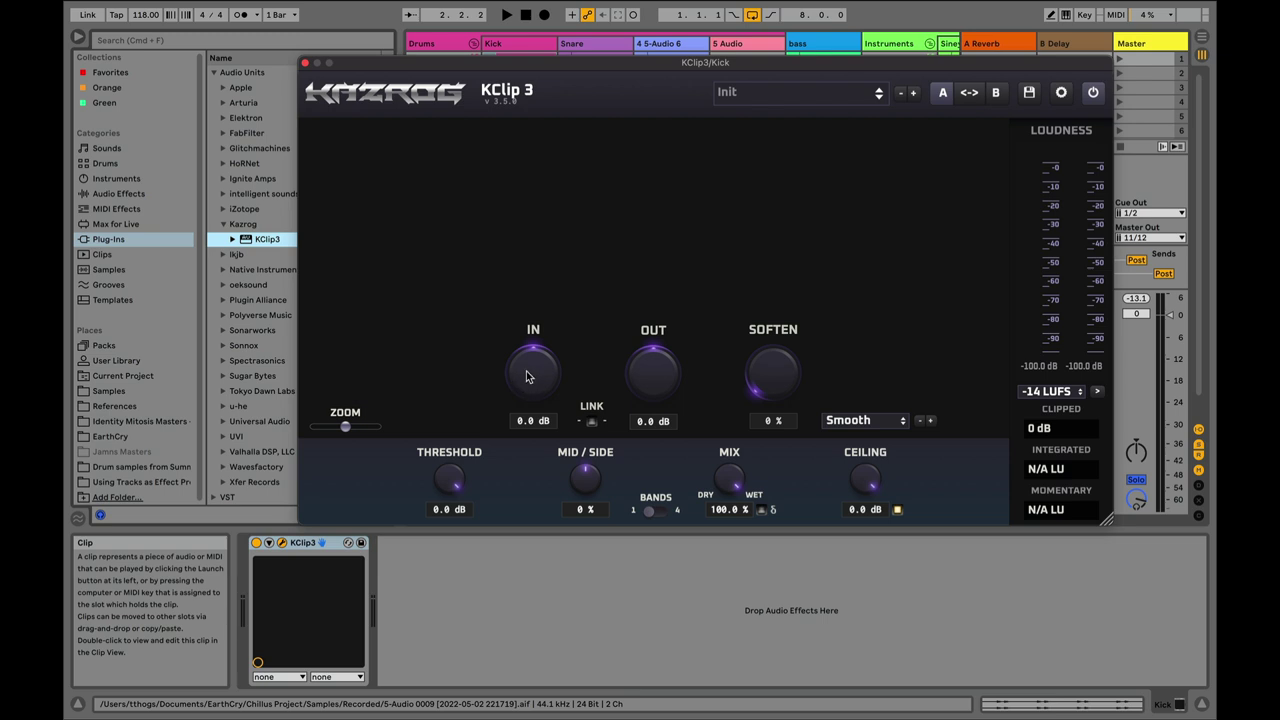
Step: Link KClip 3's input and output and set the kick's IN drive to 13.5 dB during playback
{"action": "left_click", "coordinate": [591, 423]}
{"action": "left_click_drag", "start_coordinate": [524, 380], "coordinate": [528, 375]}
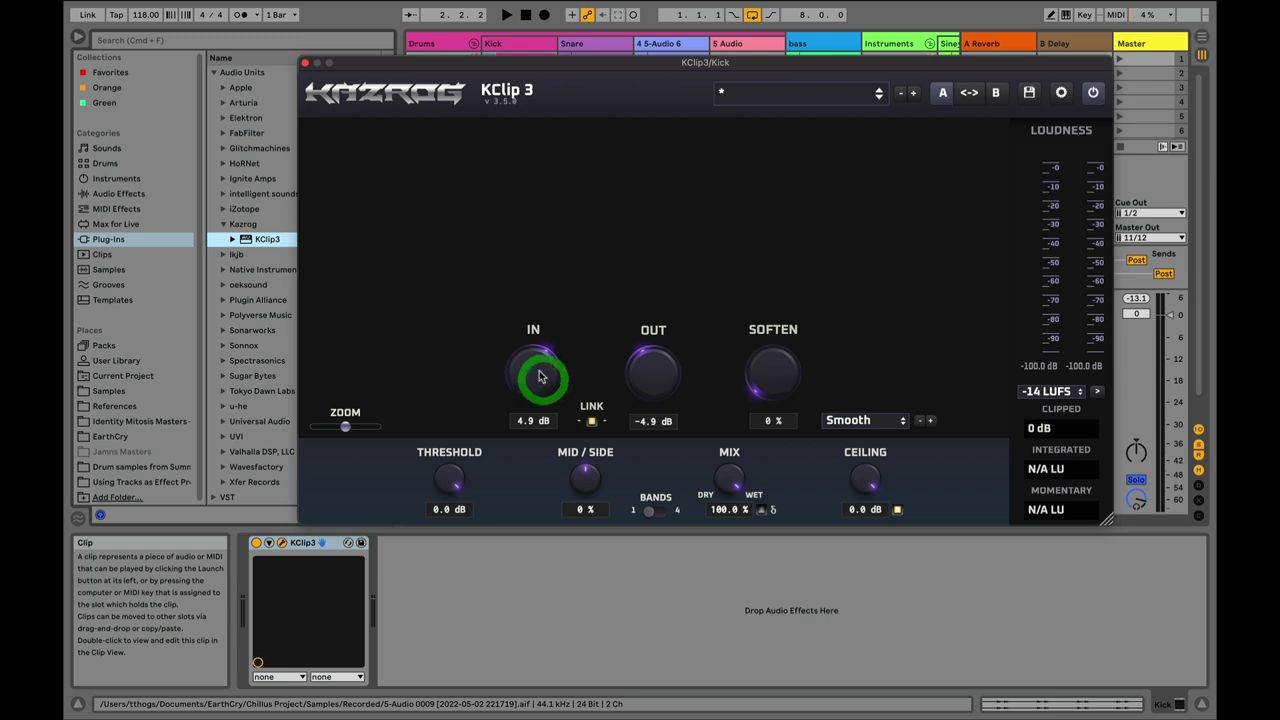
{"action": "left_click_drag", "start_coordinate": [538, 380], "coordinate": [538, 305]}
{"action": "key", "text": "space"}
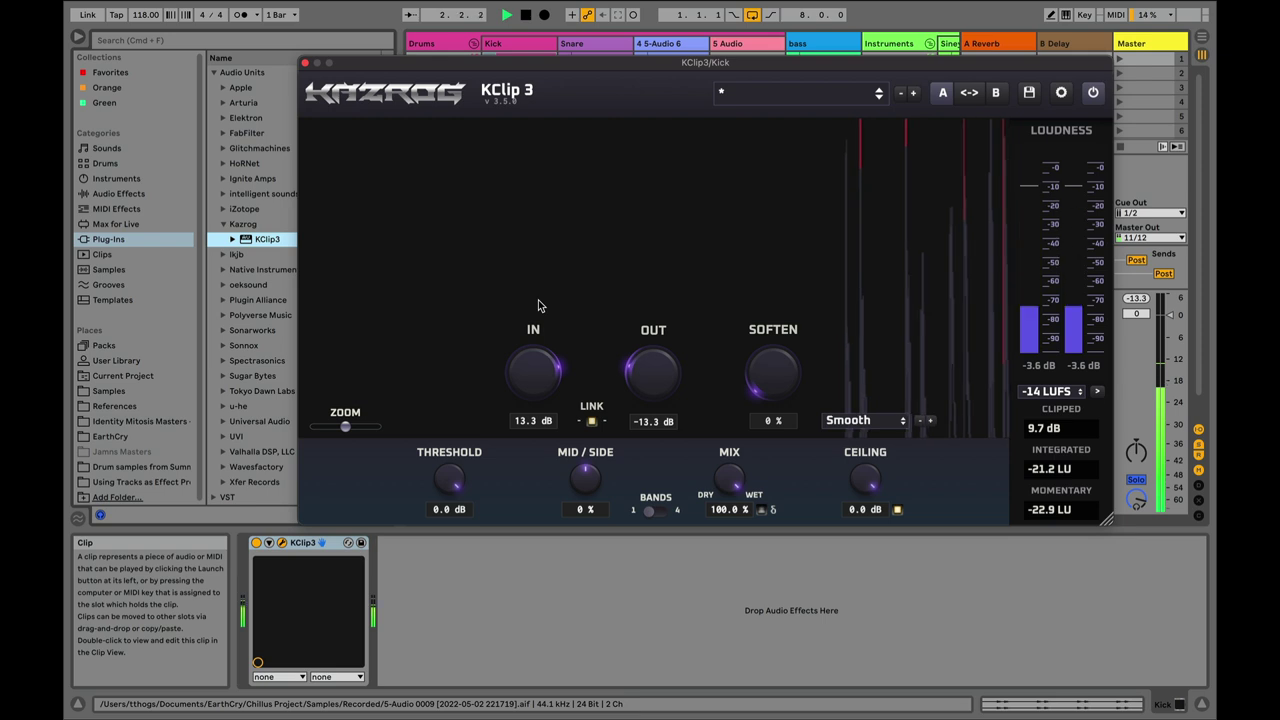
{"action": "key", "text": "space"}
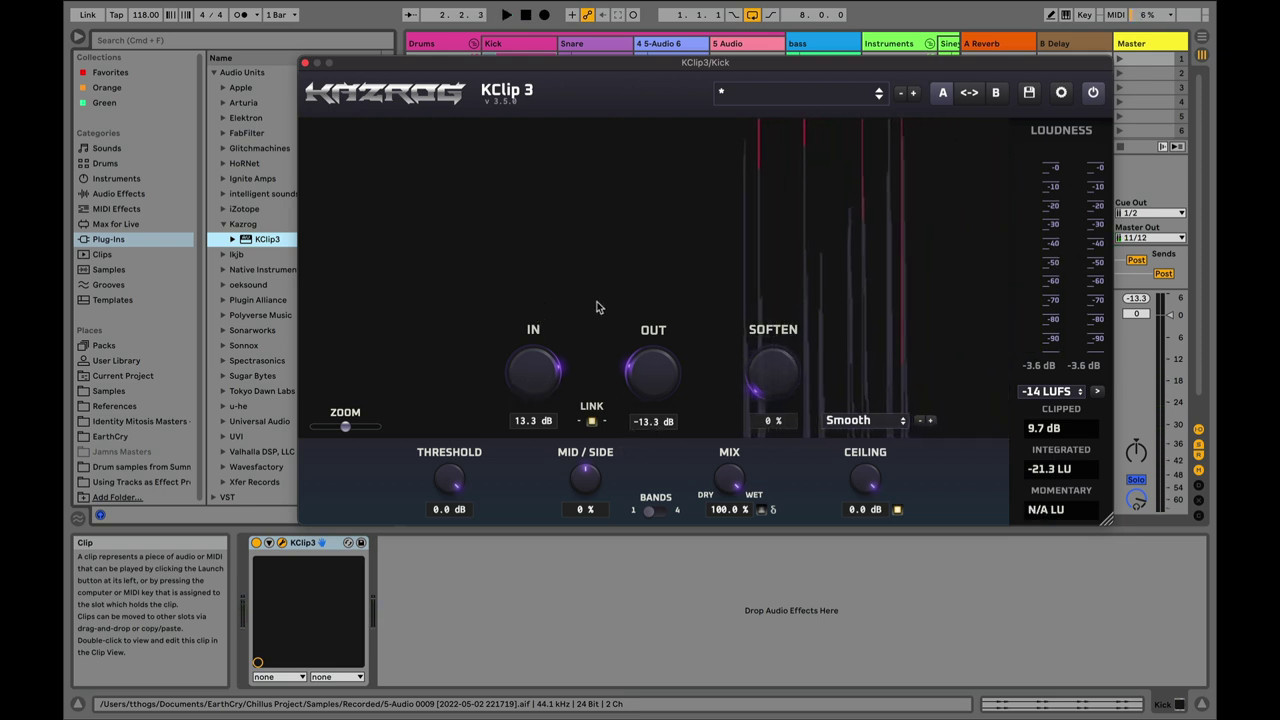
{"action": "key", "text": "space"}
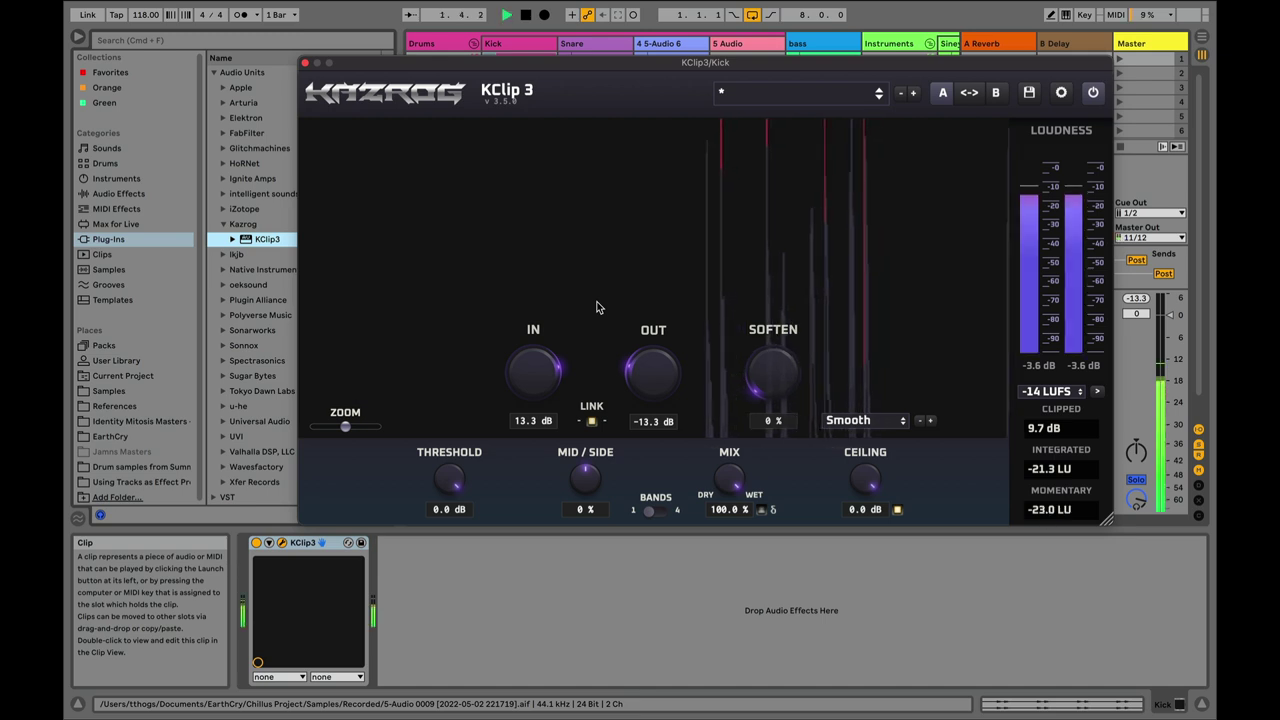
{"action": "scroll", "coordinate": [552, 362], "scroll_direction": "up", "scroll_amount": 2}
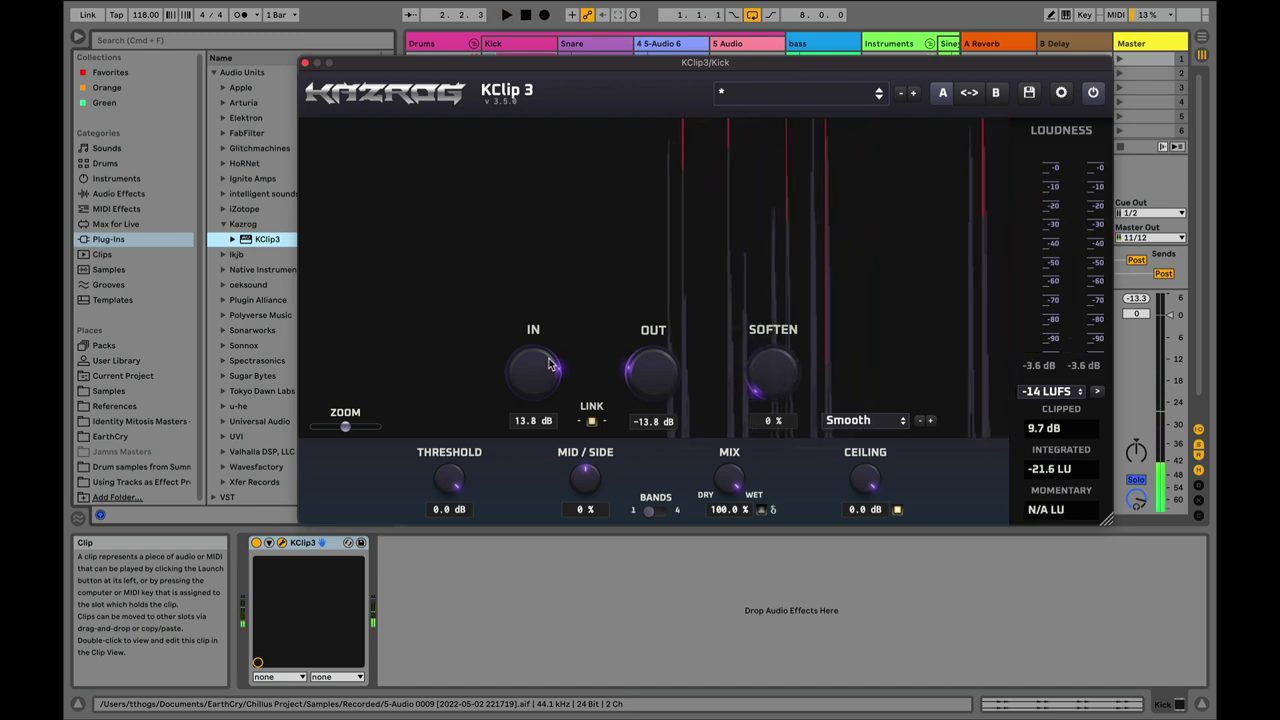
{"action": "scroll", "coordinate": [548, 362], "scroll_direction": "down", "scroll_amount": 3}
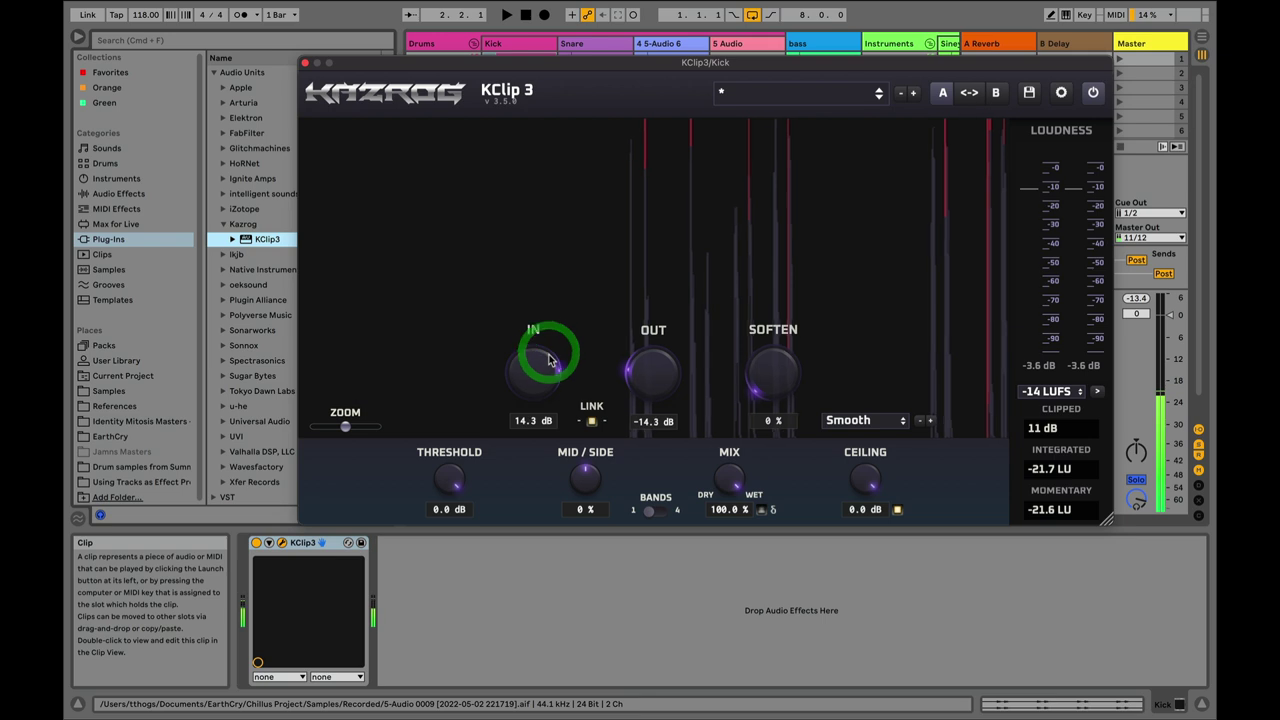
{"action": "left_click_drag", "start_coordinate": [548, 362], "coordinate": [524, 386]}
{"action": "key", "text": "space"}
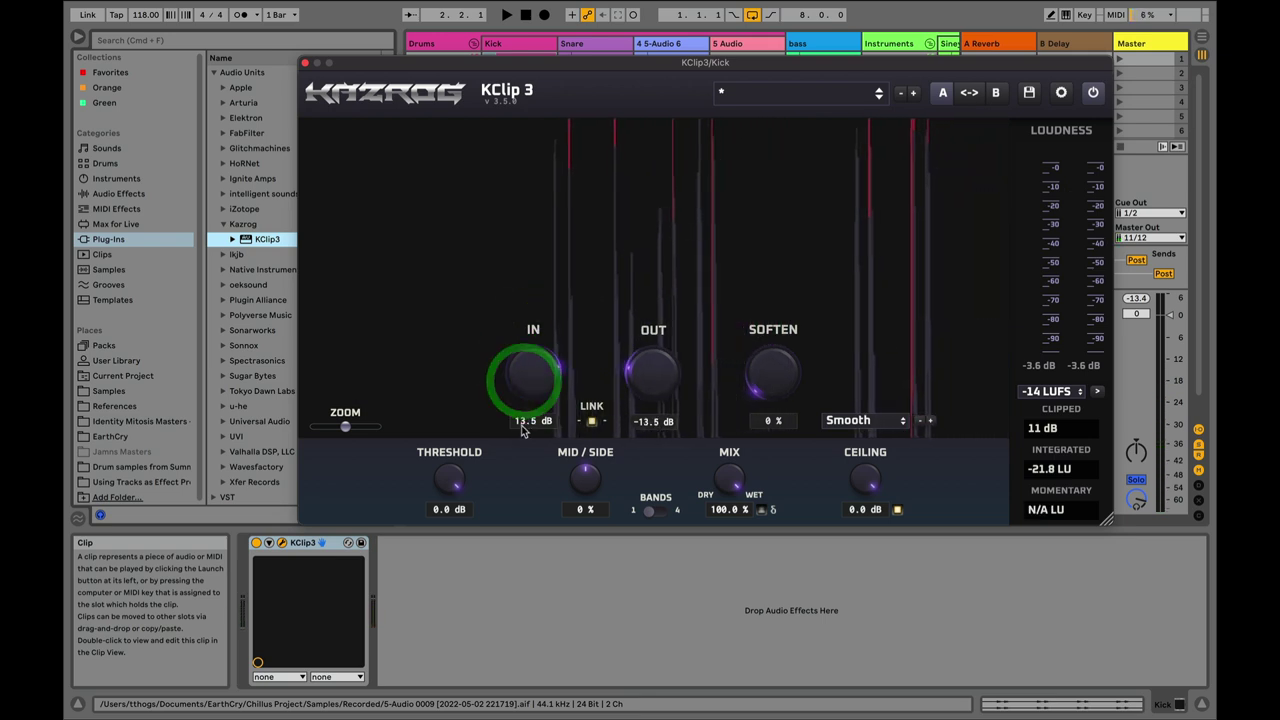
{"action": "key", "text": "space"}
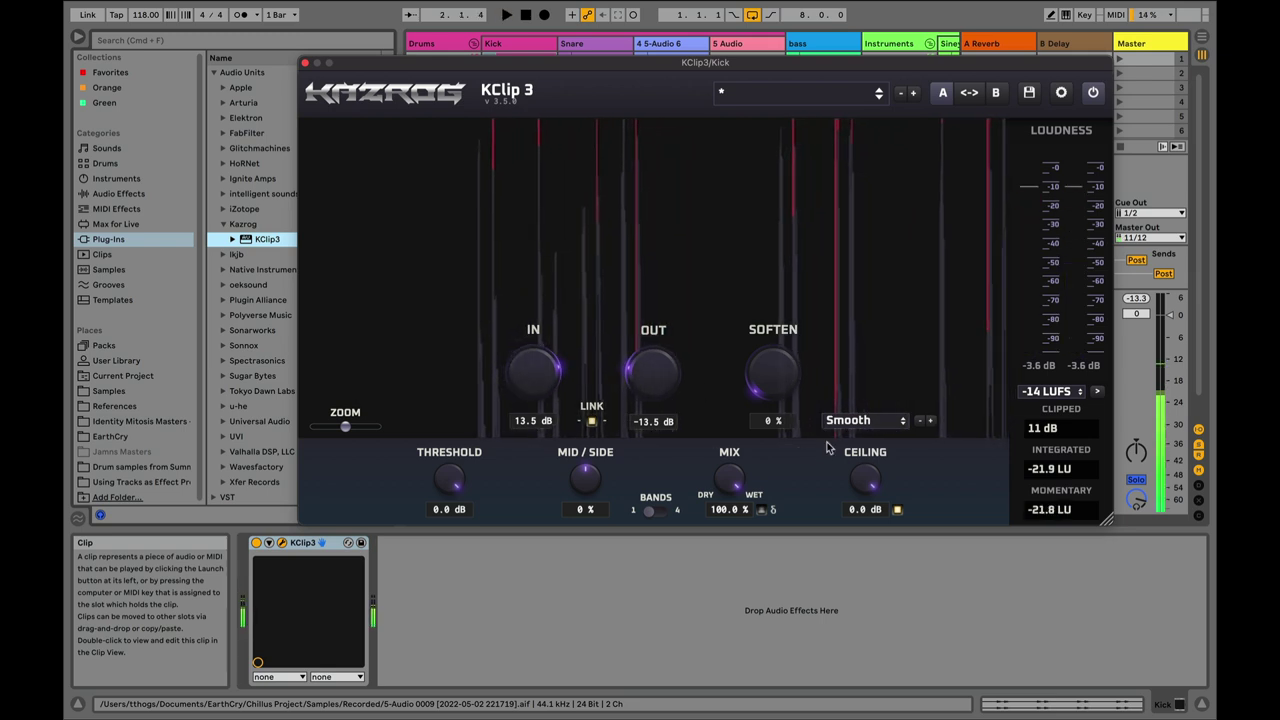
Step: Audition Crisp clipping mode on the kick with input drive between 14.0 and 13.3 dB
{"action": "left_click", "coordinate": [862, 420]}
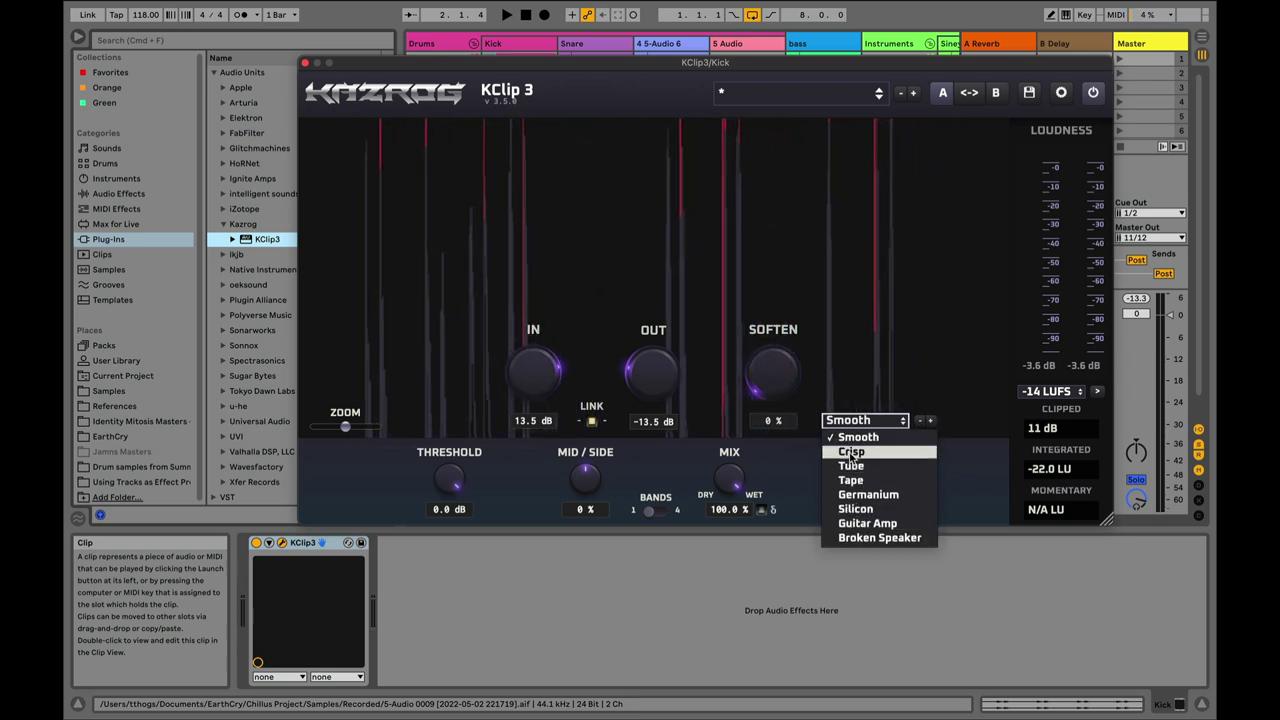
{"action": "left_click", "coordinate": [851, 453]}
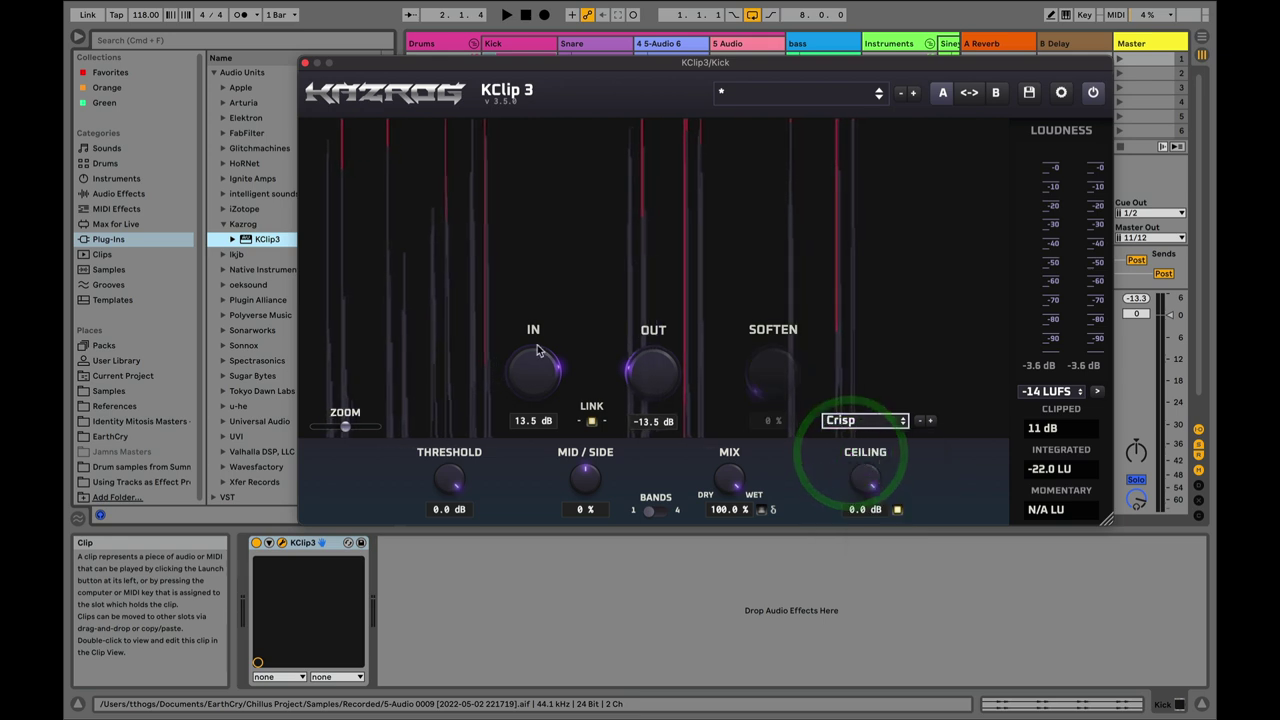
{"action": "left_click_drag", "start_coordinate": [559, 386], "coordinate": [533, 374]}
{"action": "key", "text": "space"}
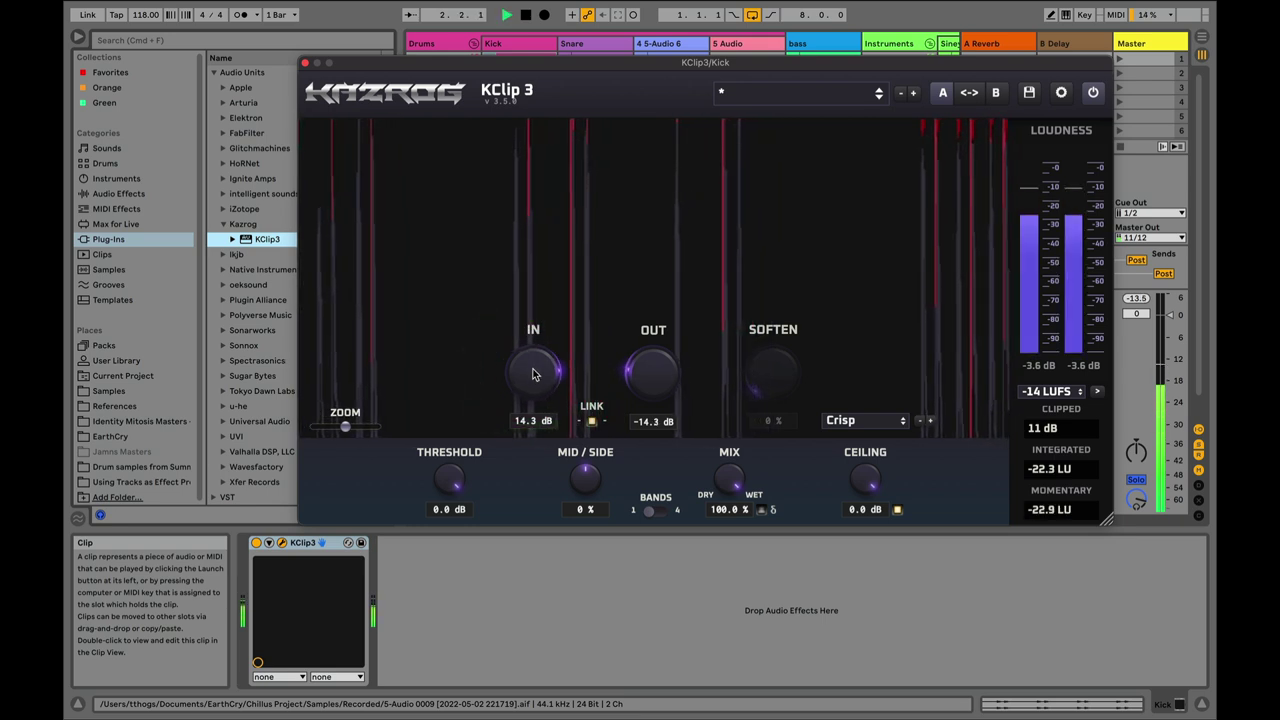
{"action": "mouse_move", "coordinate": [533, 375]}
{"action": "left_mouse_down"}
{"action": "mouse_move", "coordinate": [535, 387]}
{"action": "mouse_move", "coordinate": [534, 369]}
{"action": "left_mouse_up"}
Step: Return the kick clipper to Smooth mode and try adding some Soften
{"action": "left_click", "coordinate": [865, 421]}
{"action": "left_click", "coordinate": [860, 437]}
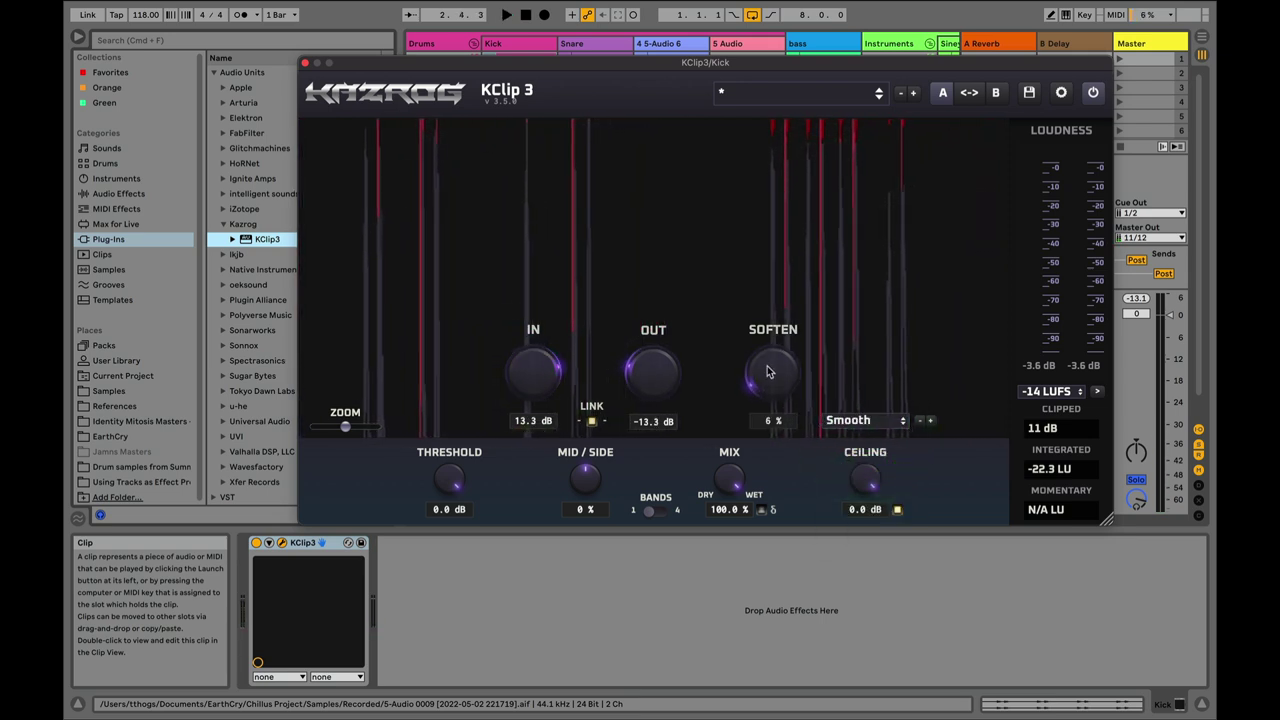
{"action": "mouse_move", "coordinate": [766, 412]}
{"action": "left_mouse_down"}
{"action": "mouse_move", "coordinate": [766, 309]}
{"action": "mouse_move", "coordinate": [766, 403]}
{"action": "mouse_move", "coordinate": [766, 357]}
{"action": "mouse_move", "coordinate": [766, 391]}
{"action": "mouse_move", "coordinate": [743, 423]}
{"action": "left_mouse_up"}
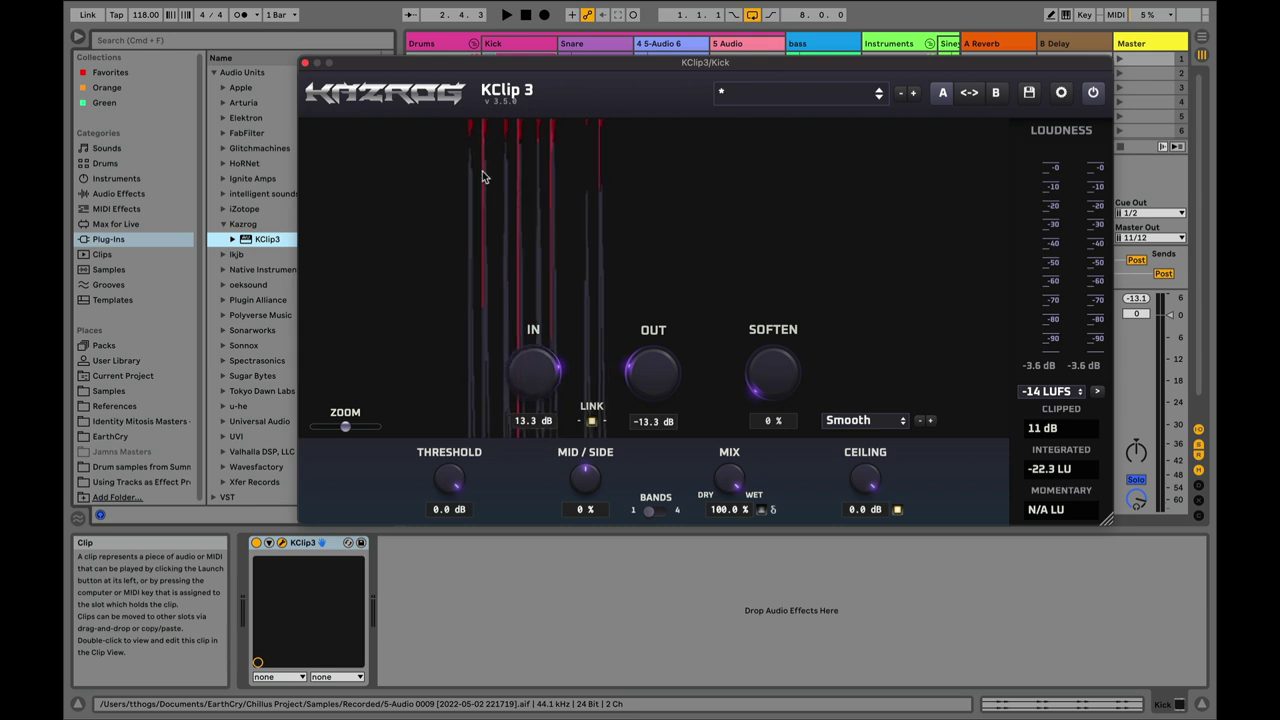
{"action": "key", "text": "space"}
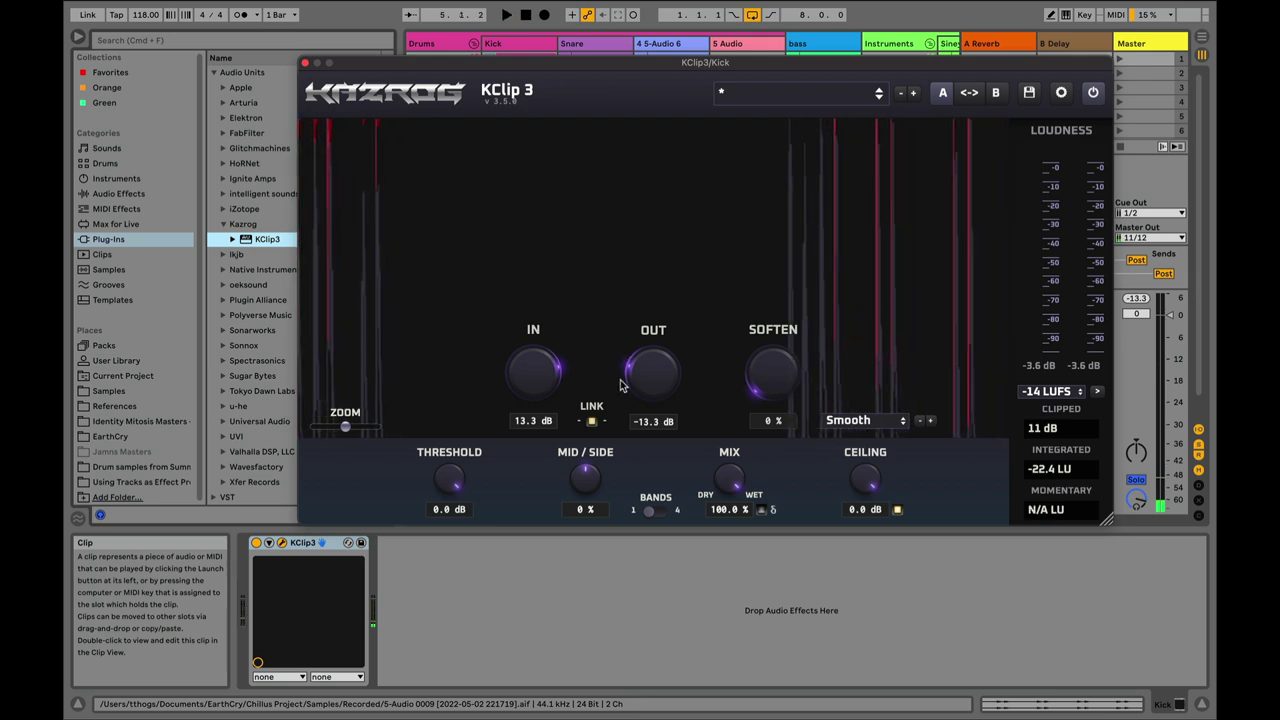
{"action": "left_click", "coordinate": [761, 510]}
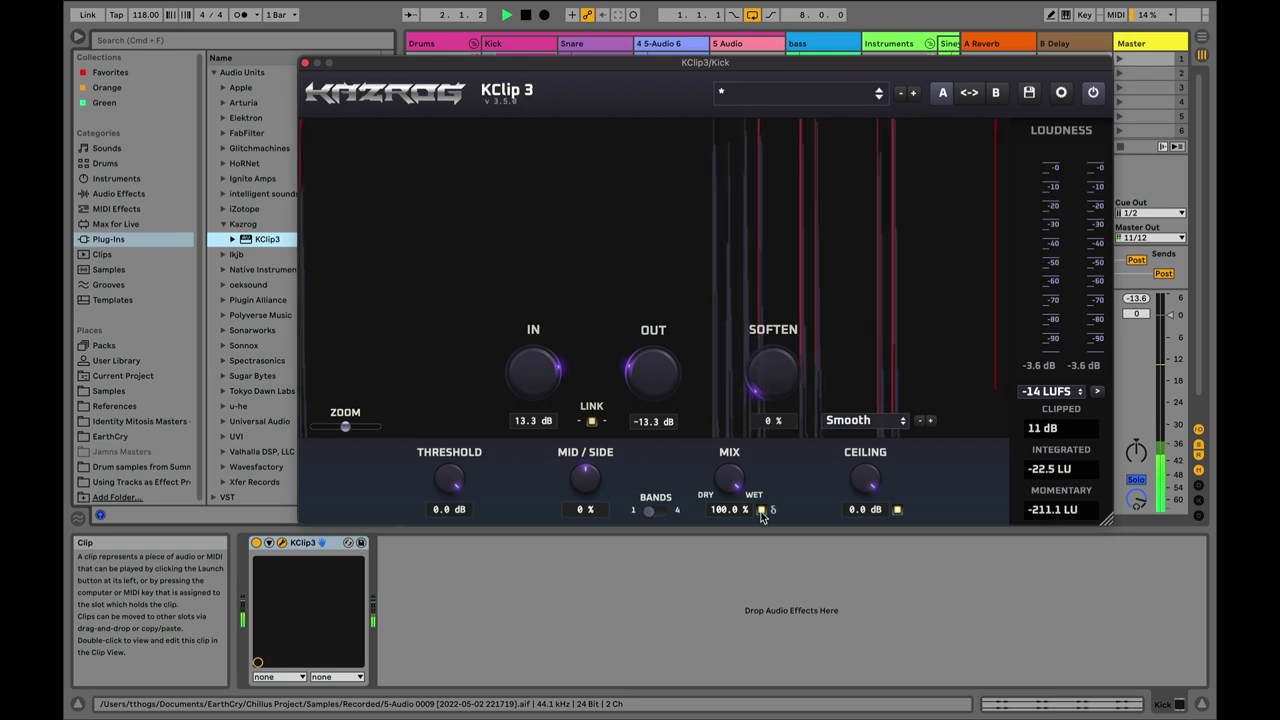
{"action": "left_click", "coordinate": [762, 511]}
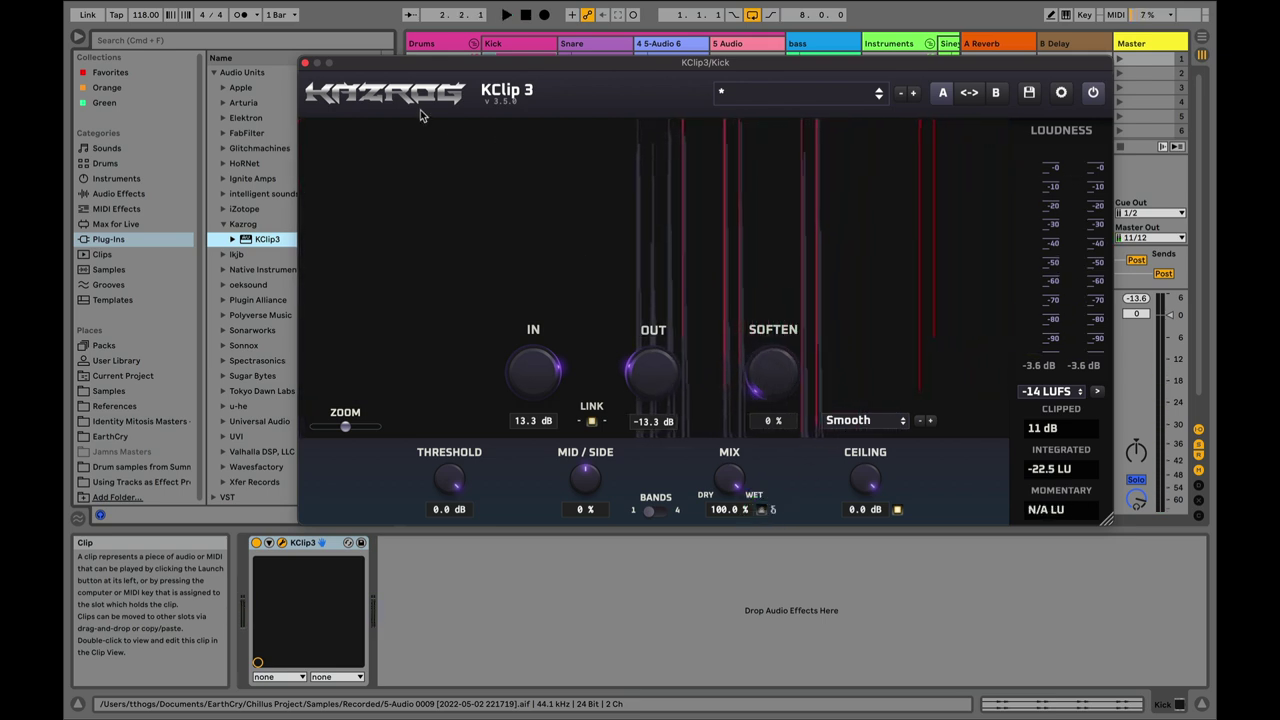
{"action": "left_click", "coordinate": [307, 64]}
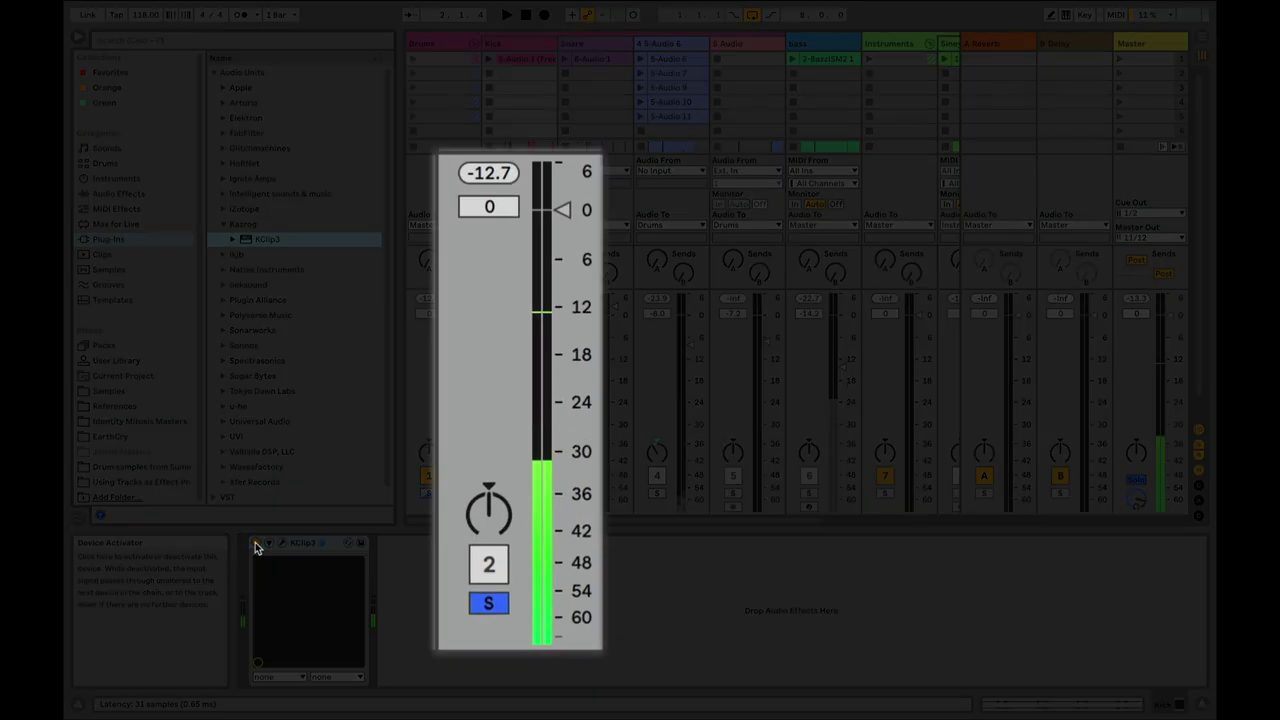
{"action": "left_click", "coordinate": [257, 542]}
{"action": "left_click", "coordinate": [489, 173]}
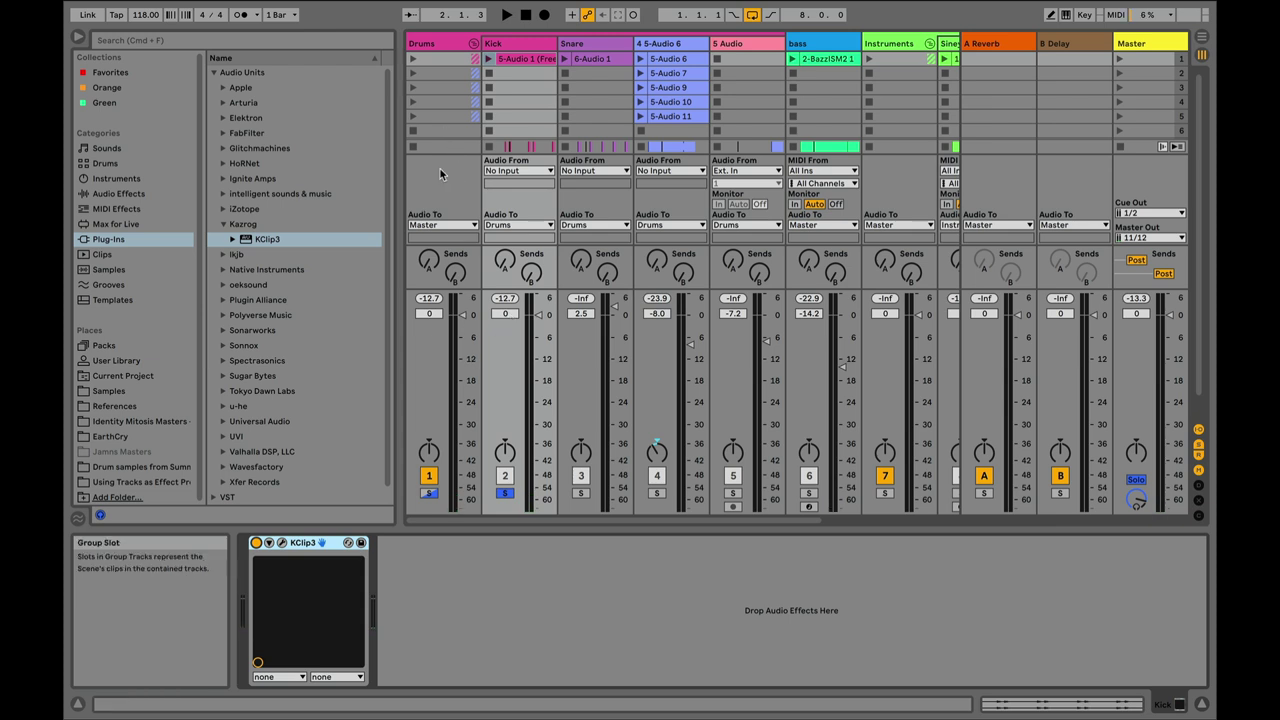
{"action": "left_click", "coordinate": [283, 542]}
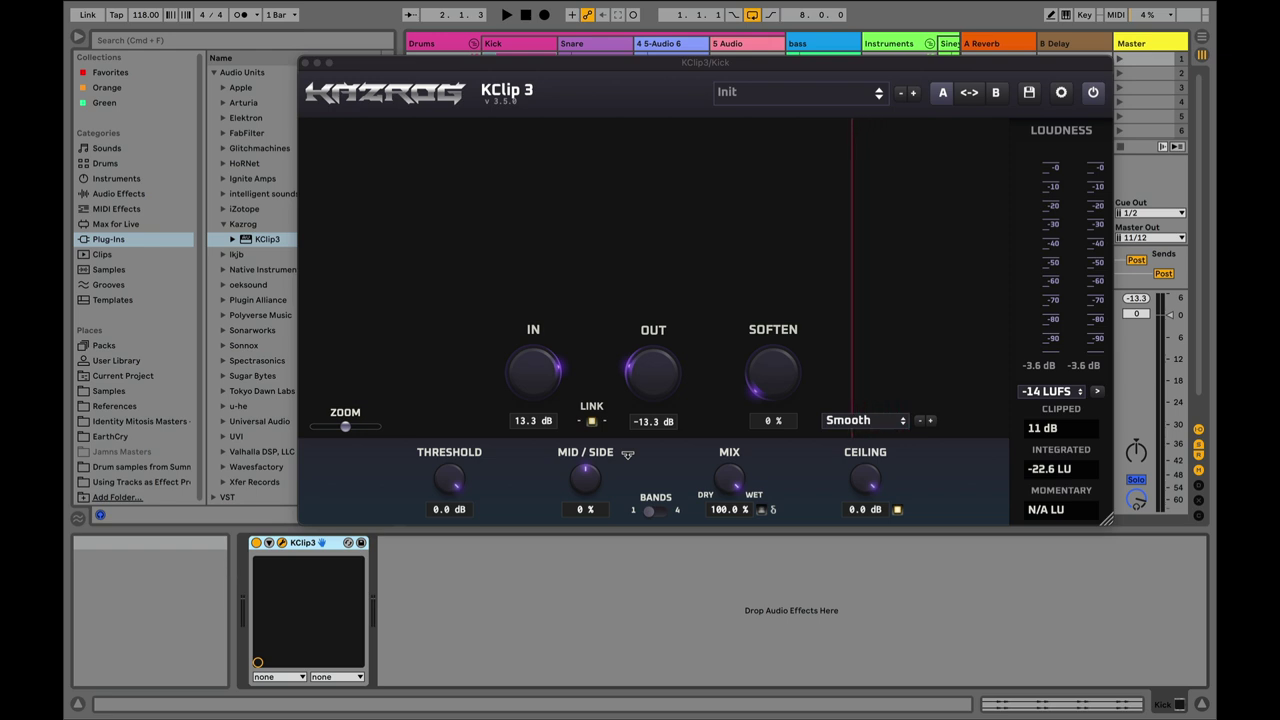
Step: Close the clipper window and check the Drums, Kick and Snare tracks with the song playing
{"action": "left_click", "coordinate": [520, 46]}
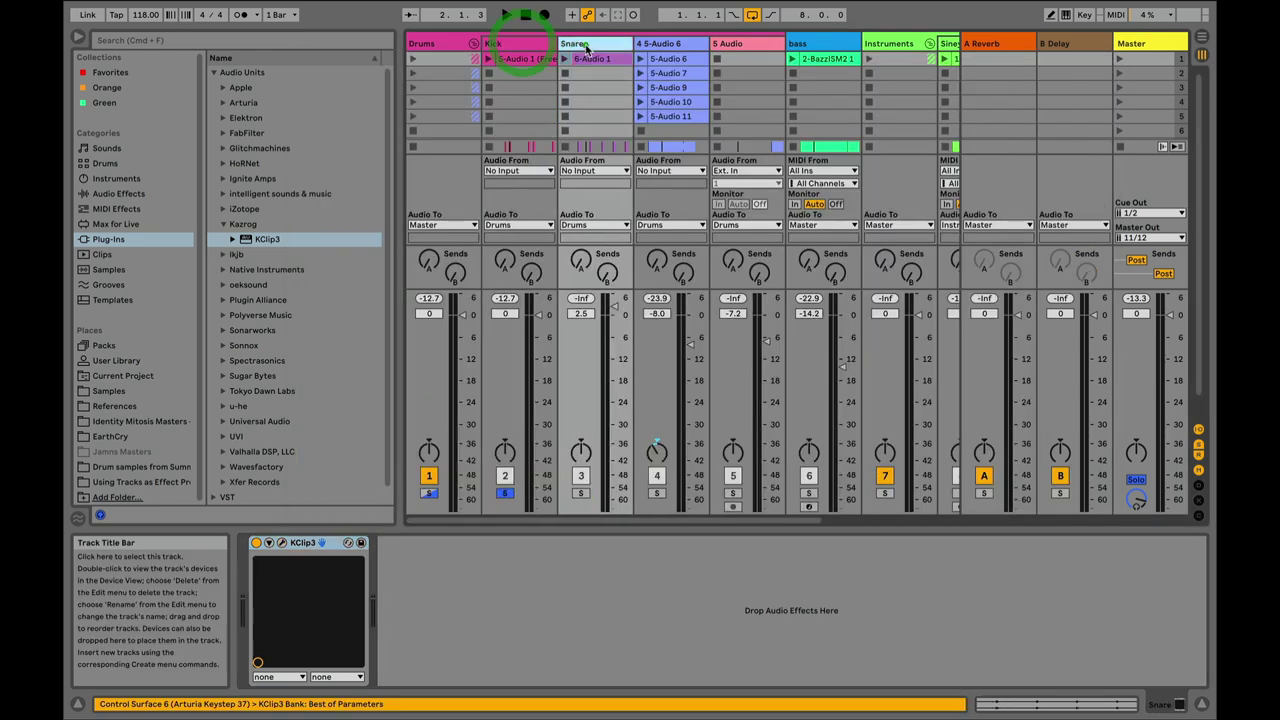
{"action": "left_click", "coordinate": [436, 46]}
{"action": "left_click", "coordinate": [518, 44]}
{"action": "left_click", "coordinate": [572, 44]}
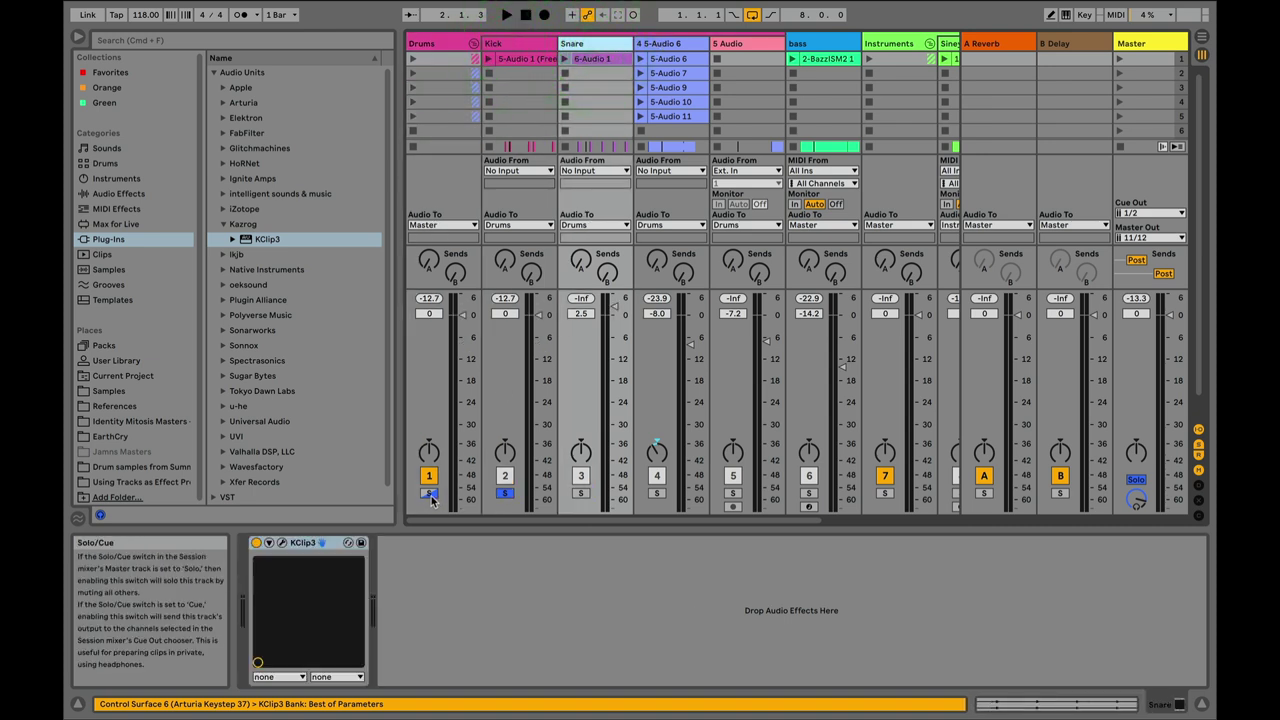
{"action": "key", "text": "space"}
Step: Load KClip3 from the plug-in list onto the Drums bus track
{"action": "left_click", "coordinate": [433, 45]}
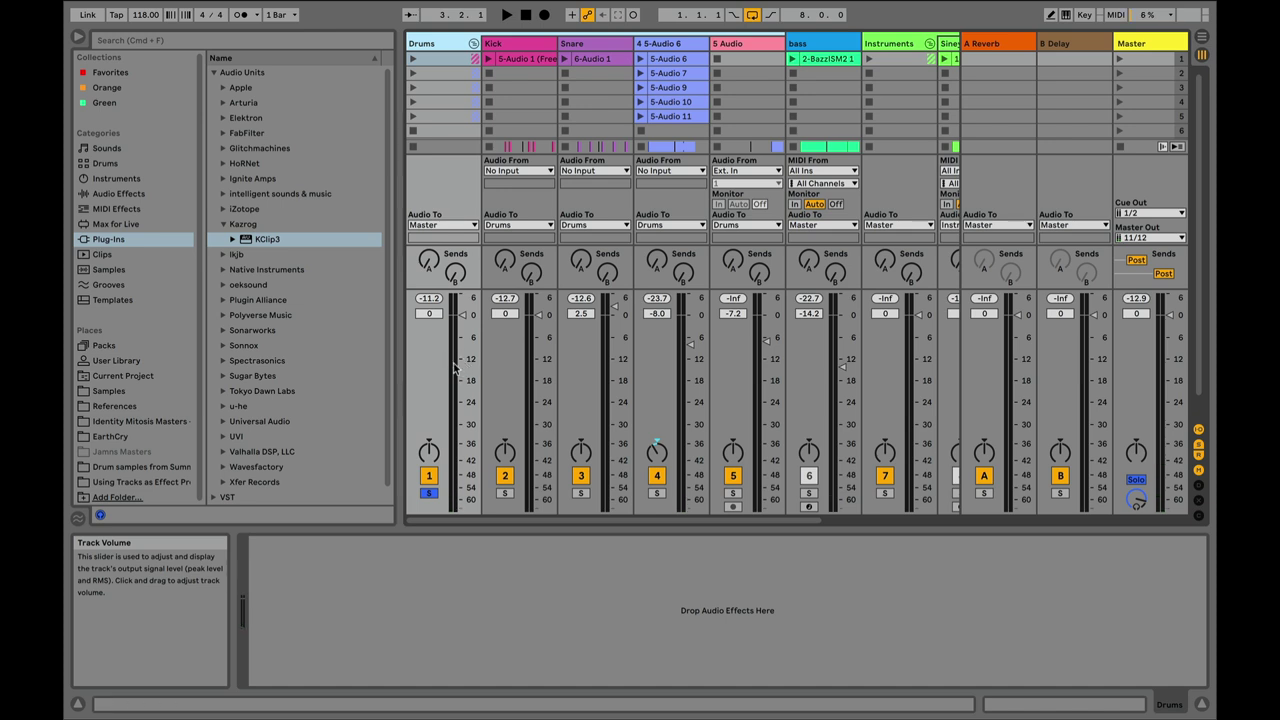
{"action": "left_click", "coordinate": [245, 242]}
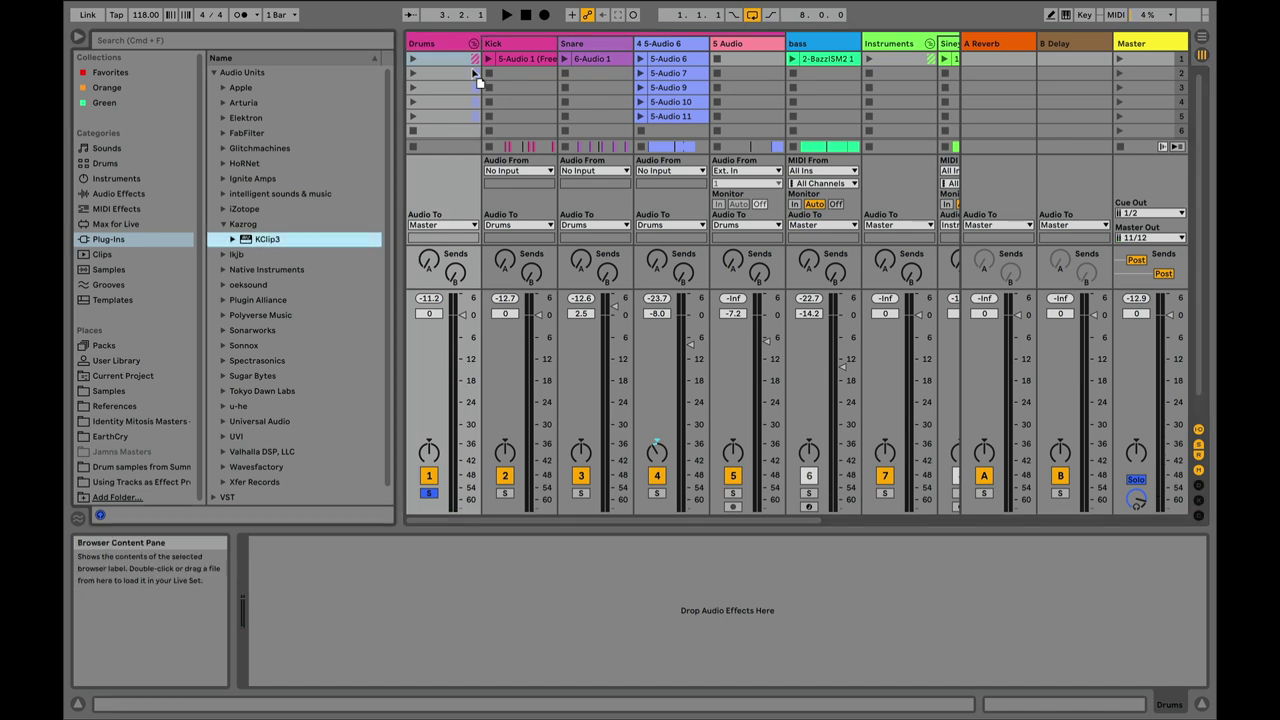
{"action": "left_click_drag", "start_coordinate": [432, 43], "coordinate": [723, 94]}
Step: Link the Drums bus clipper's output and raise its IN drive to 13.0 dB while playing
{"action": "key", "text": "space"}
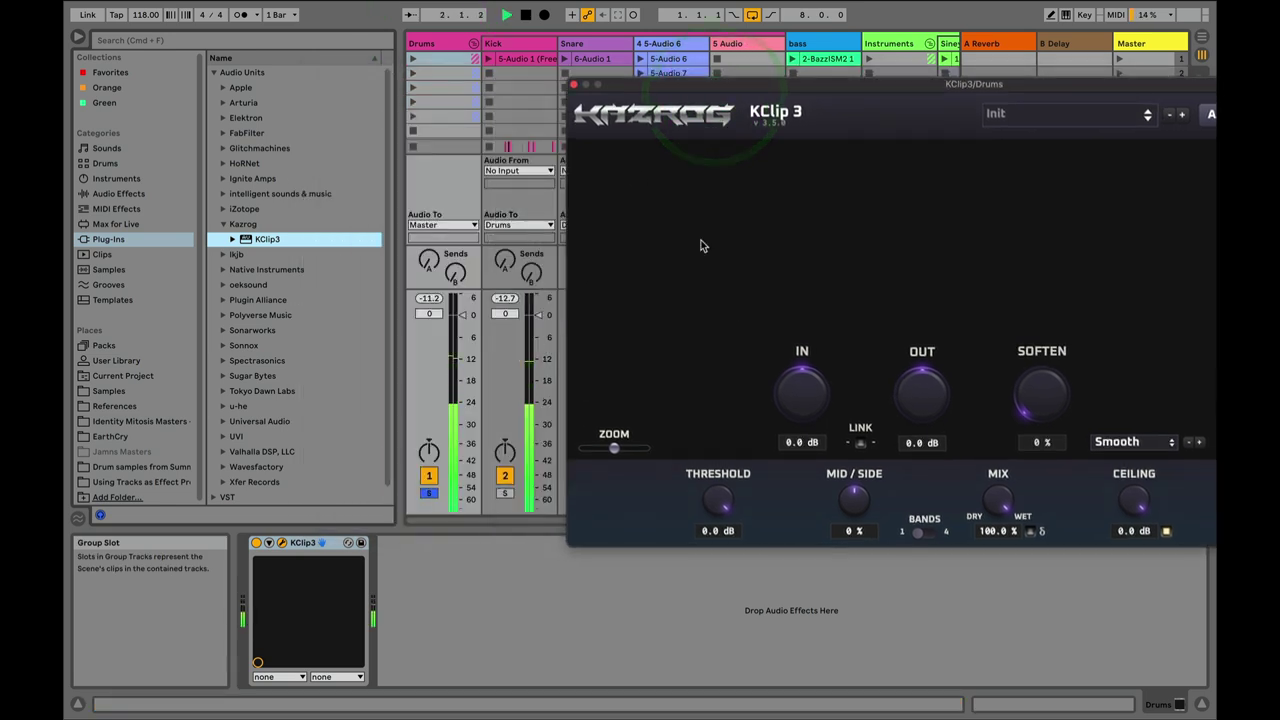
{"action": "left_click_drag", "start_coordinate": [872, 90], "coordinate": [724, 68]}
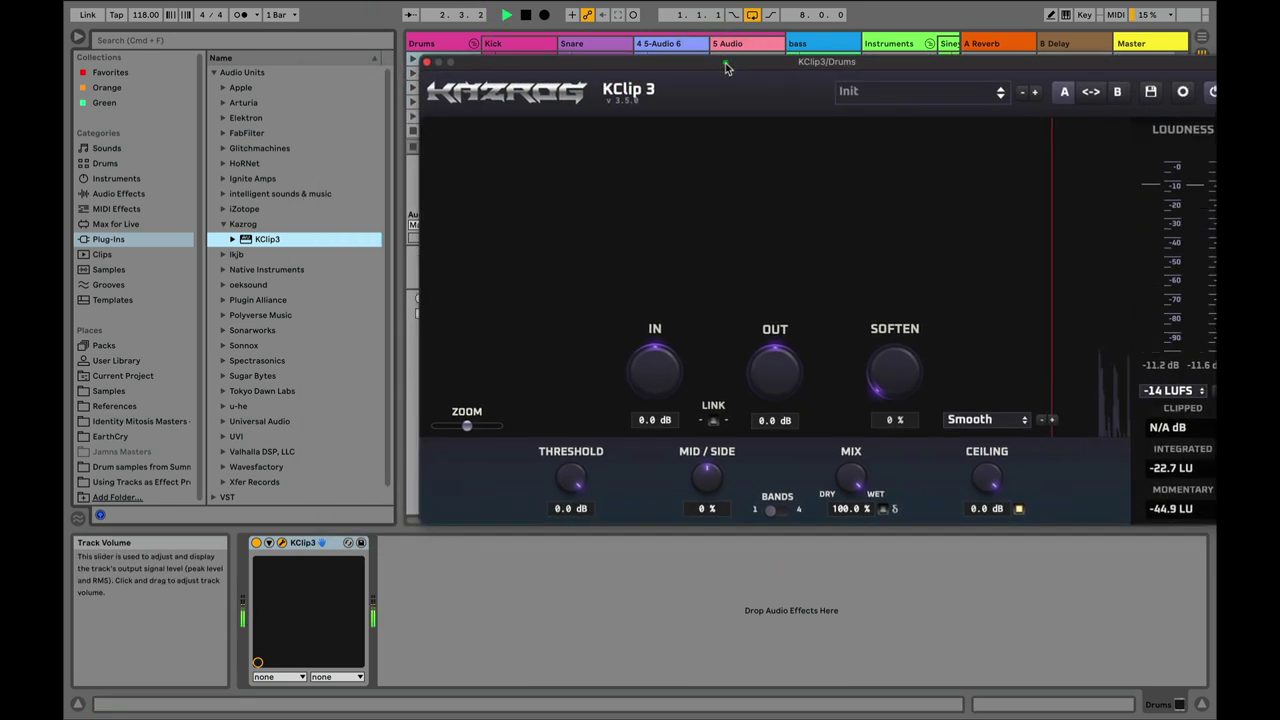
{"action": "left_click", "coordinate": [713, 421]}
{"action": "left_click_drag", "start_coordinate": [644, 359], "coordinate": [644, 303]}
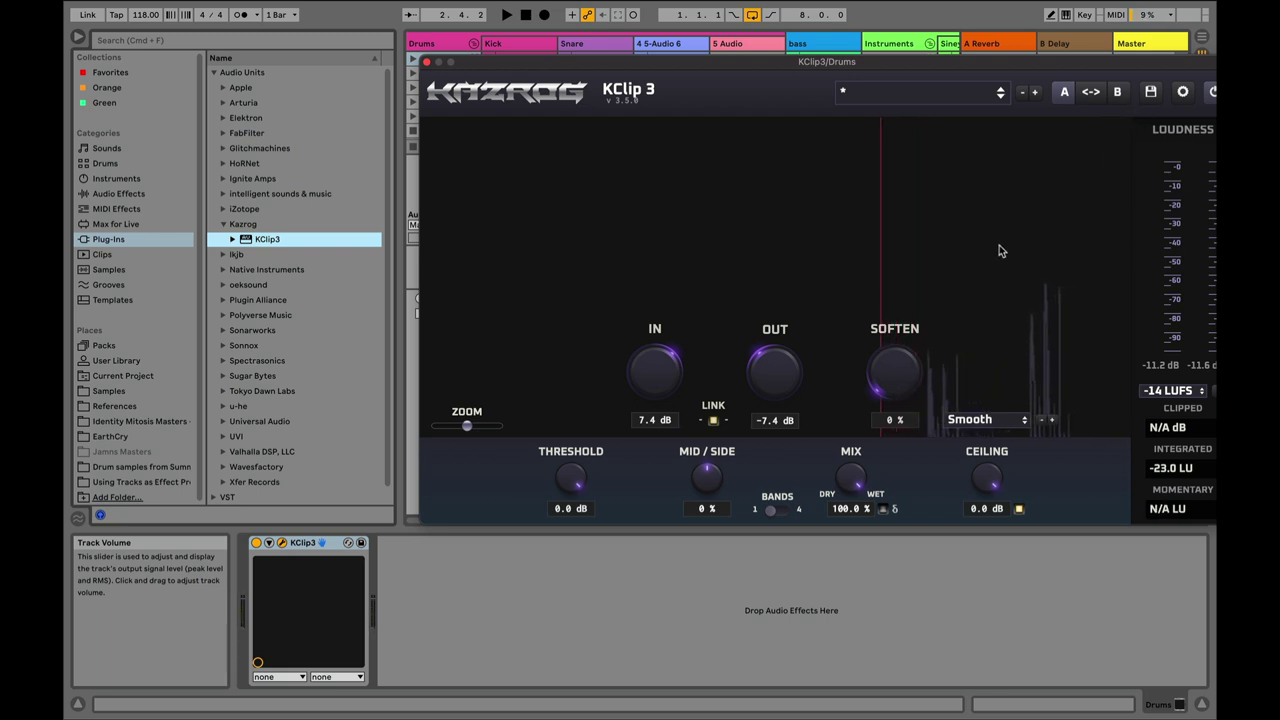
{"action": "scroll", "coordinate": [640, 369], "scroll_direction": "up", "scroll_amount": 4}
{"action": "key", "text": "space"}
{"action": "left_click_drag", "start_coordinate": [643, 371], "coordinate": [643, 342]}
{"action": "key", "text": "space"}
{"action": "key", "text": "space"}
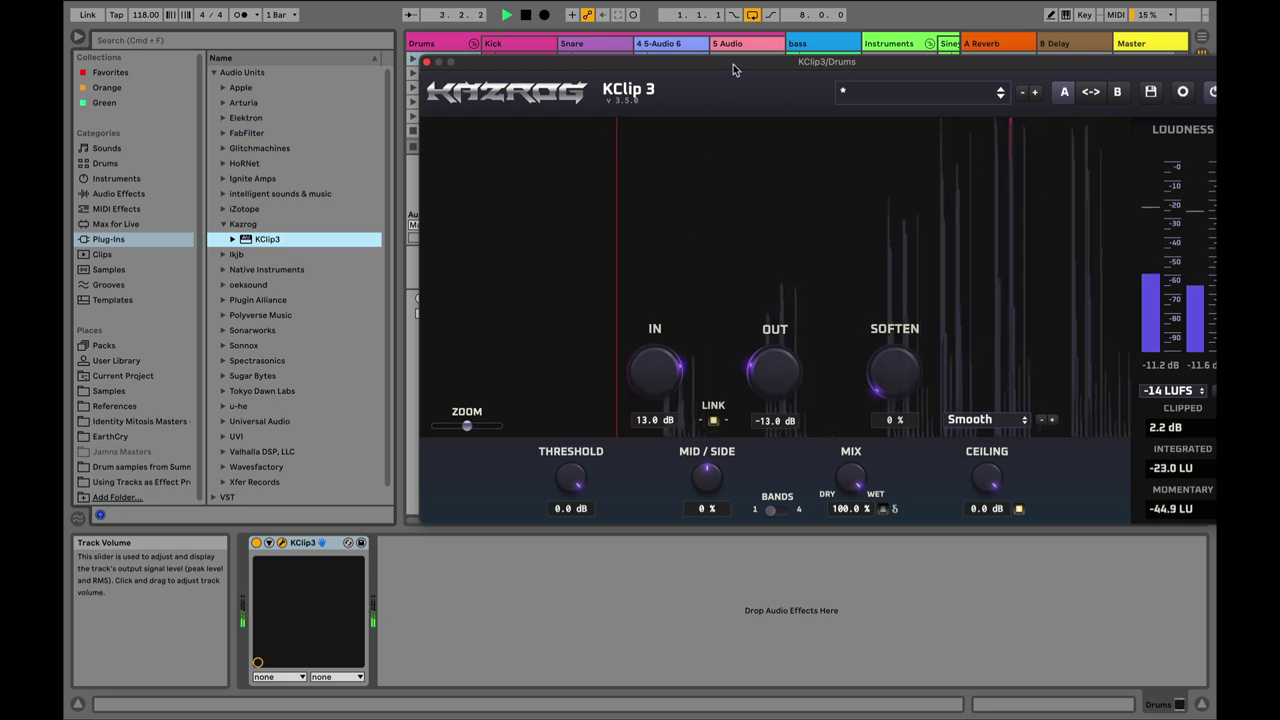
{"action": "left_click_drag", "start_coordinate": [733, 62], "coordinate": [613, 52]}
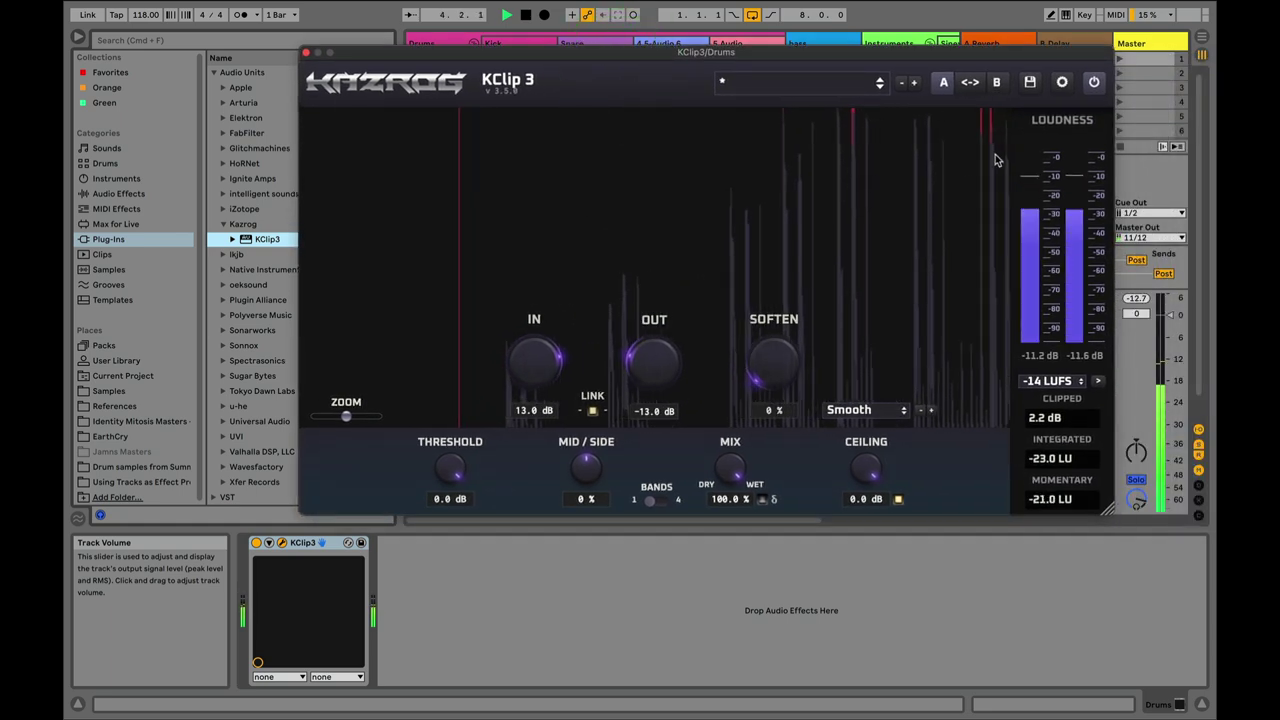
{"action": "key", "text": "space"}
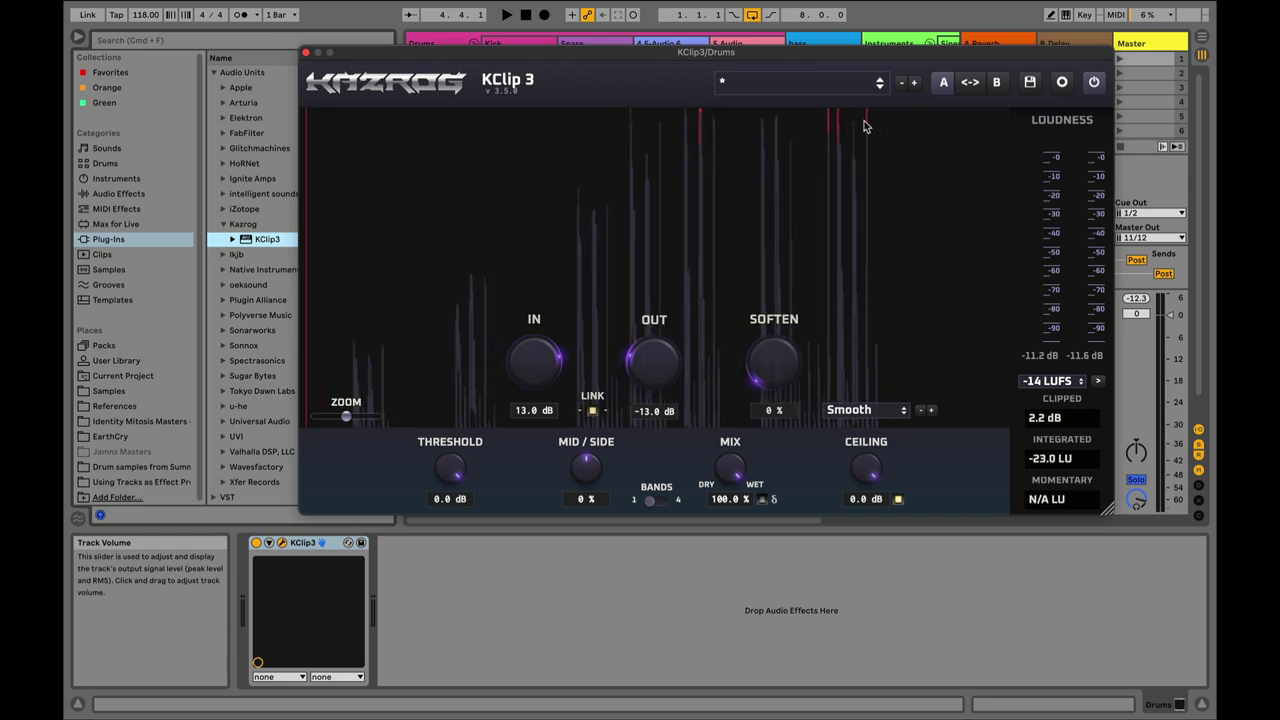
{"action": "left_click", "coordinate": [306, 52]}
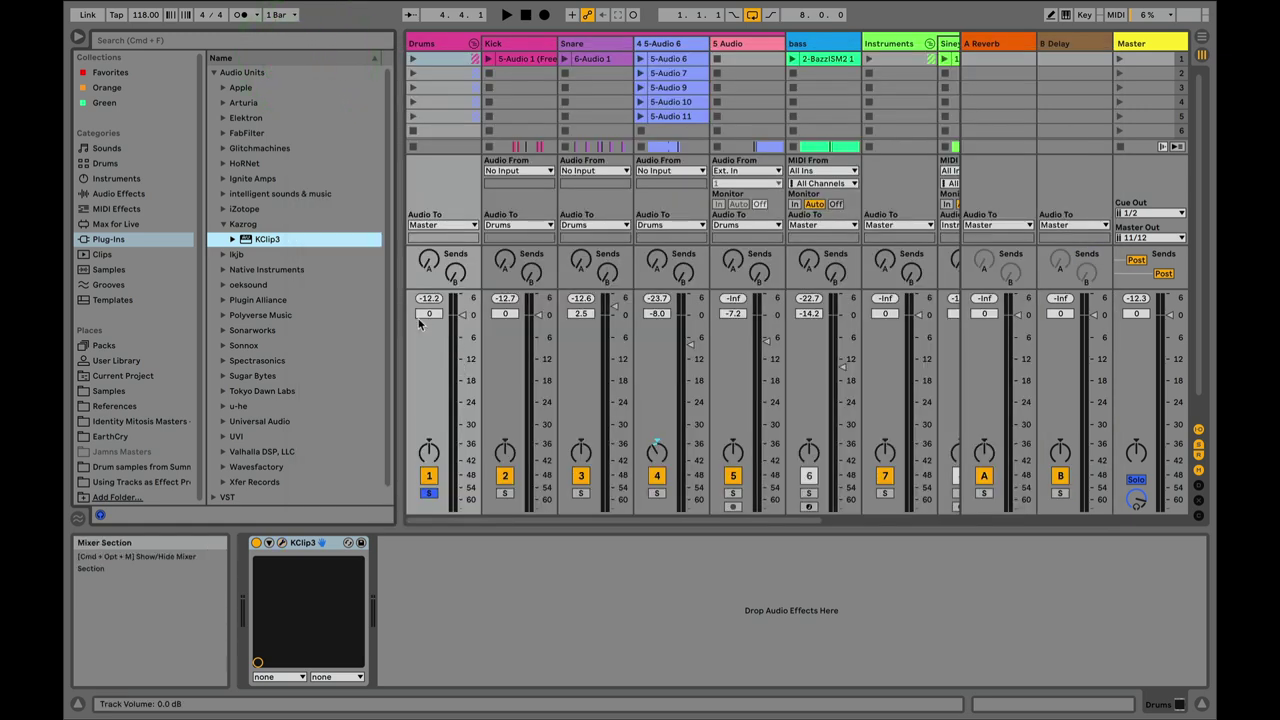
{"action": "left_click_drag", "start_coordinate": [430, 299], "coordinate": [278, 508]}
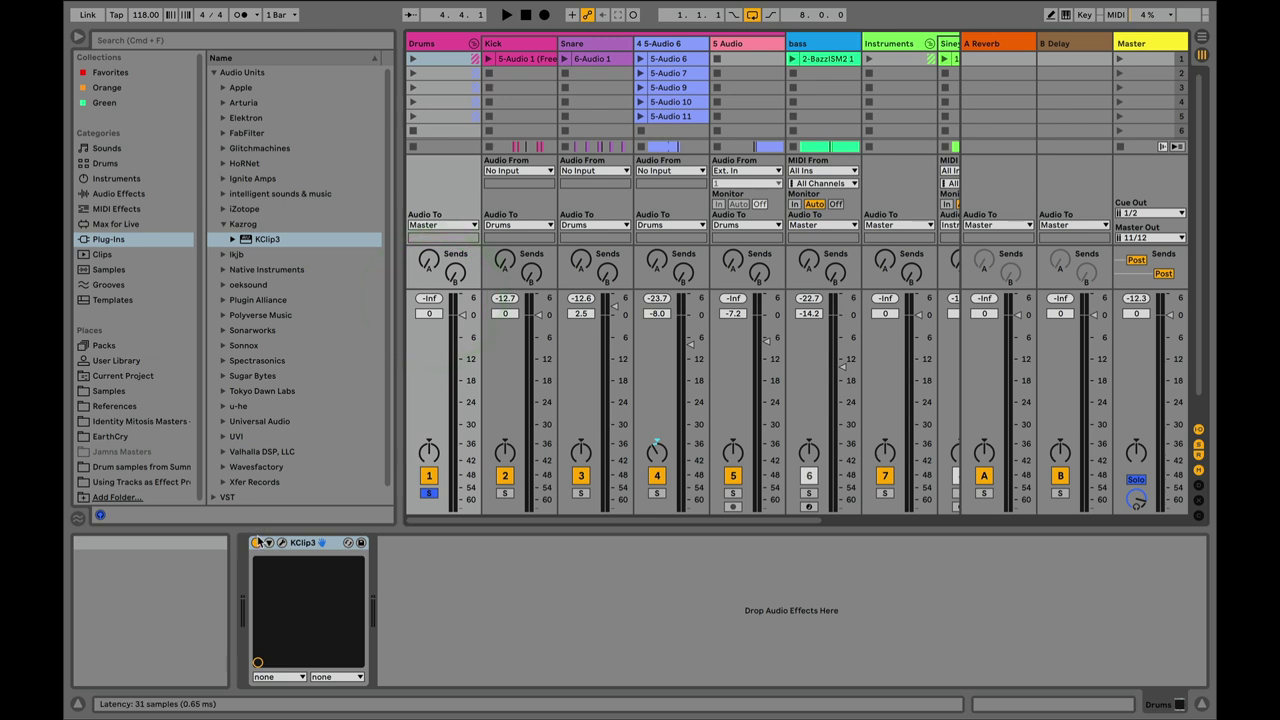
{"action": "left_click", "coordinate": [262, 543]}
{"action": "key", "text": "space"}
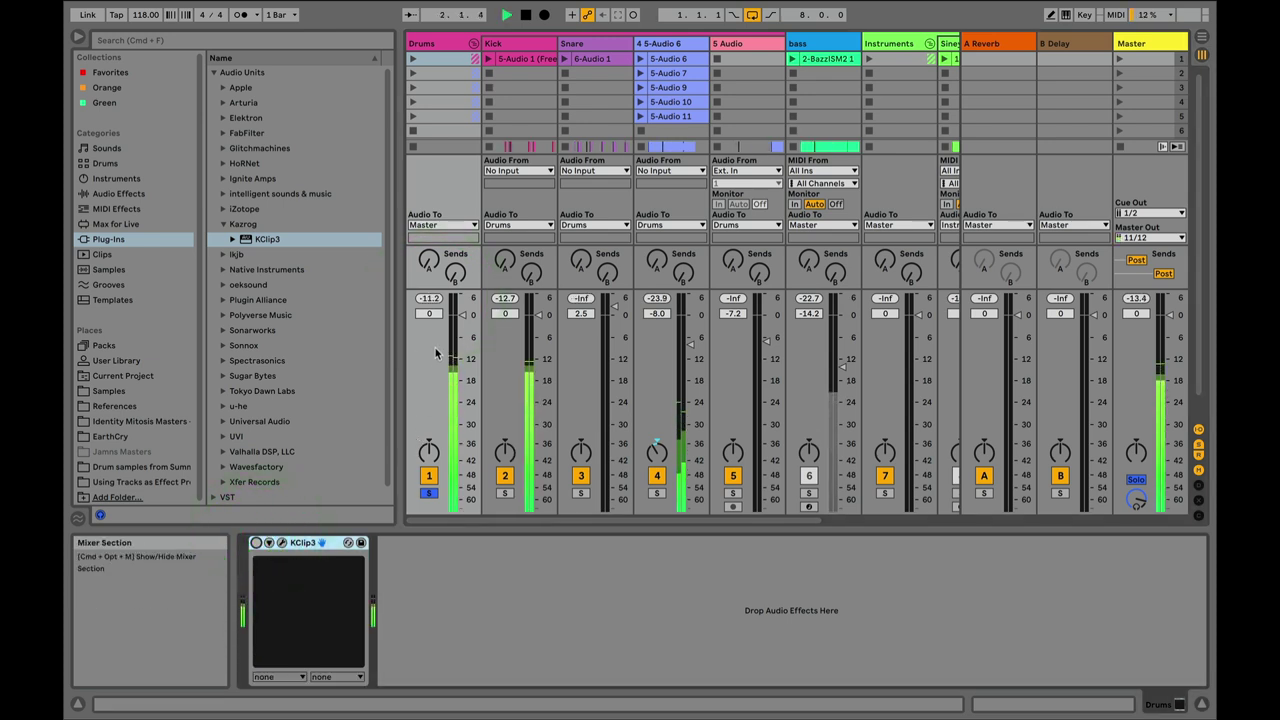
{"action": "key", "text": "space"}
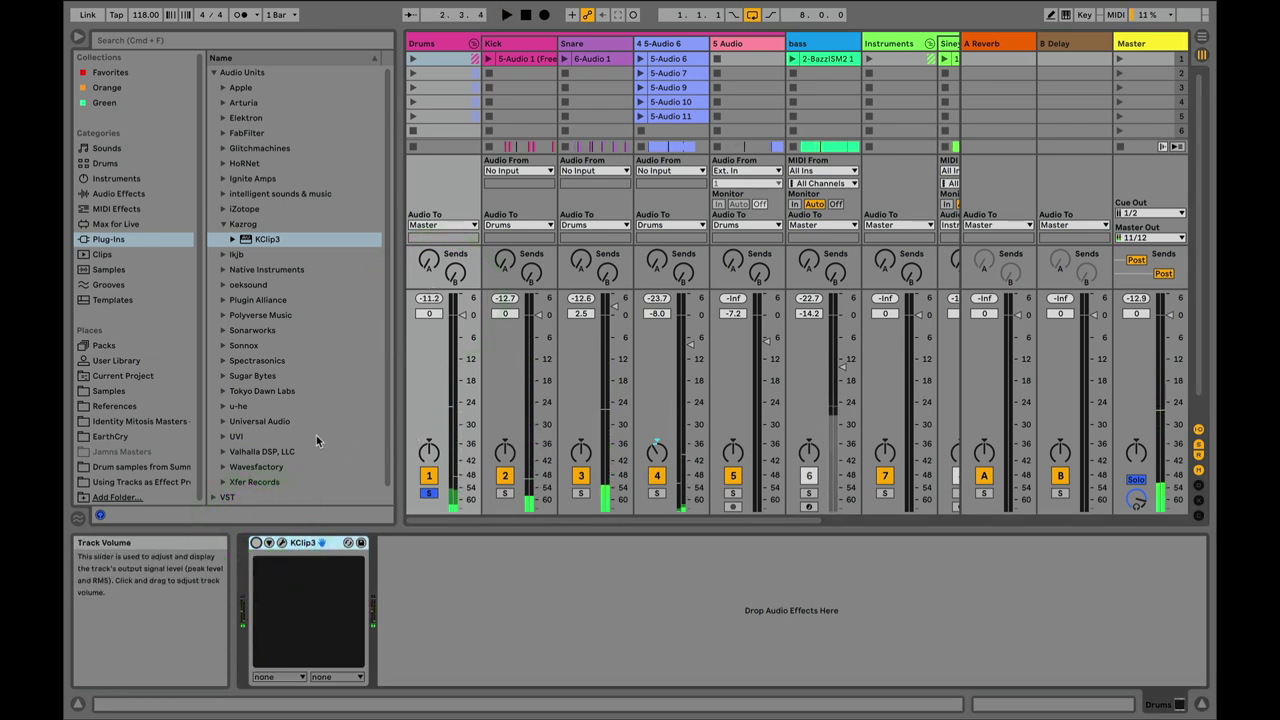
{"action": "left_click", "coordinate": [255, 543]}
{"action": "key", "text": "space"}
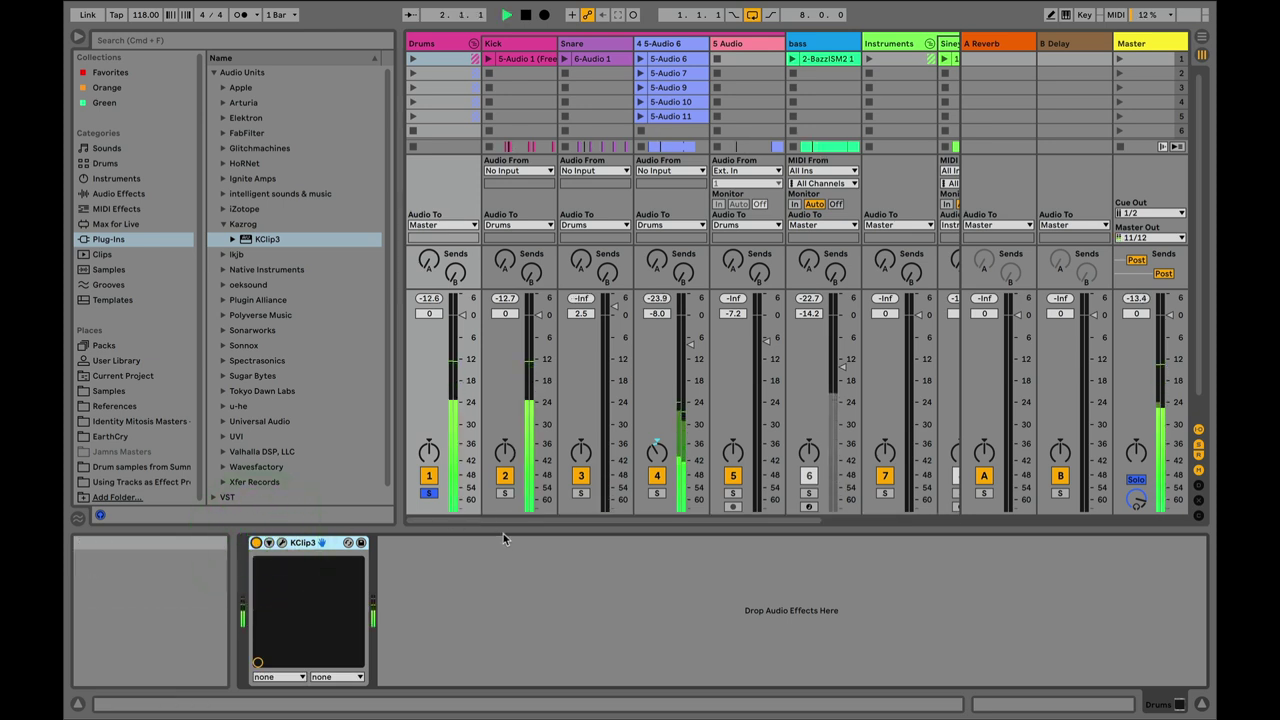
{"action": "key", "text": "space"}
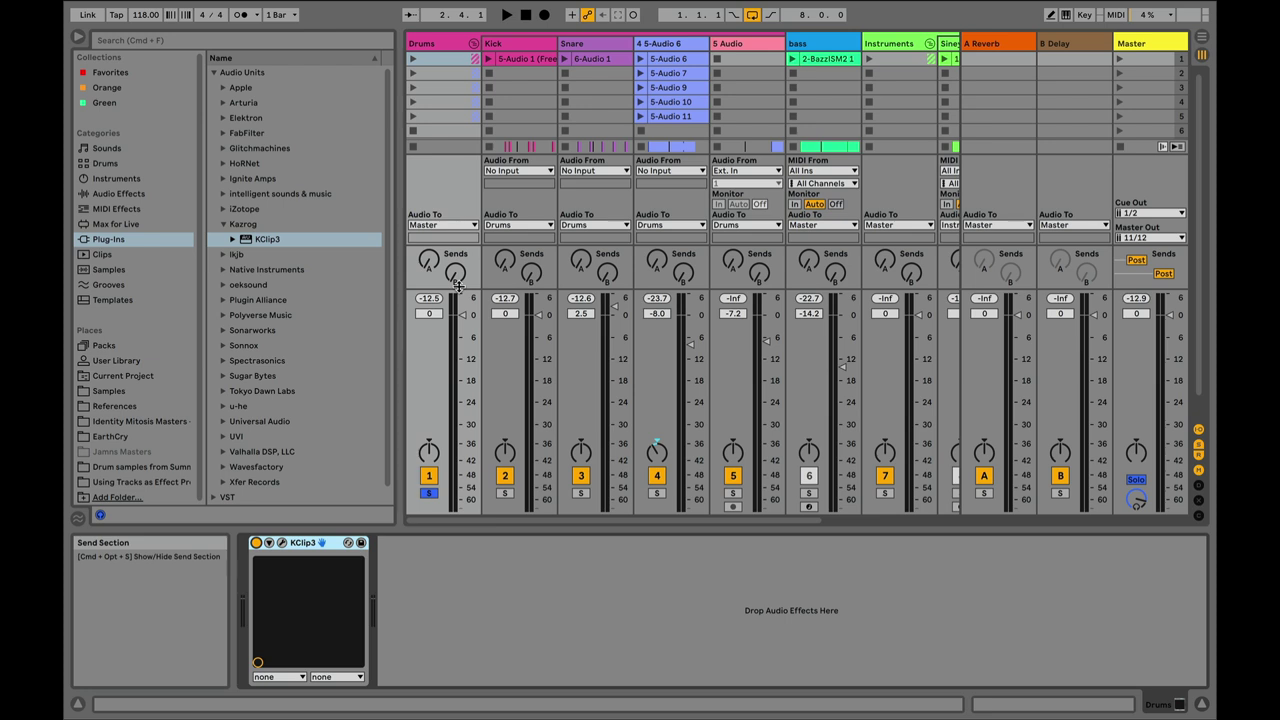
Step: Drop KClip3 into the Master chain after EQ Eight, delete the stray rack, and unsolo Drums
{"action": "left_click", "coordinate": [1138, 44]}
{"action": "left_click_drag", "start_coordinate": [267, 239], "coordinate": [677, 614]}
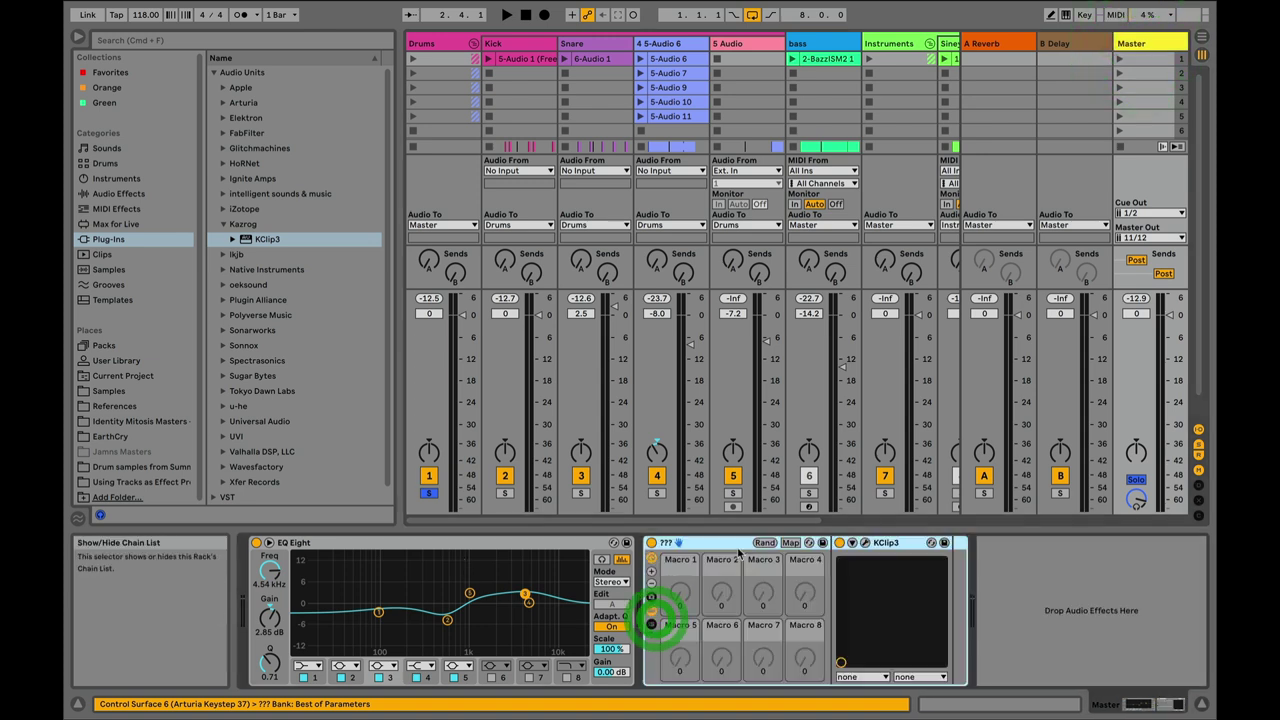
{"action": "right_click", "coordinate": [720, 548]}
{"action": "left_click", "coordinate": [750, 308]}
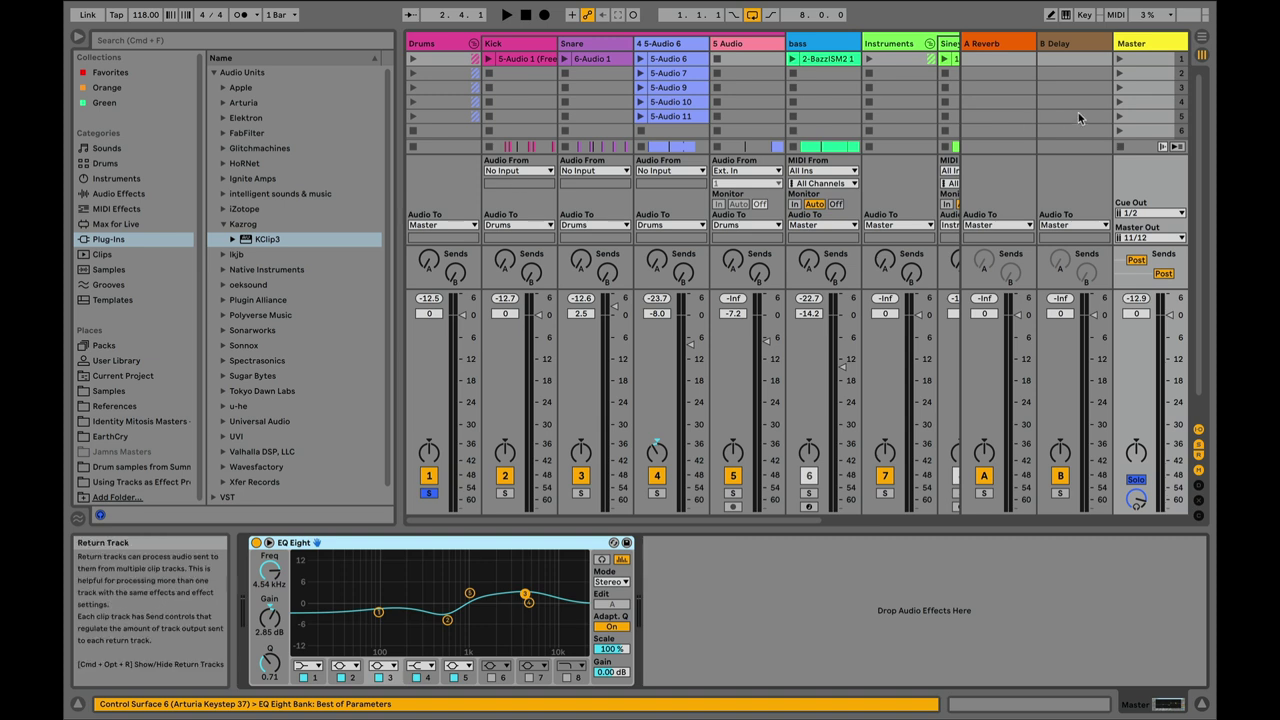
{"action": "left_click", "coordinate": [428, 493]}
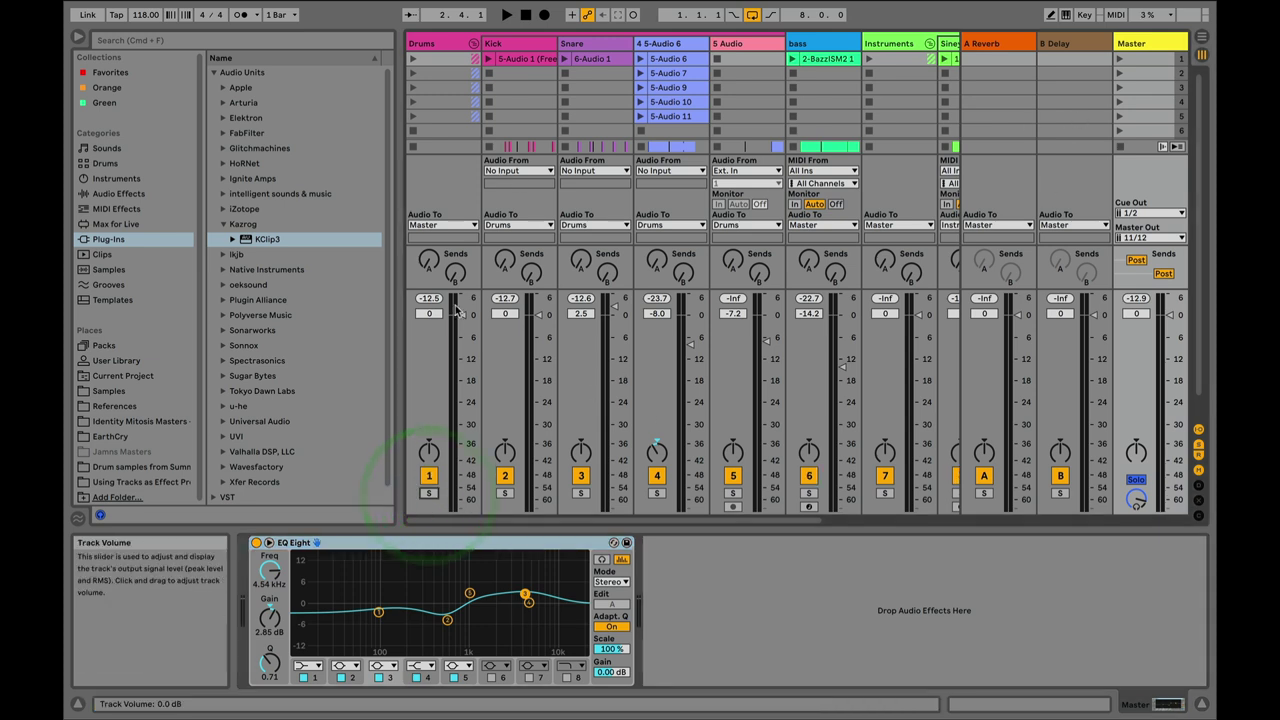
{"action": "key", "text": "space"}
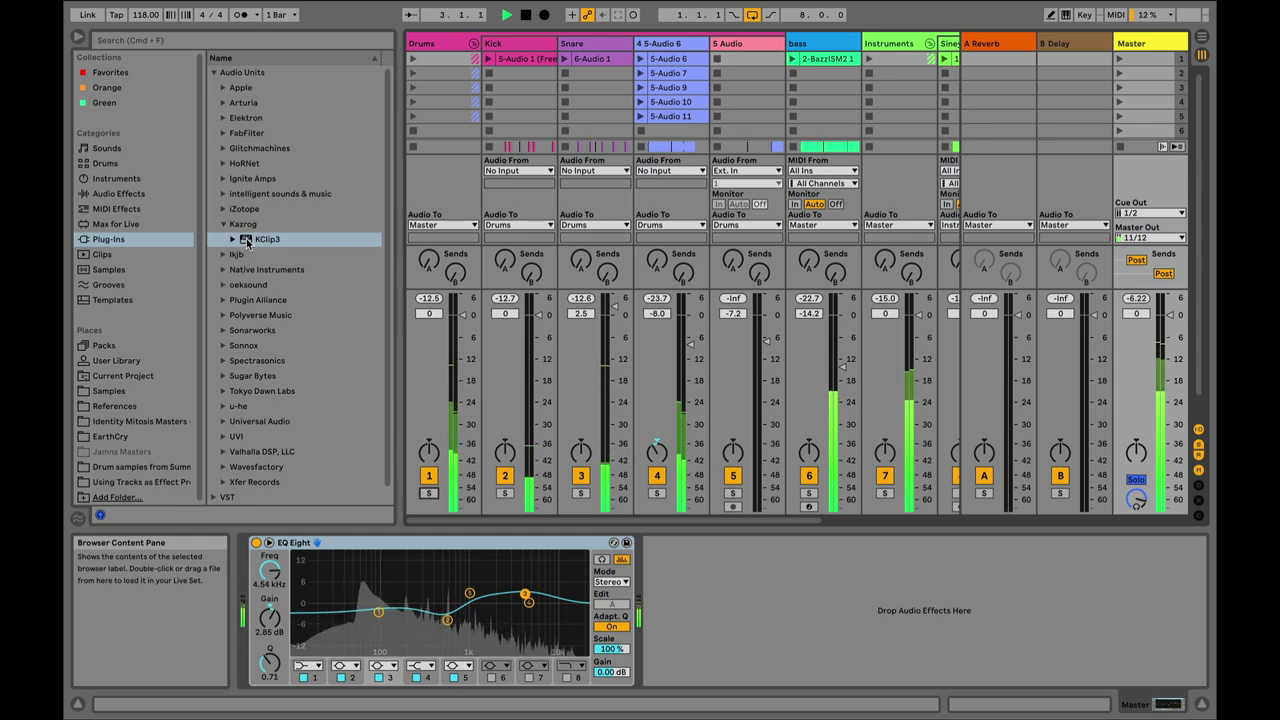
{"action": "key", "text": "space"}
Step: Back in the session mixer, load KClip3 onto the Master track from the plug-in list
{"action": "left_click", "coordinate": [1201, 38]}
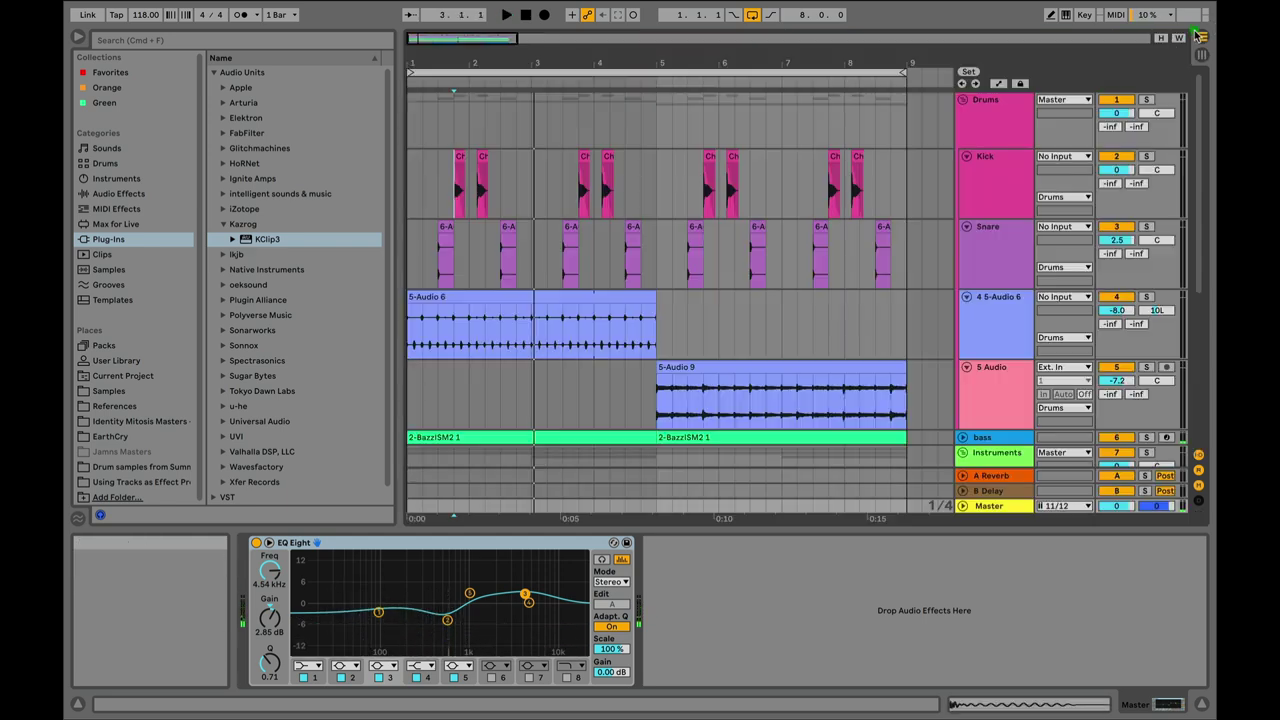
{"action": "left_click", "coordinate": [408, 186]}
{"action": "left_click", "coordinate": [1201, 54]}
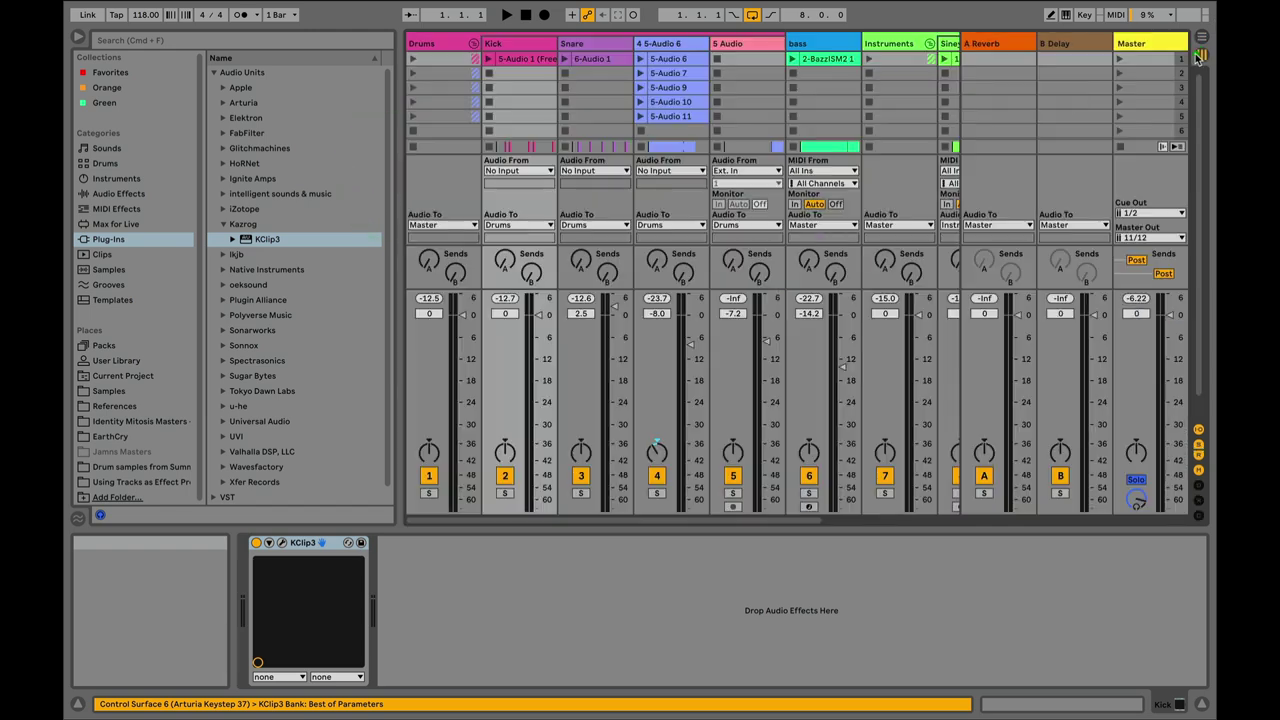
{"action": "left_click", "coordinate": [258, 242]}
{"action": "left_click_drag", "start_coordinate": [258, 242], "coordinate": [1155, 50]}
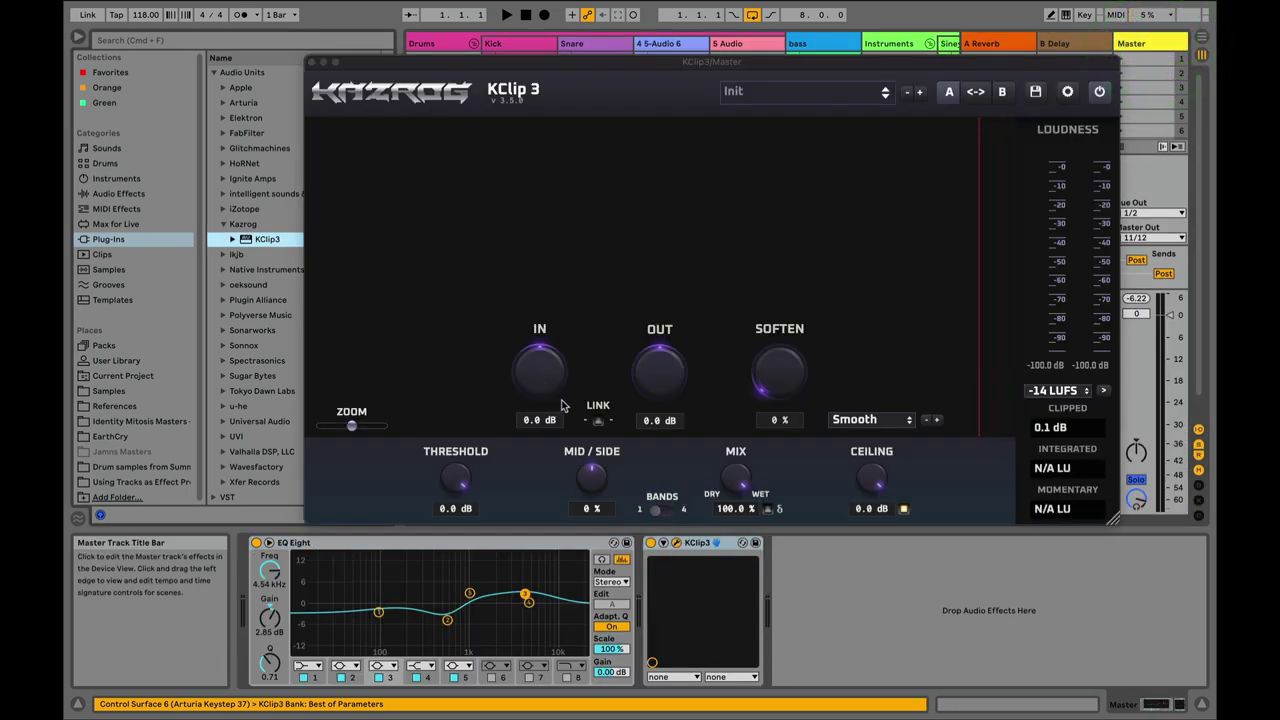
Step: Link the Master KClip 3 gains and set input to 10.1 dB, comparing it bypassed and active
{"action": "left_click", "coordinate": [596, 420]}
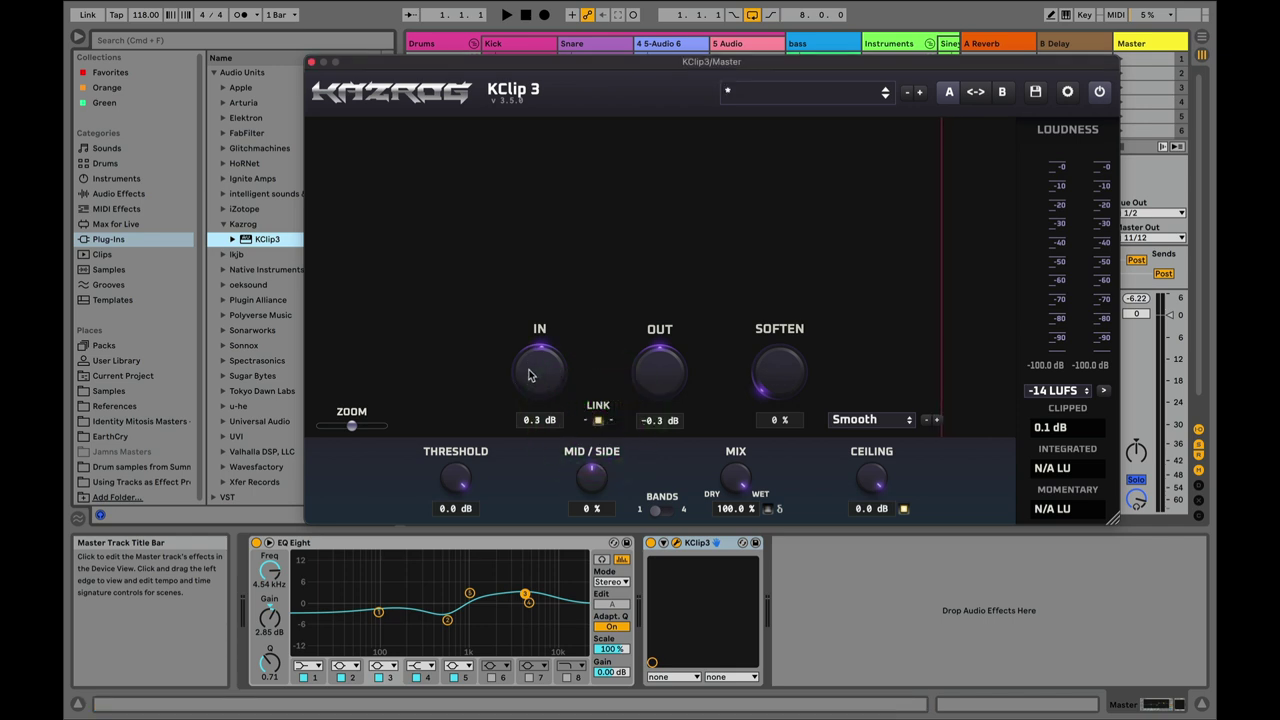
{"action": "scroll", "coordinate": [530, 375], "scroll_direction": "up", "scroll_amount": 2}
{"action": "key", "text": "space"}
{"action": "left_click_drag", "start_coordinate": [530, 350], "coordinate": [523, 287]}
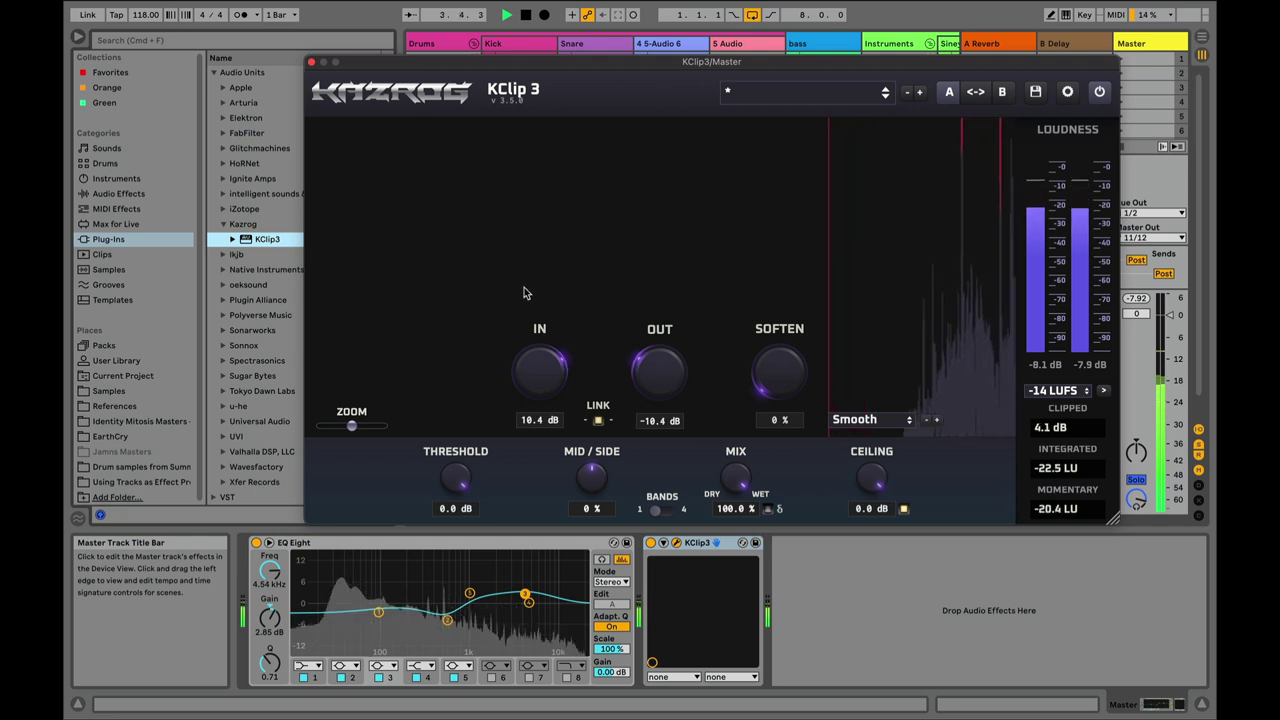
{"action": "left_click_drag", "start_coordinate": [524, 288], "coordinate": [524, 290]}
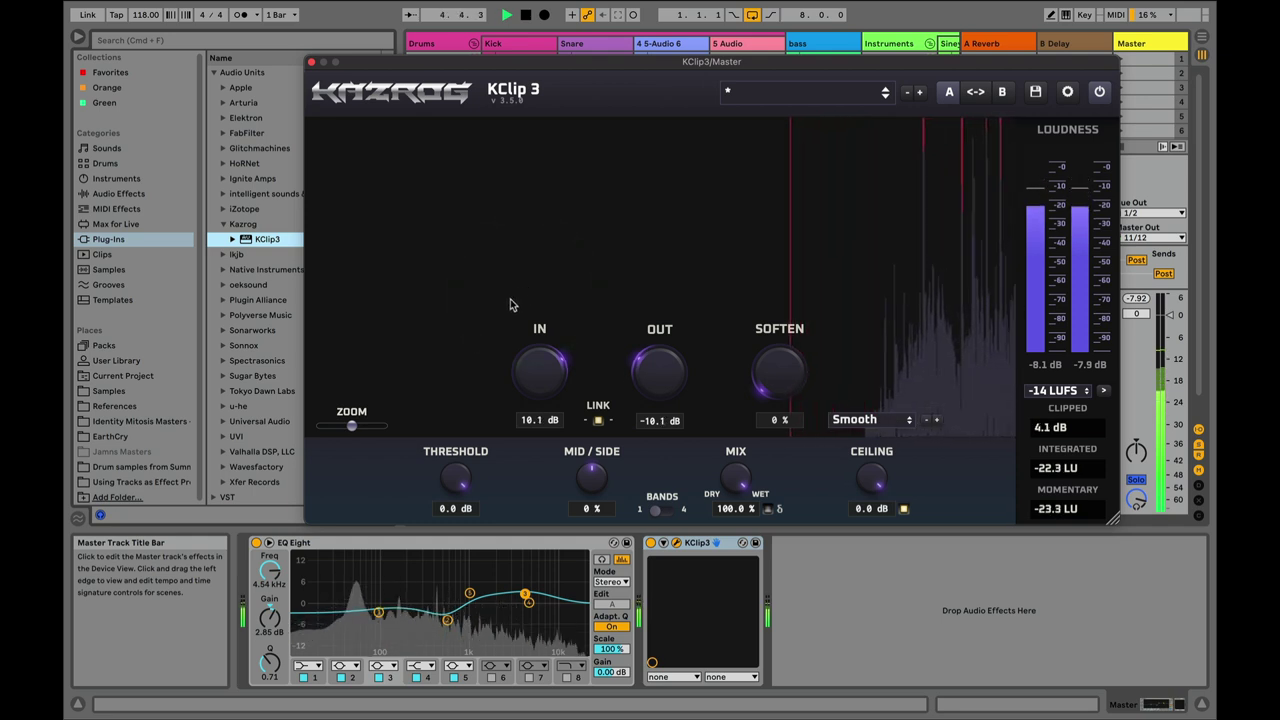
{"action": "left_click", "coordinate": [650, 543]}
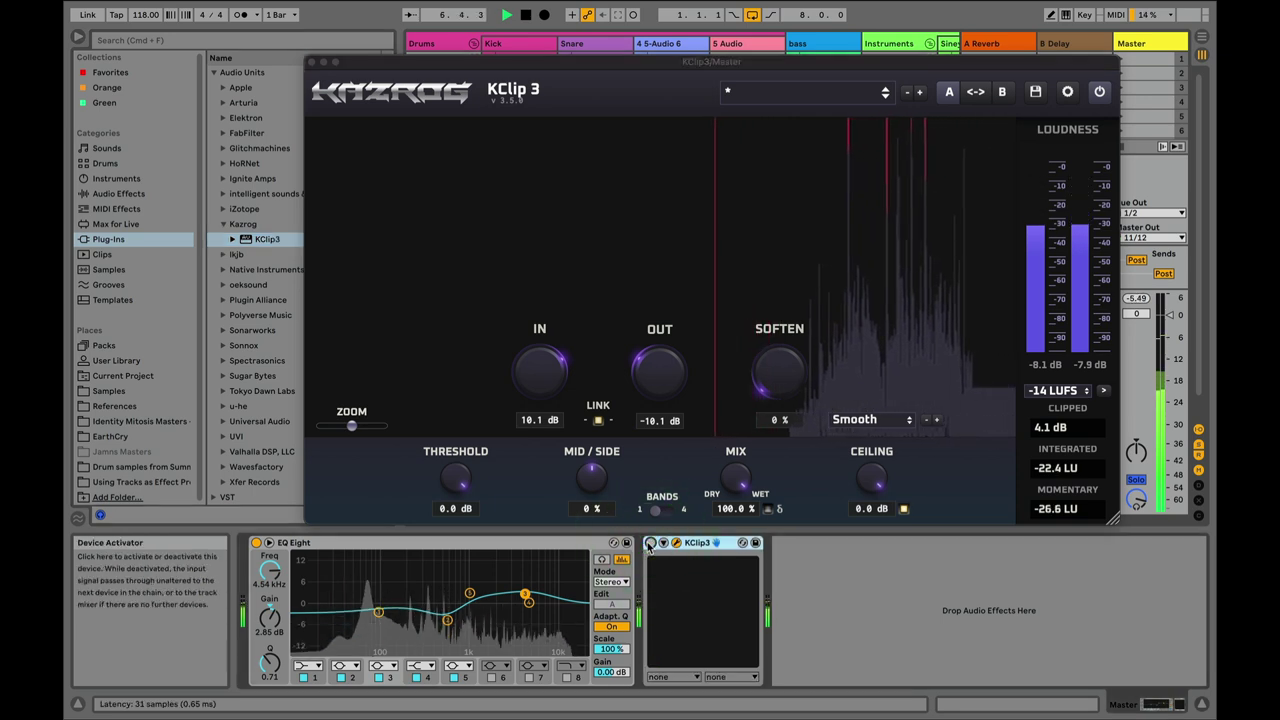
{"action": "left_click", "coordinate": [650, 543]}
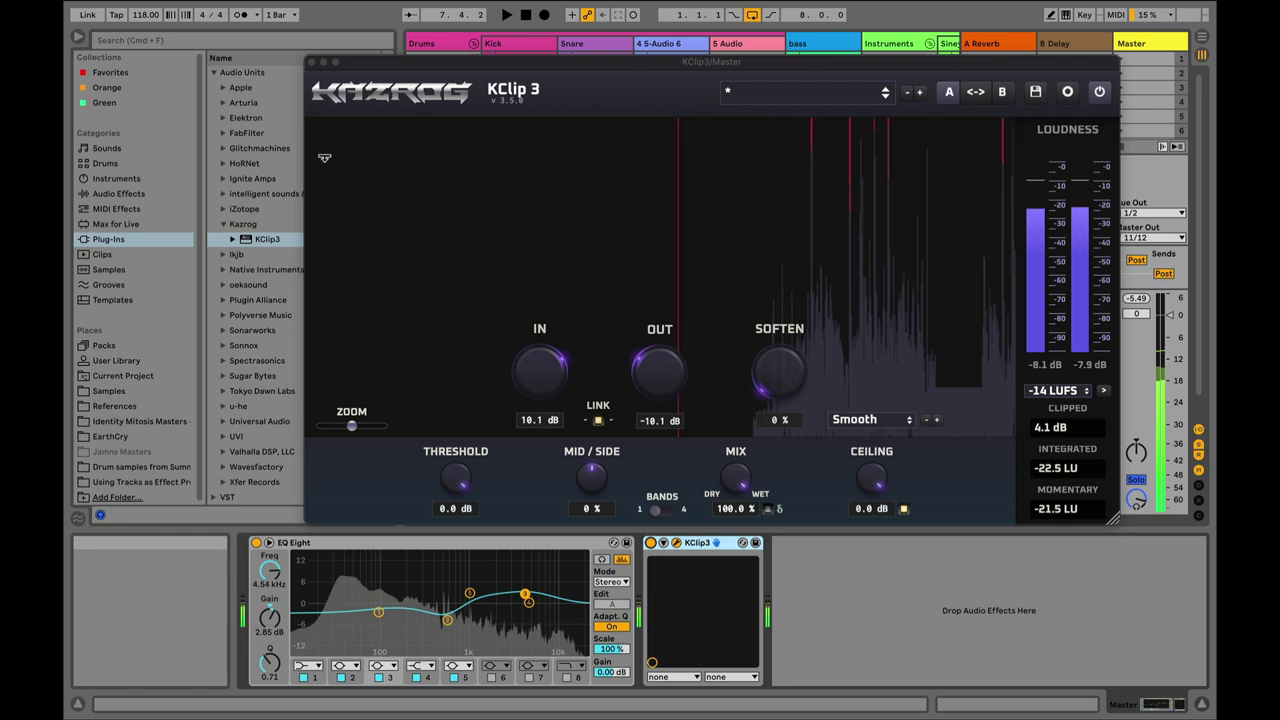
{"action": "left_click", "coordinate": [312, 63]}
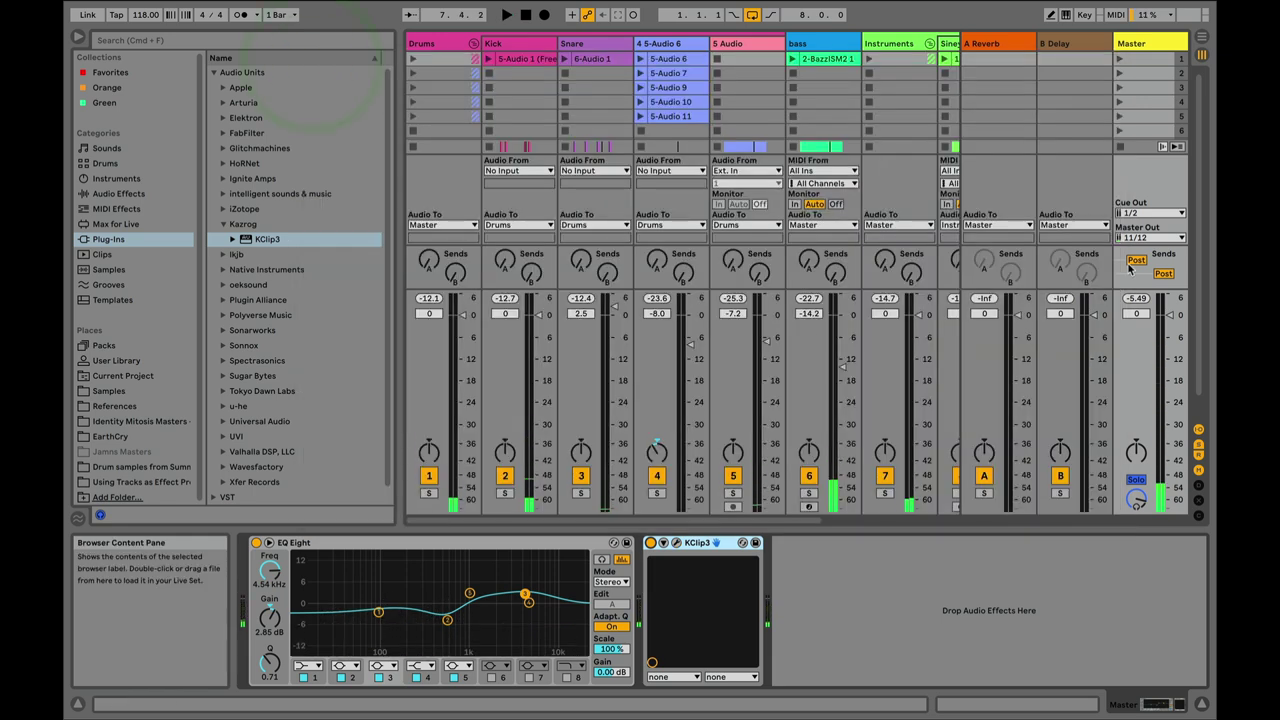
{"action": "left_click", "coordinate": [650, 543]}
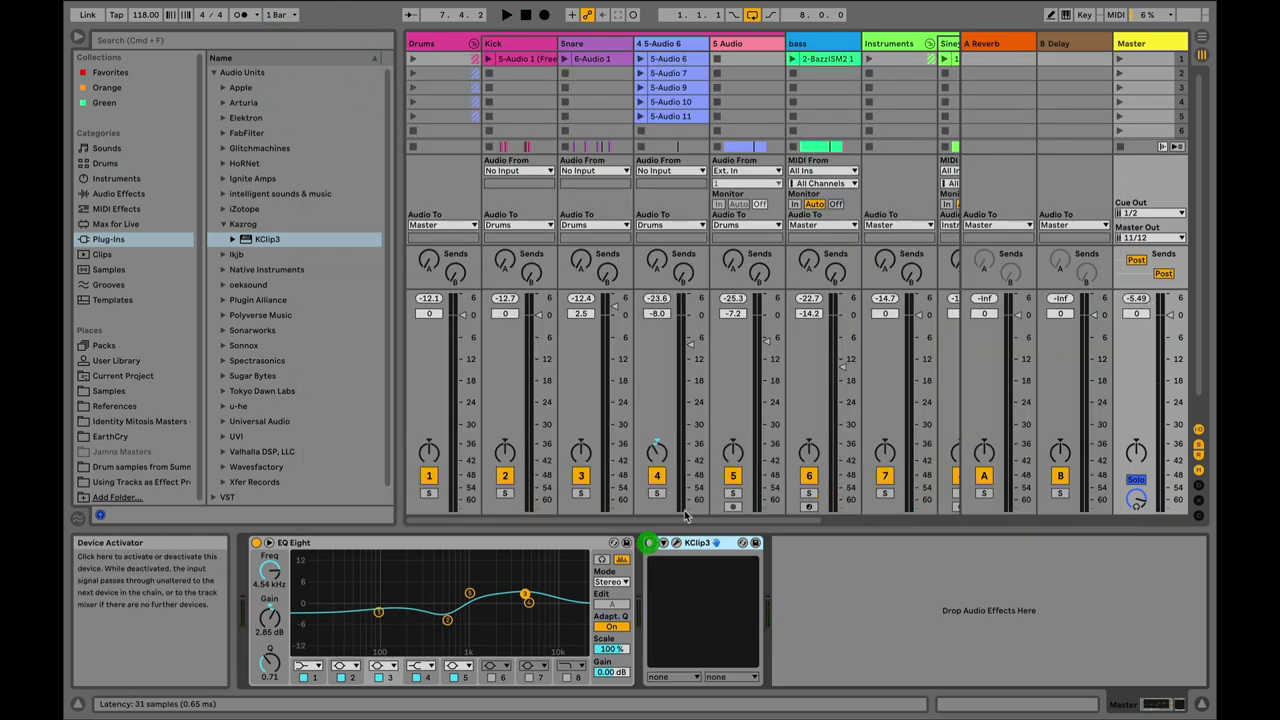
{"action": "key", "text": "space"}
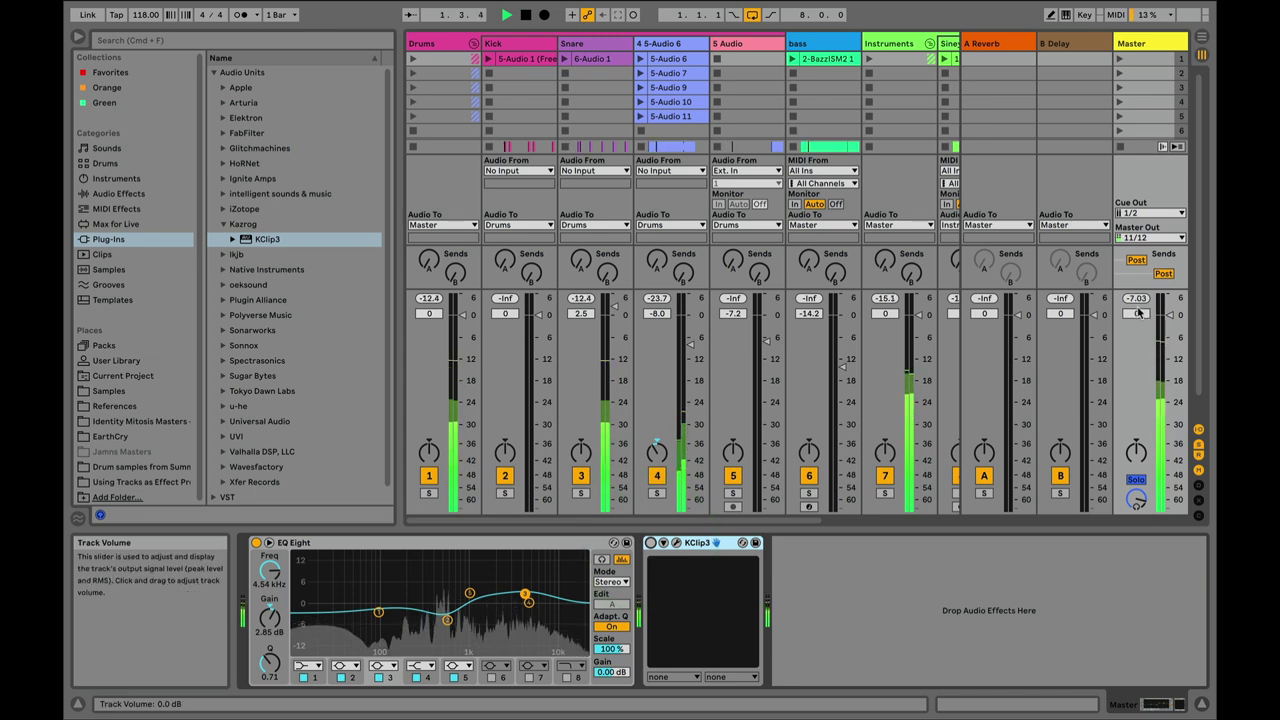
{"action": "left_click", "coordinate": [650, 543]}
{"action": "key", "text": "space"}
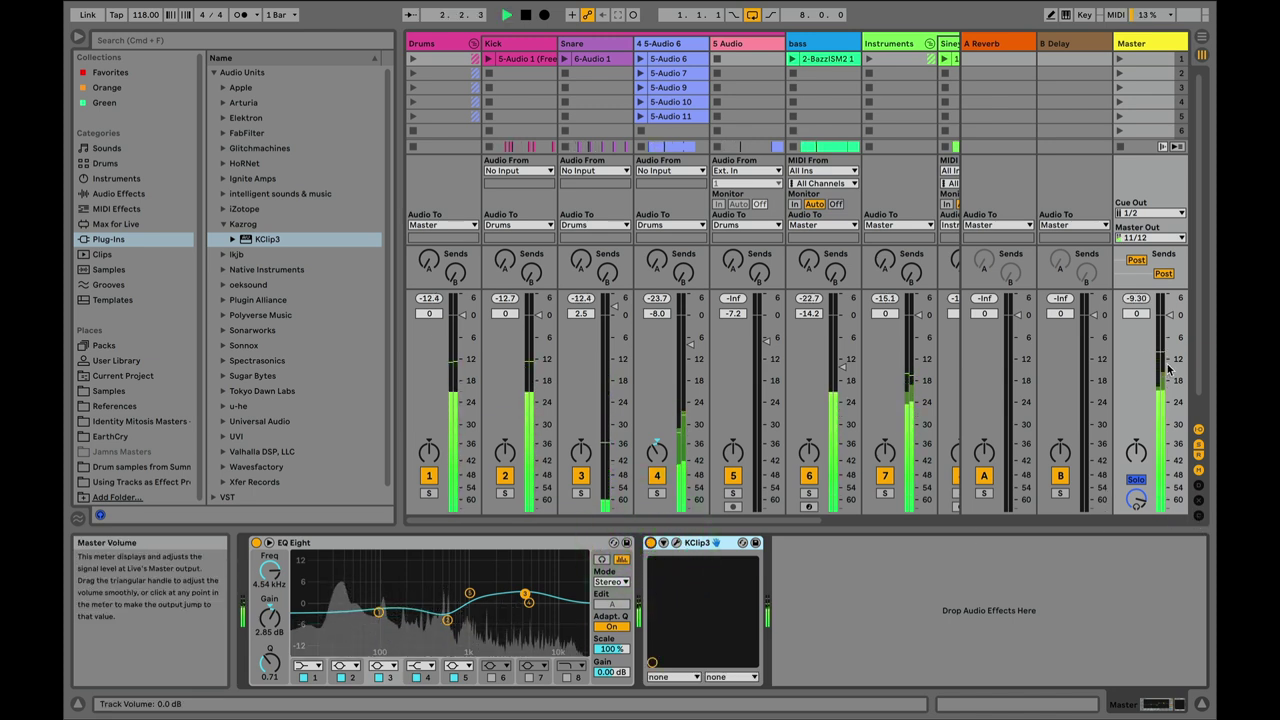
{"action": "key", "text": "space"}
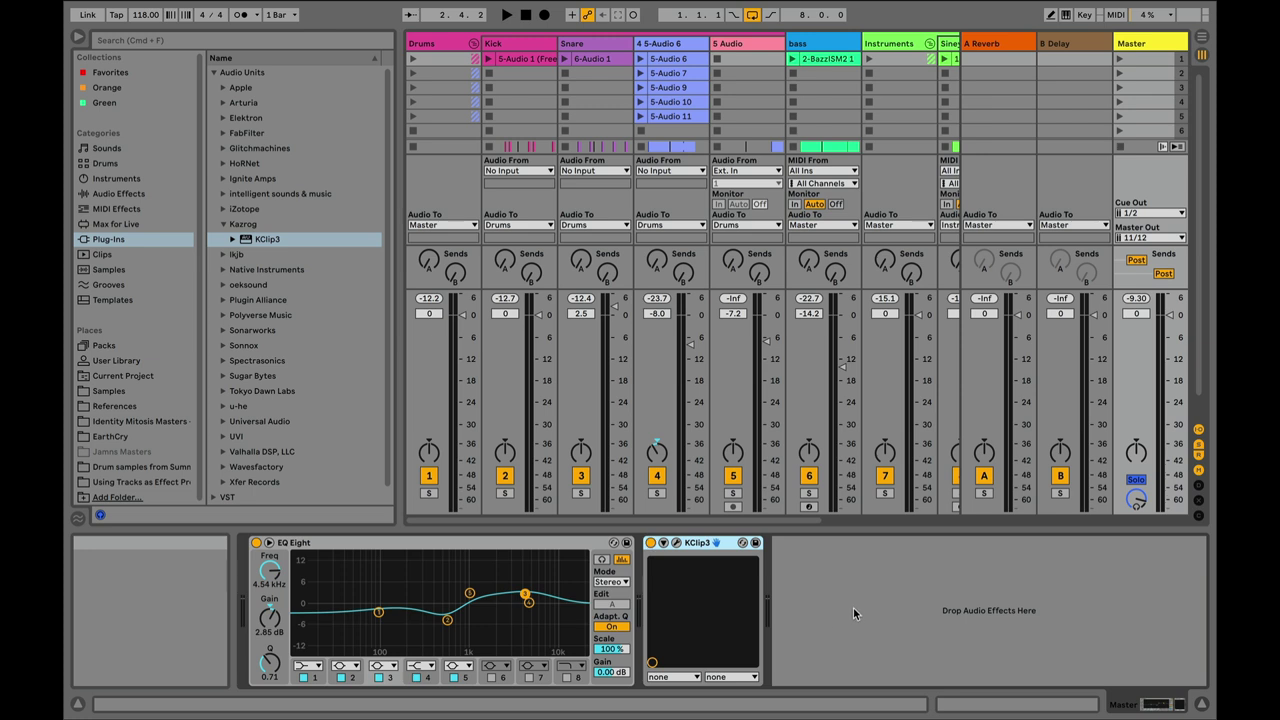
Step: Turn on the 10 Instrument track and select its clip in the Arrangement view
{"action": "left_click_drag", "start_coordinate": [760, 520], "coordinate": [932, 519]}
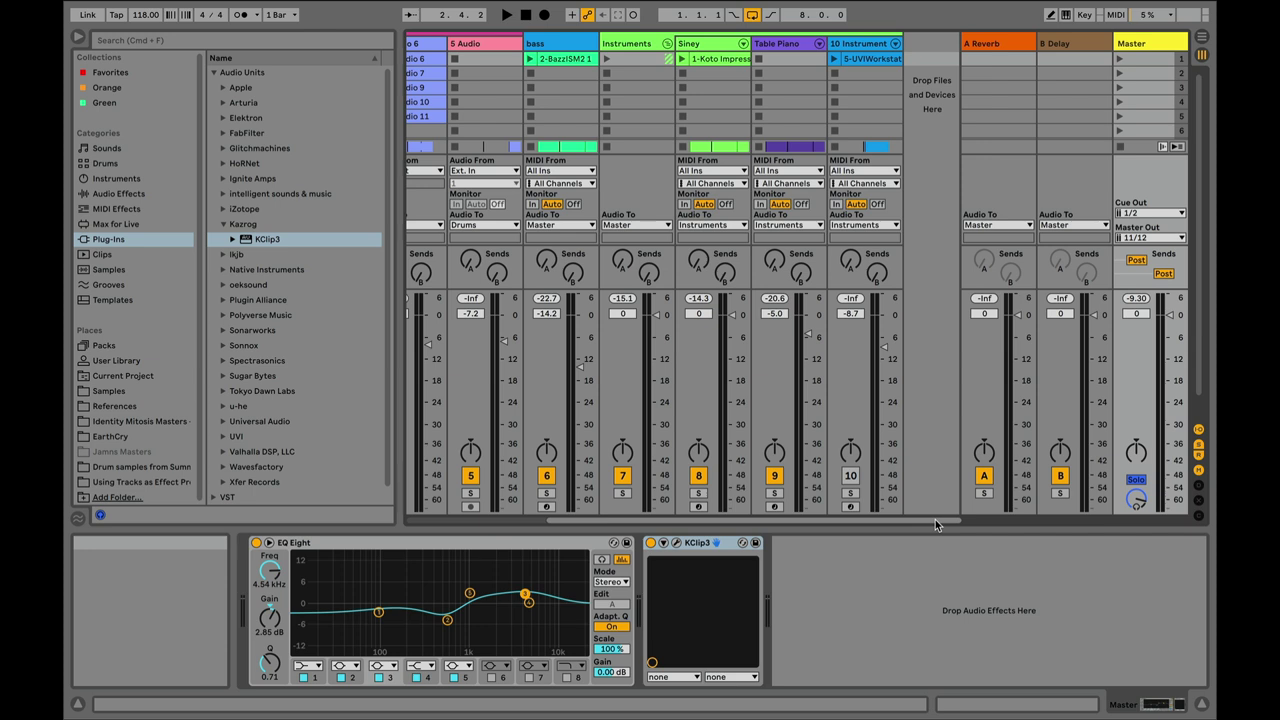
{"action": "left_click", "coordinate": [850, 478]}
{"action": "left_click", "coordinate": [1202, 40]}
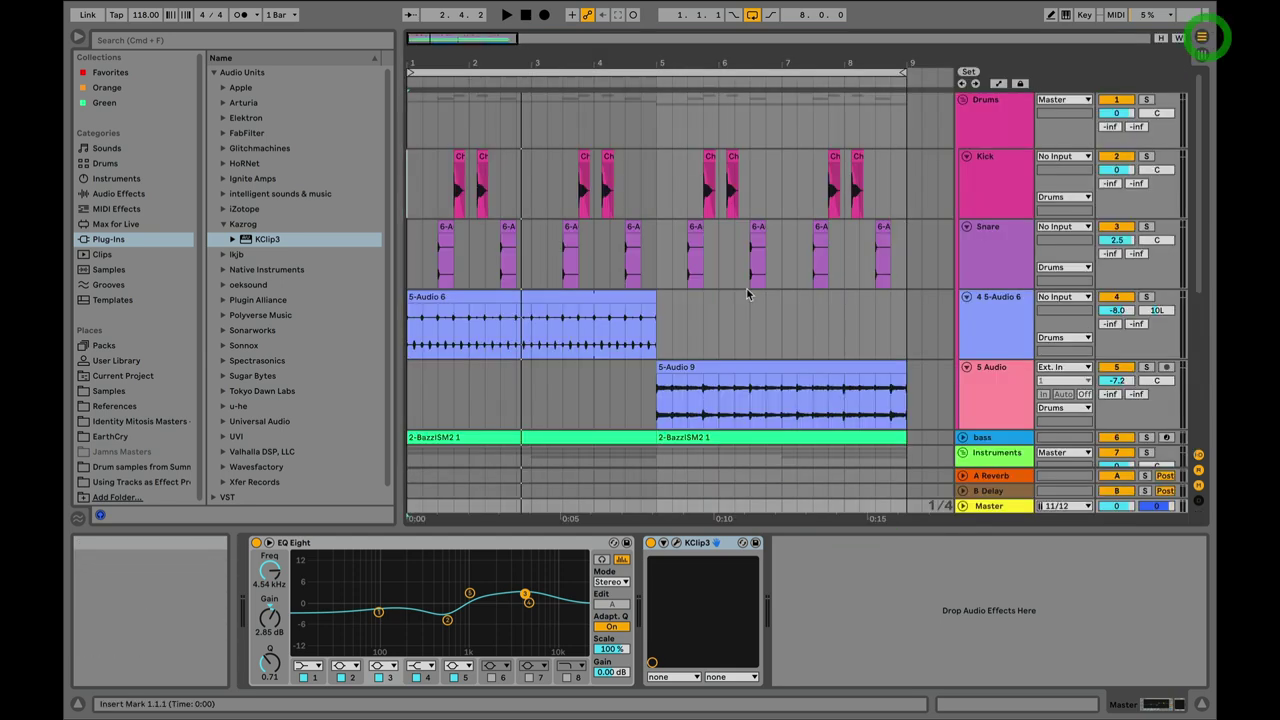
{"action": "scroll", "coordinate": [631, 382], "scroll_direction": "down", "scroll_amount": 3}
{"action": "left_click", "coordinate": [533, 405]}
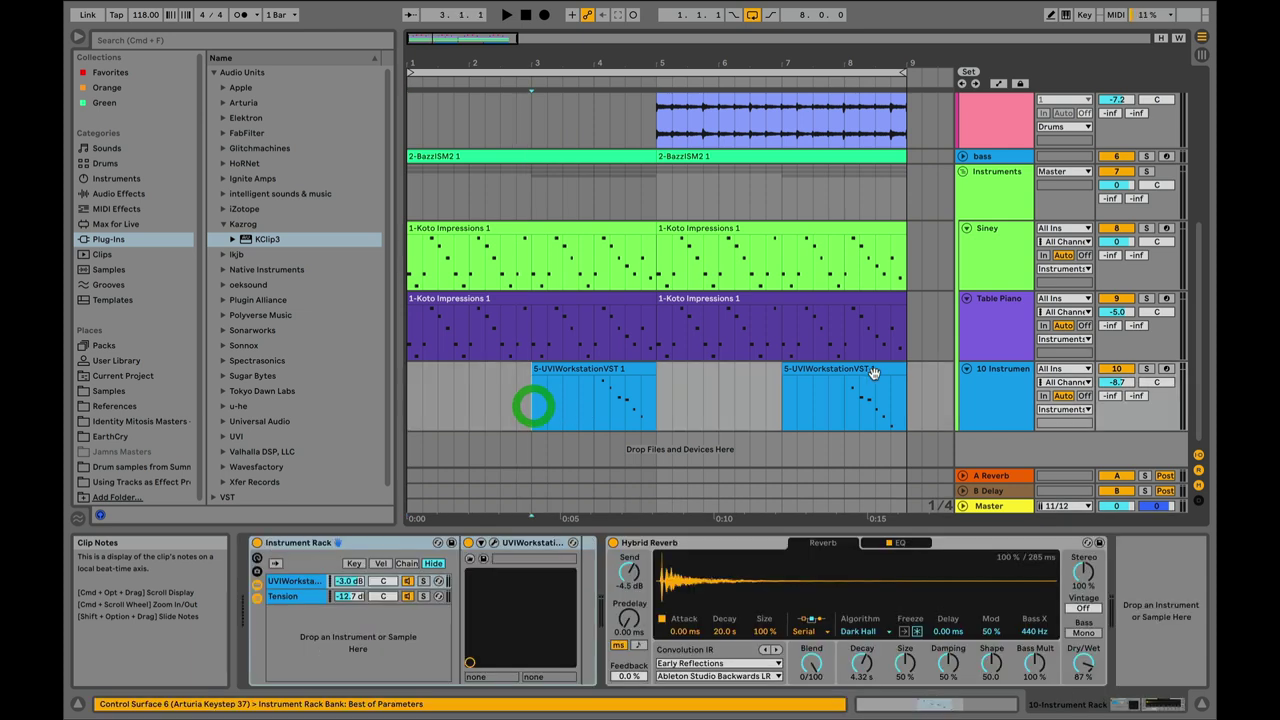
Step: Audition the 10 Instrument clip from bar 4, then play it back from the Session mixer
{"action": "key", "text": "space"}
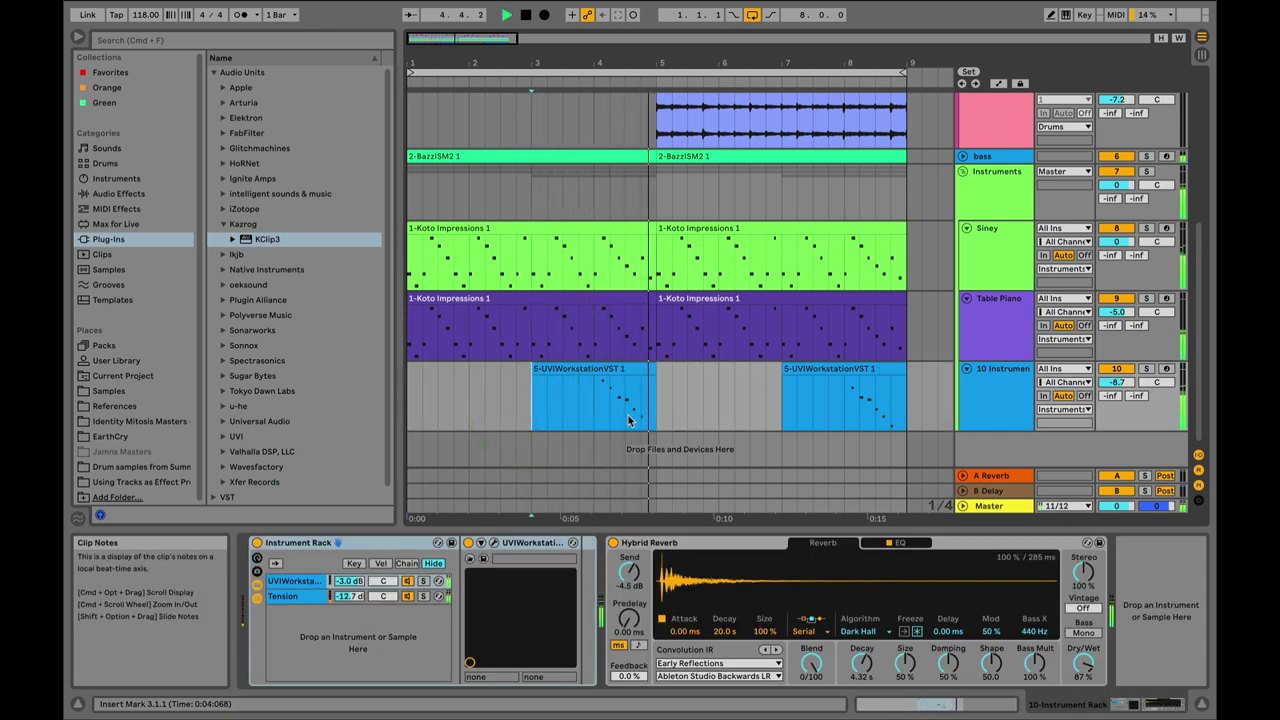
{"action": "key", "text": "space"}
{"action": "left_click", "coordinate": [594, 403]}
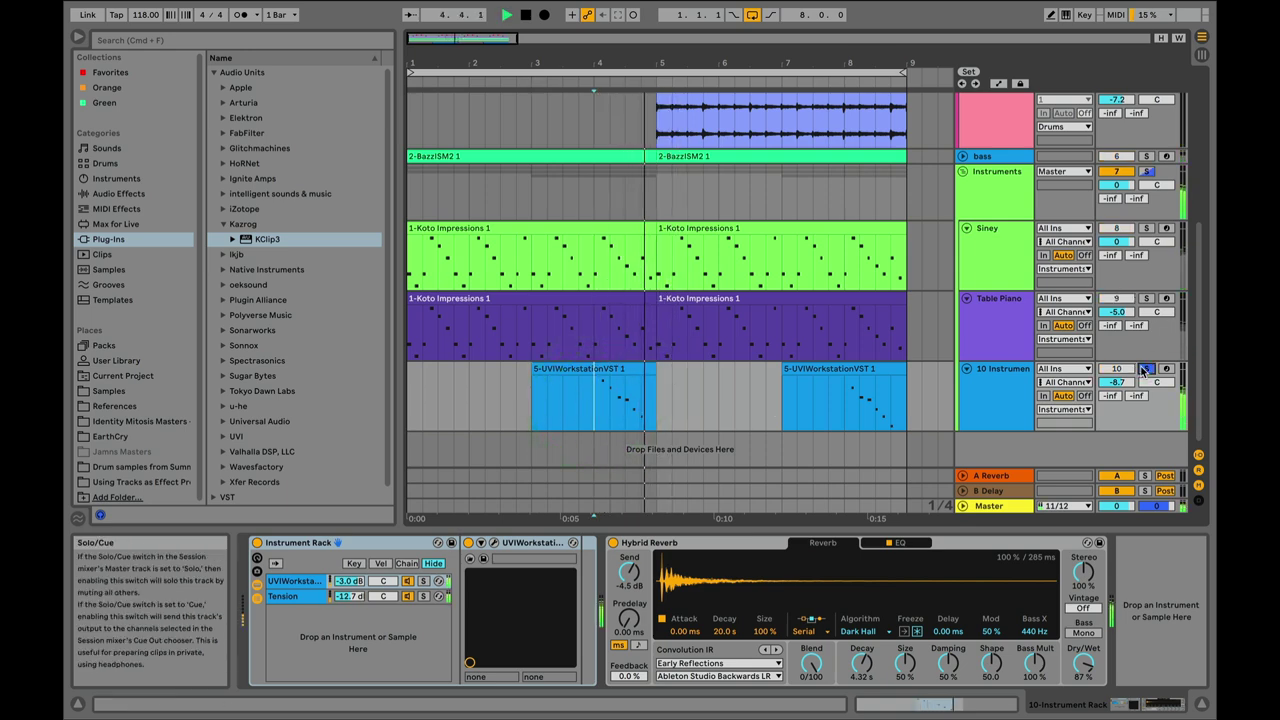
{"action": "left_click", "coordinate": [1202, 54]}
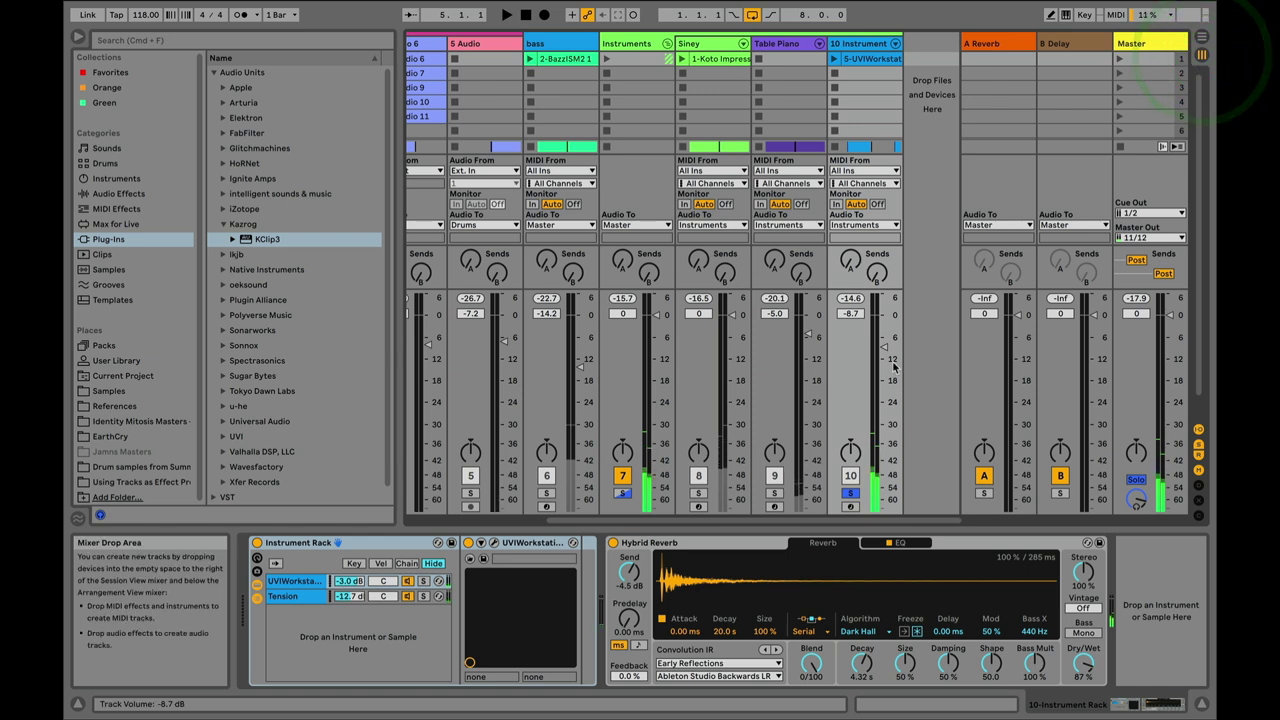
{"action": "key", "text": "space"}
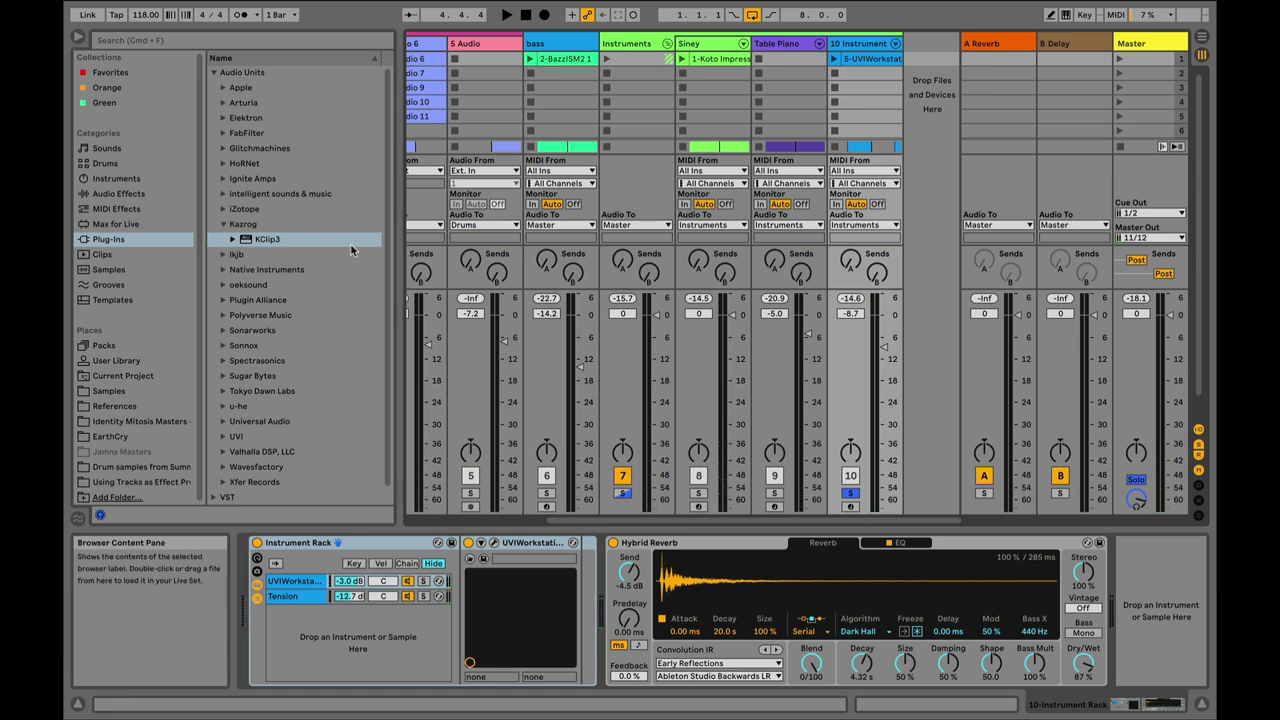
Step: Drop KClip 3 onto the 10 Instrument track and reposition its plugin window
{"action": "left_click_drag", "start_coordinate": [250, 240], "coordinate": [703, 117]}
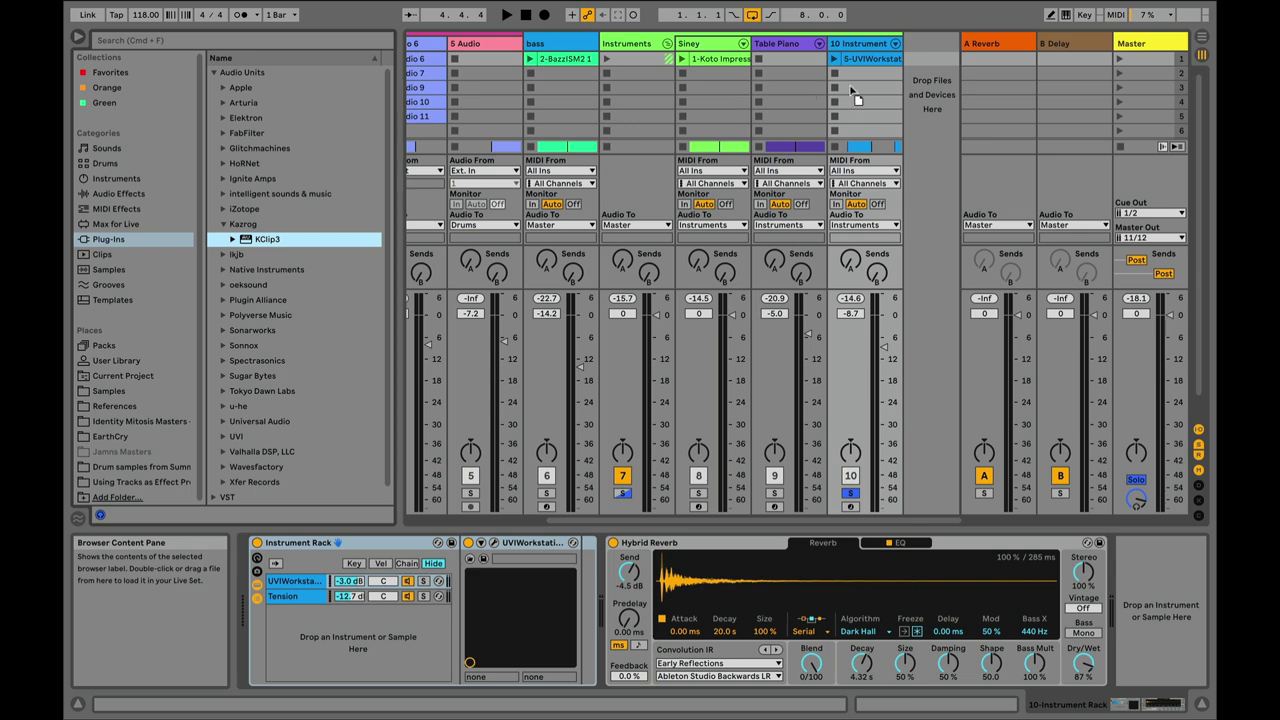
{"action": "left_click_drag", "start_coordinate": [855, 97], "coordinate": [852, 92]}
{"action": "left_click_drag", "start_coordinate": [703, 69], "coordinate": [642, 86]}
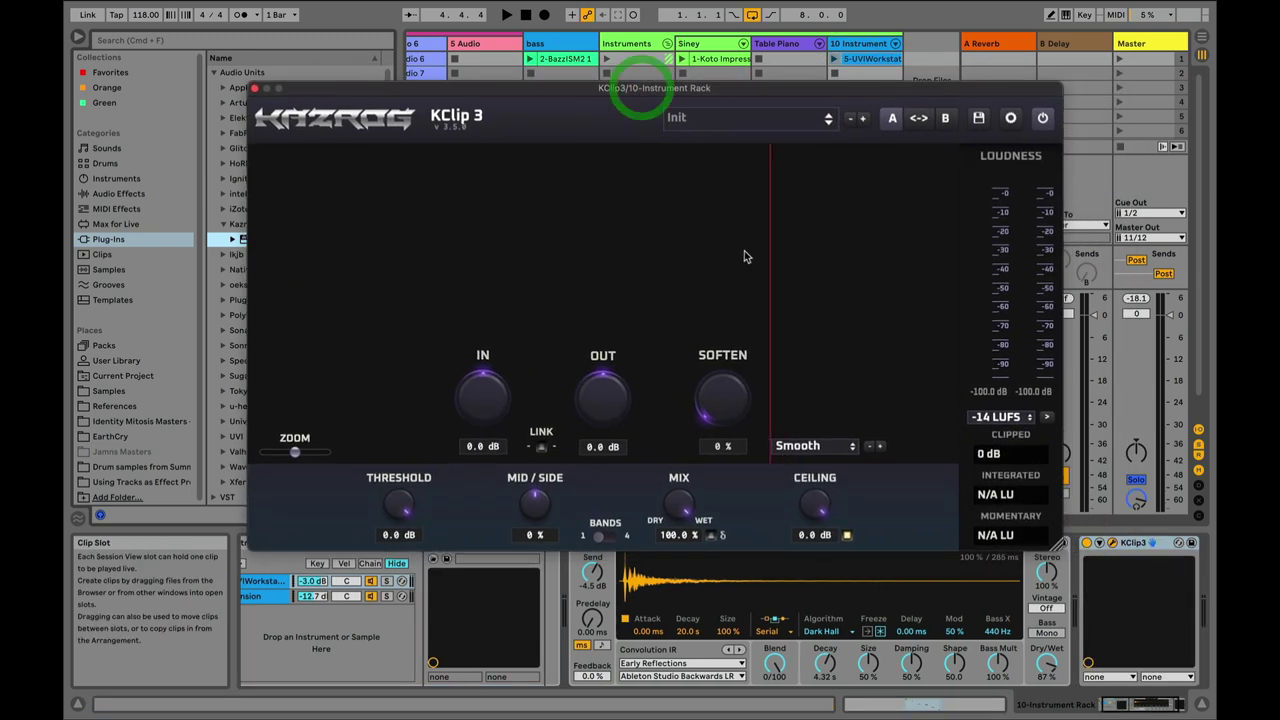
Step: Link KClip 3's gains, set the input to 8.5 dB while playing, and open the clipping-mode list
{"action": "left_click", "coordinate": [540, 450]}
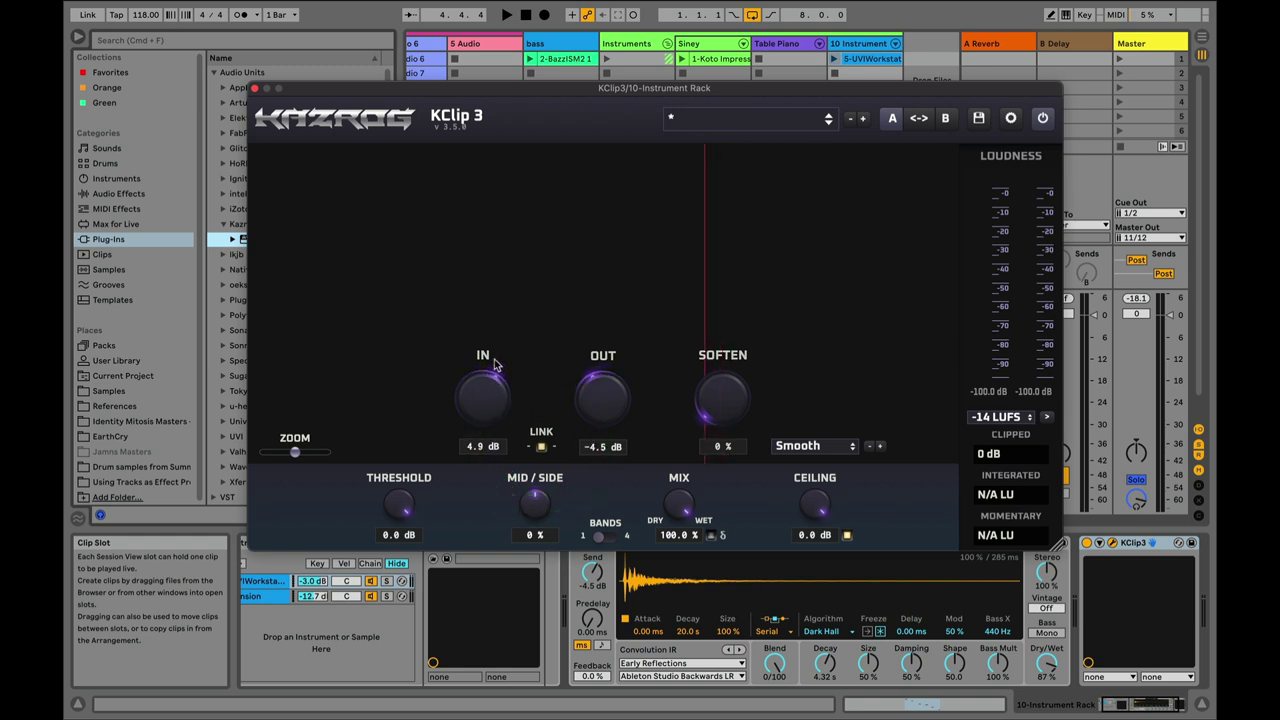
{"action": "key", "text": "space"}
{"action": "left_click_drag", "start_coordinate": [493, 363], "coordinate": [484, 330]}
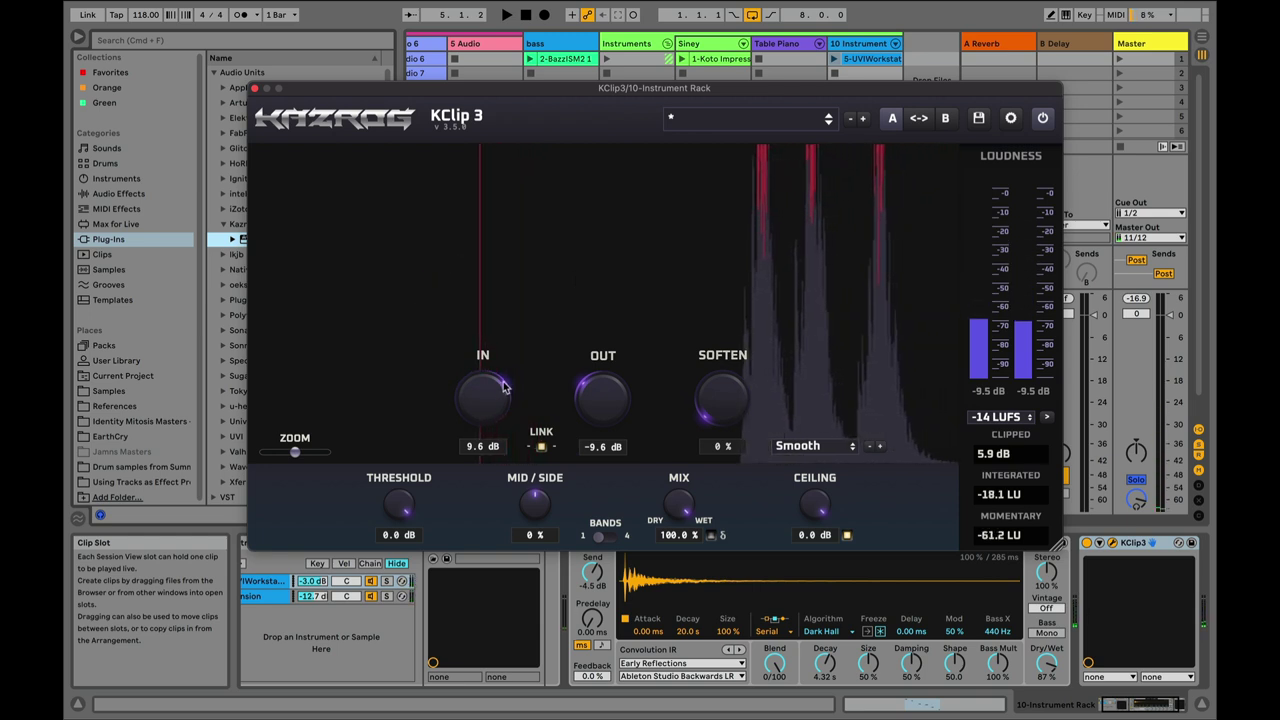
{"action": "left_click_drag", "start_coordinate": [504, 387], "coordinate": [504, 398]}
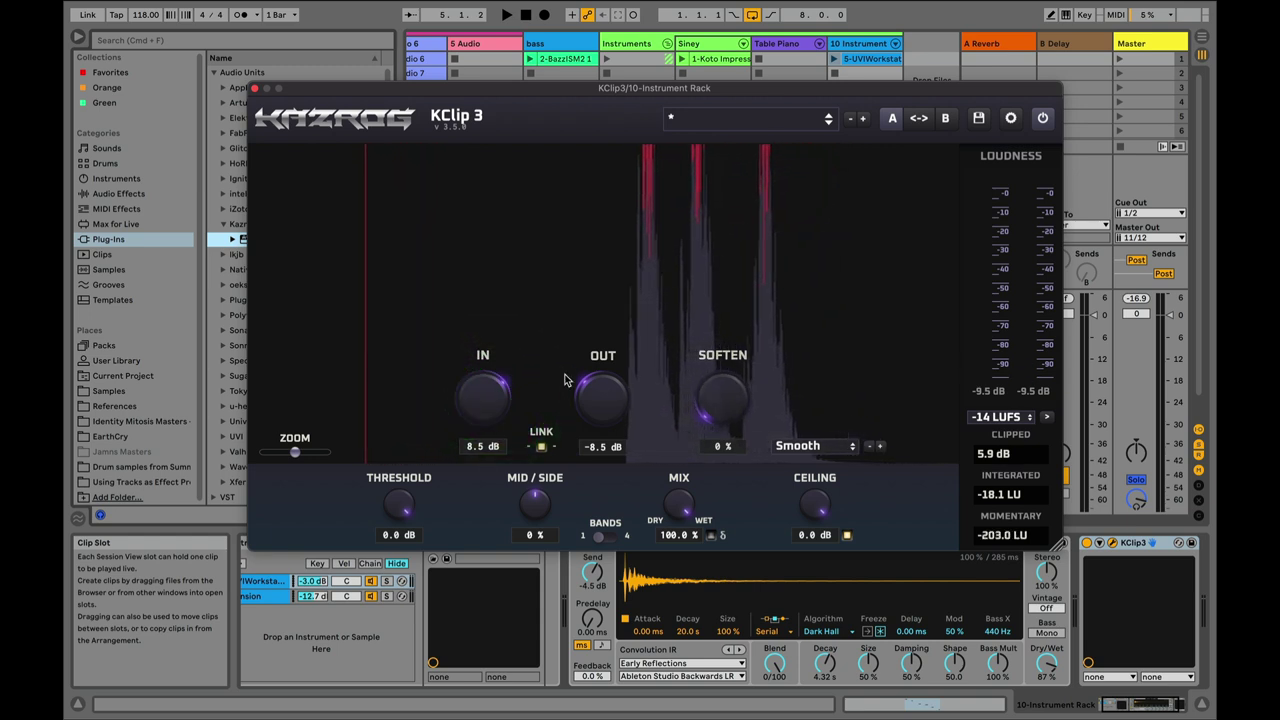
{"action": "left_click", "coordinate": [812, 446]}
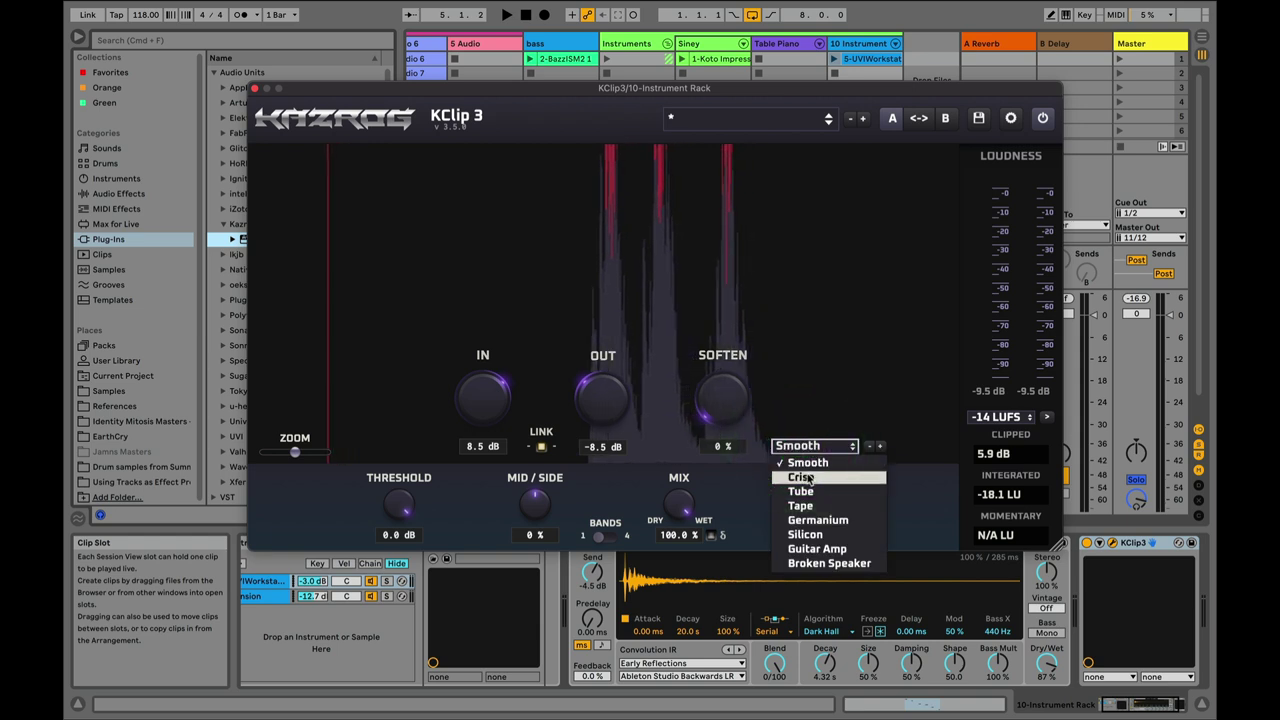
Step: Choose Crisp mode and raise the clipper input to 9.0 dB with linked output at −9.0 dB
{"action": "left_click", "coordinate": [806, 477]}
{"action": "key", "text": "space"}
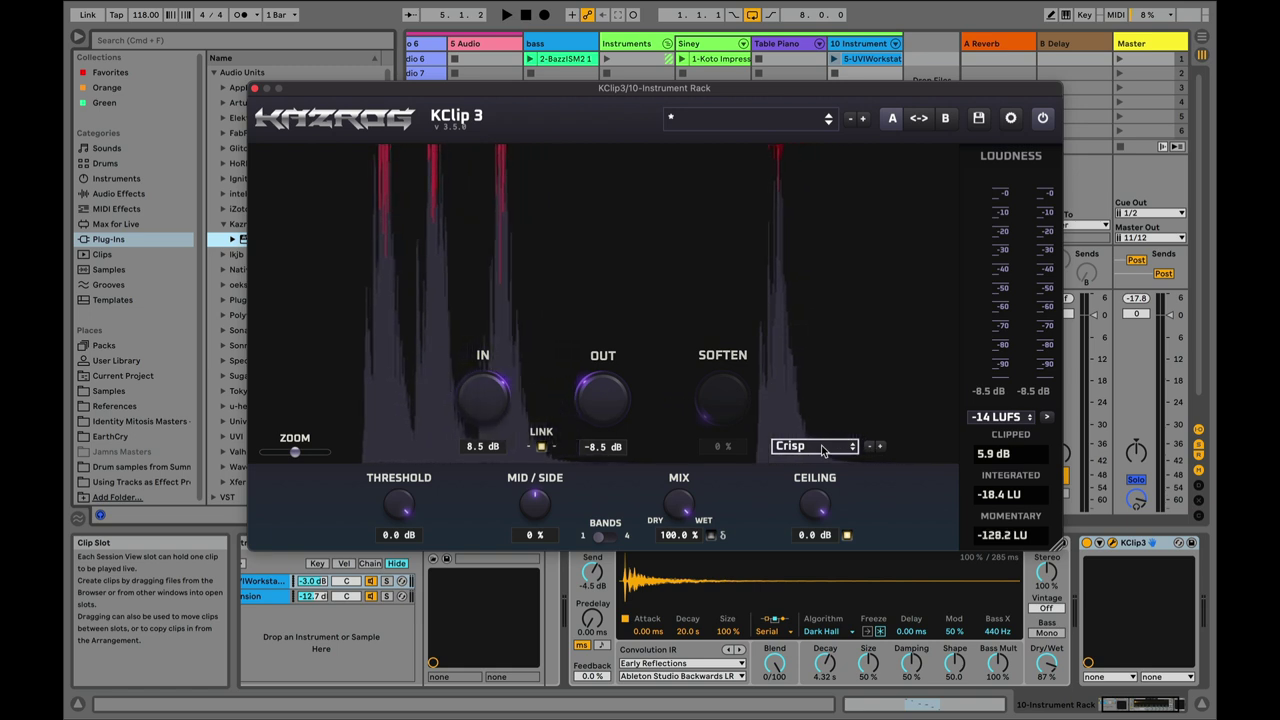
{"action": "left_click_drag", "start_coordinate": [483, 395], "coordinate": [505, 390]}
{"action": "left_click", "coordinate": [505, 390]}
{"action": "key", "text": "space"}
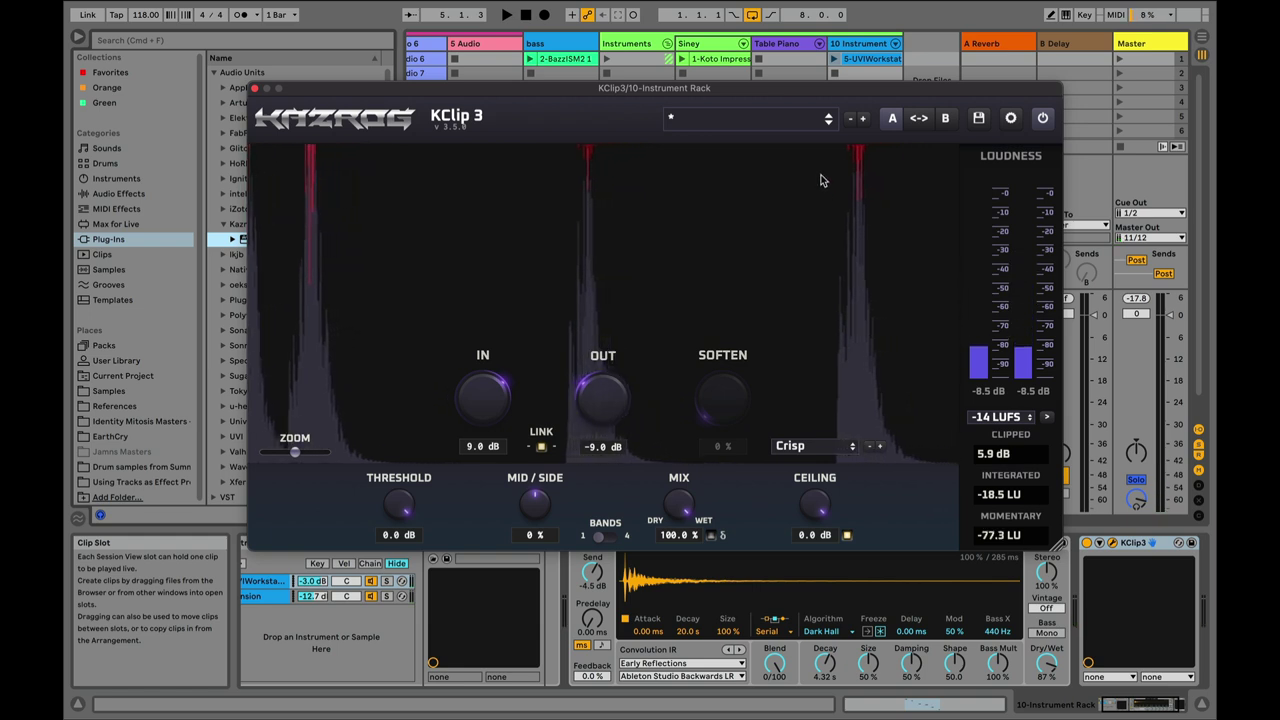
Step: Close the KClip 3 window, compare it bypassed during playback, then cut it from the chain
{"action": "left_click", "coordinate": [255, 88]}
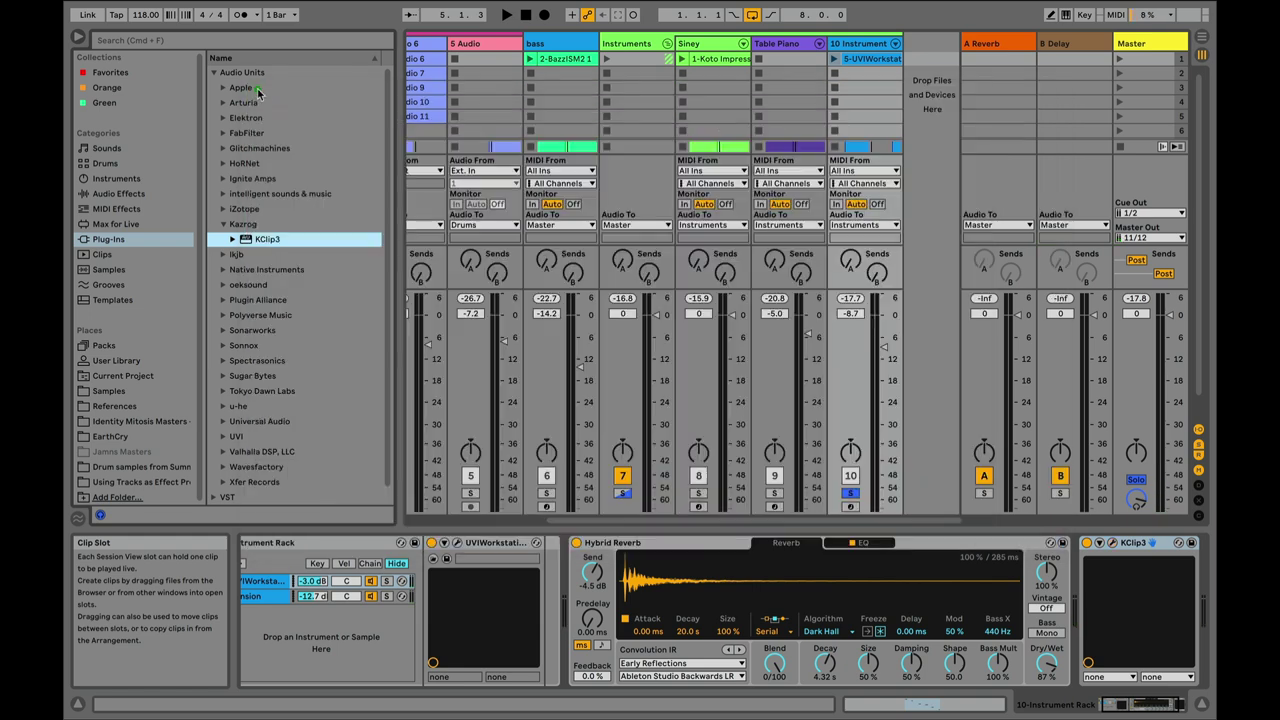
{"action": "key", "text": "space"}
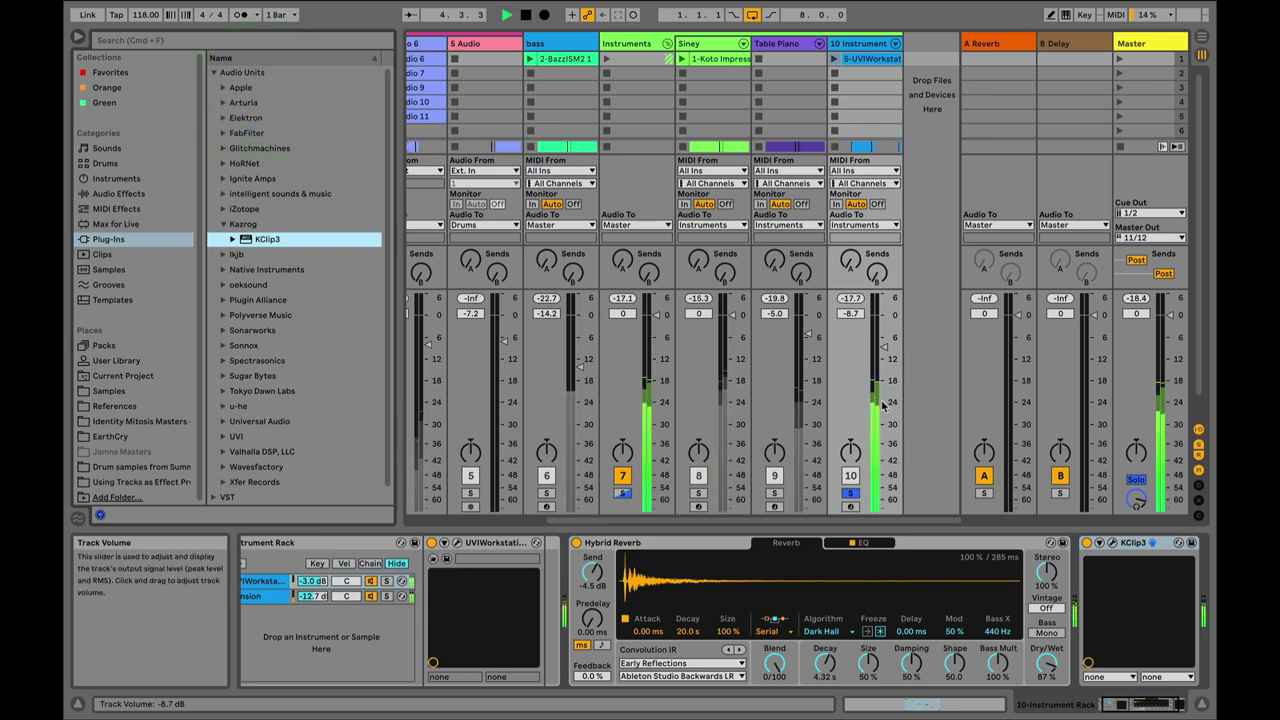
{"action": "left_click", "coordinate": [1087, 542]}
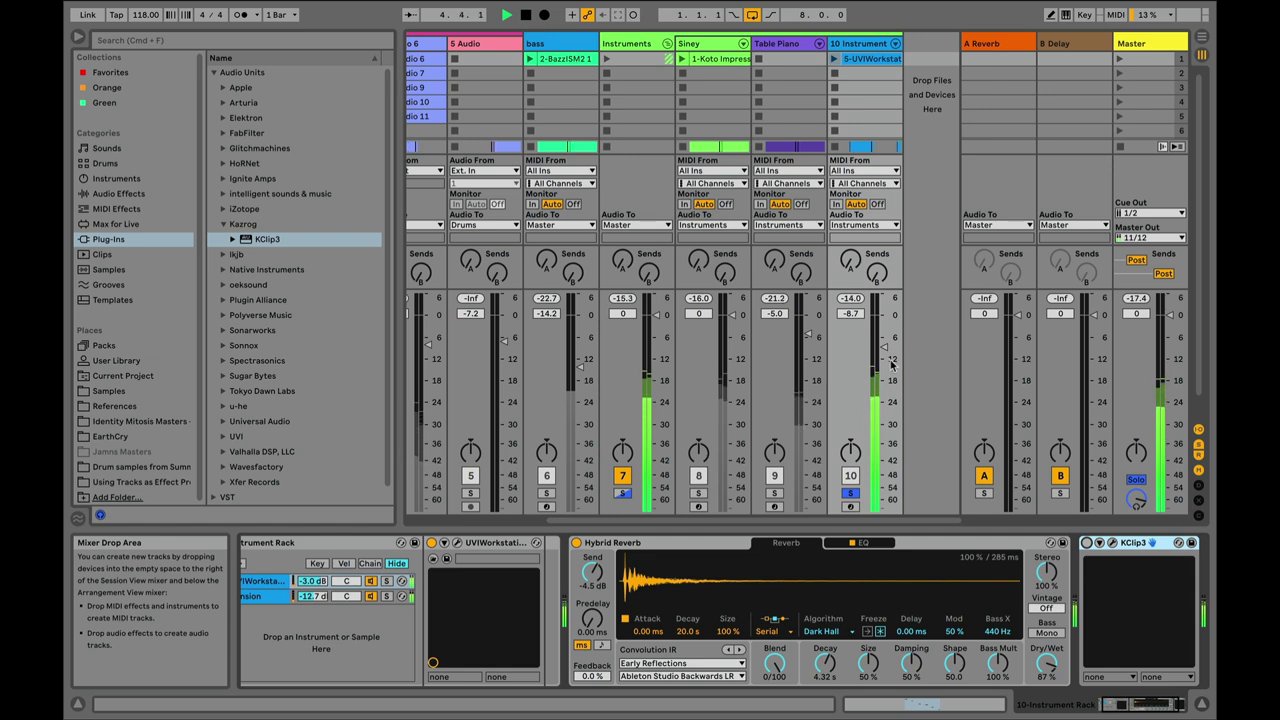
{"action": "right_click", "coordinate": [1085, 542]}
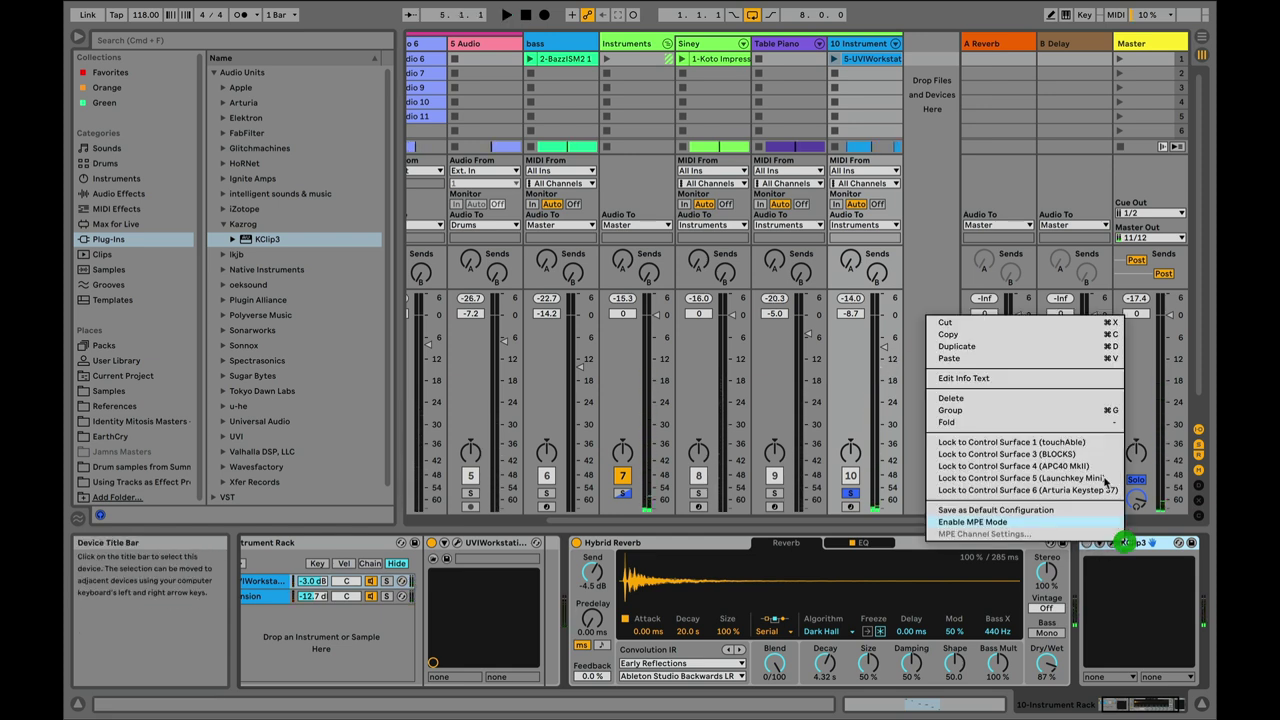
{"action": "left_click", "coordinate": [992, 320]}
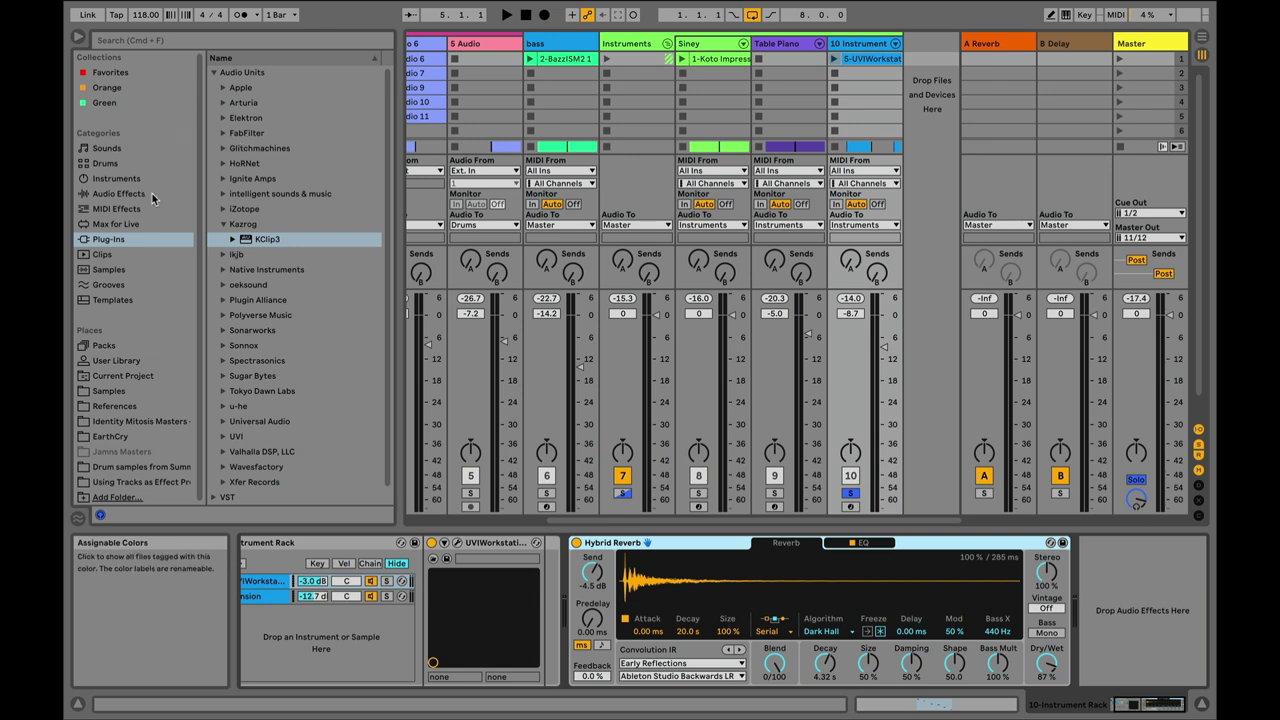
Step: From Audio Effects > Dynamics, drag Glue Compressor in after Hybrid Reverb on 10 Instrument
{"action": "left_click", "coordinate": [118, 193]}
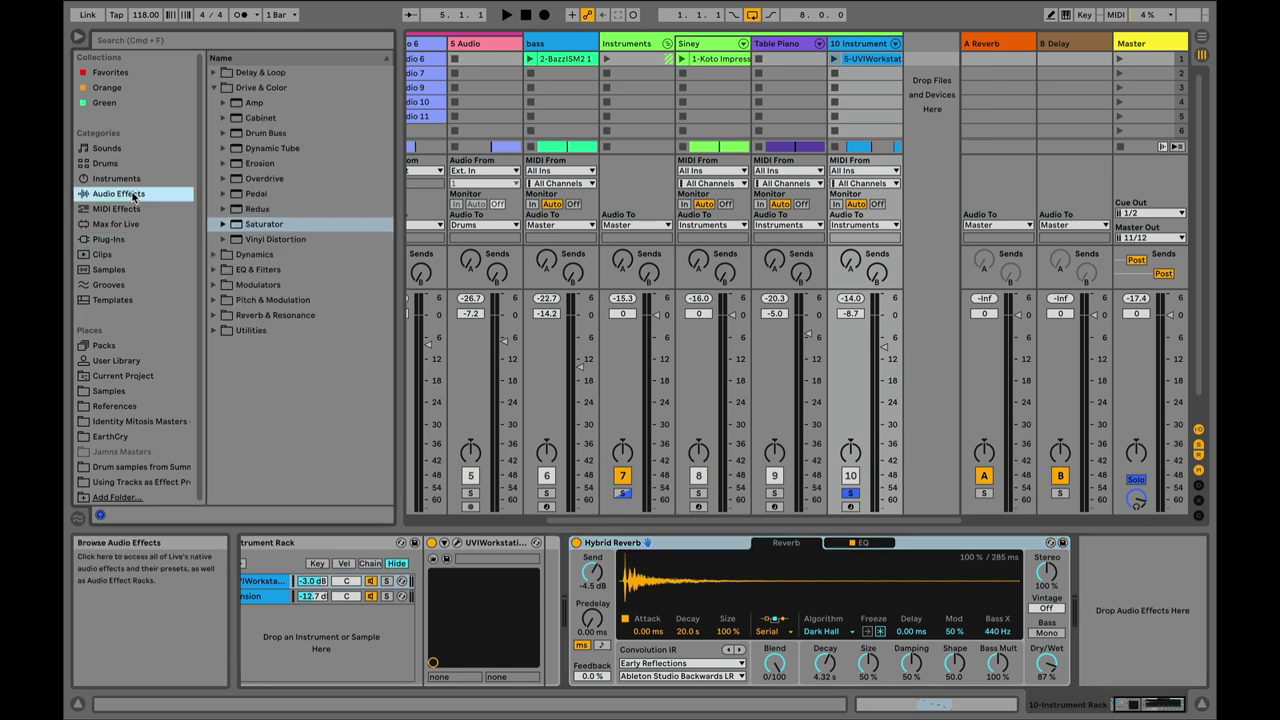
{"action": "left_click", "coordinate": [213, 89]}
{"action": "left_click", "coordinate": [213, 102]}
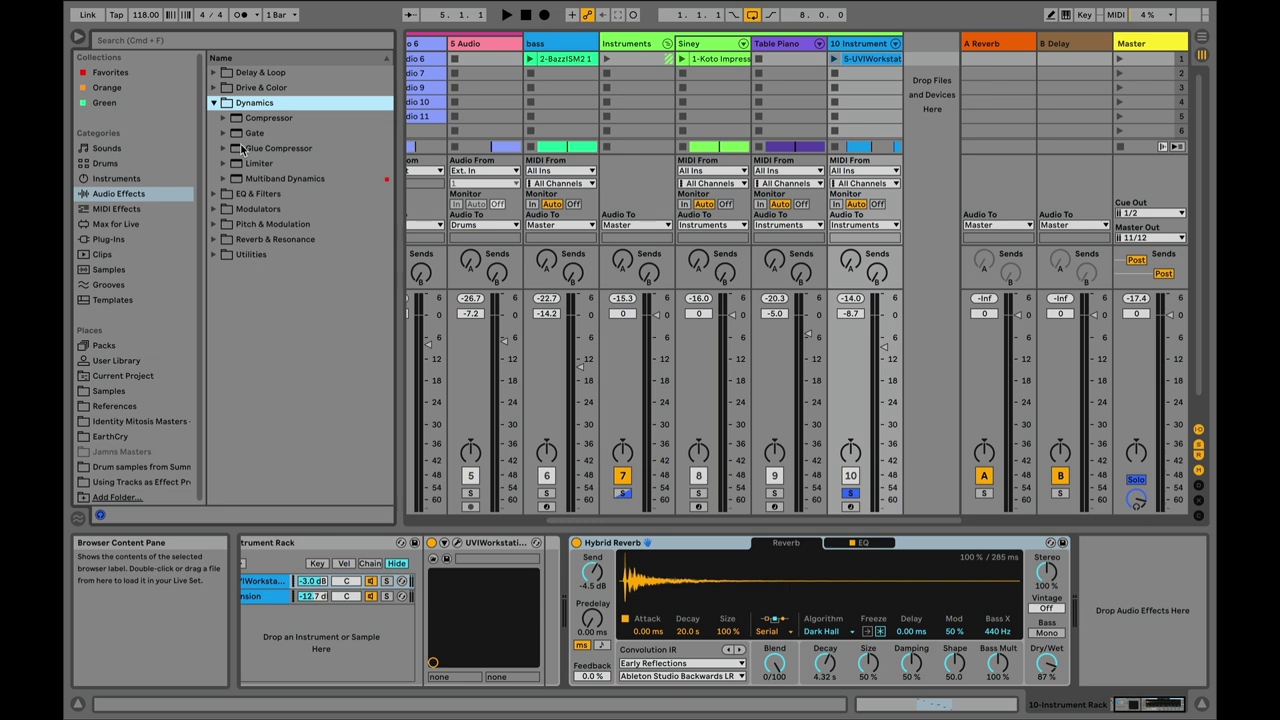
{"action": "left_click_drag", "start_coordinate": [257, 148], "coordinate": [1110, 600]}
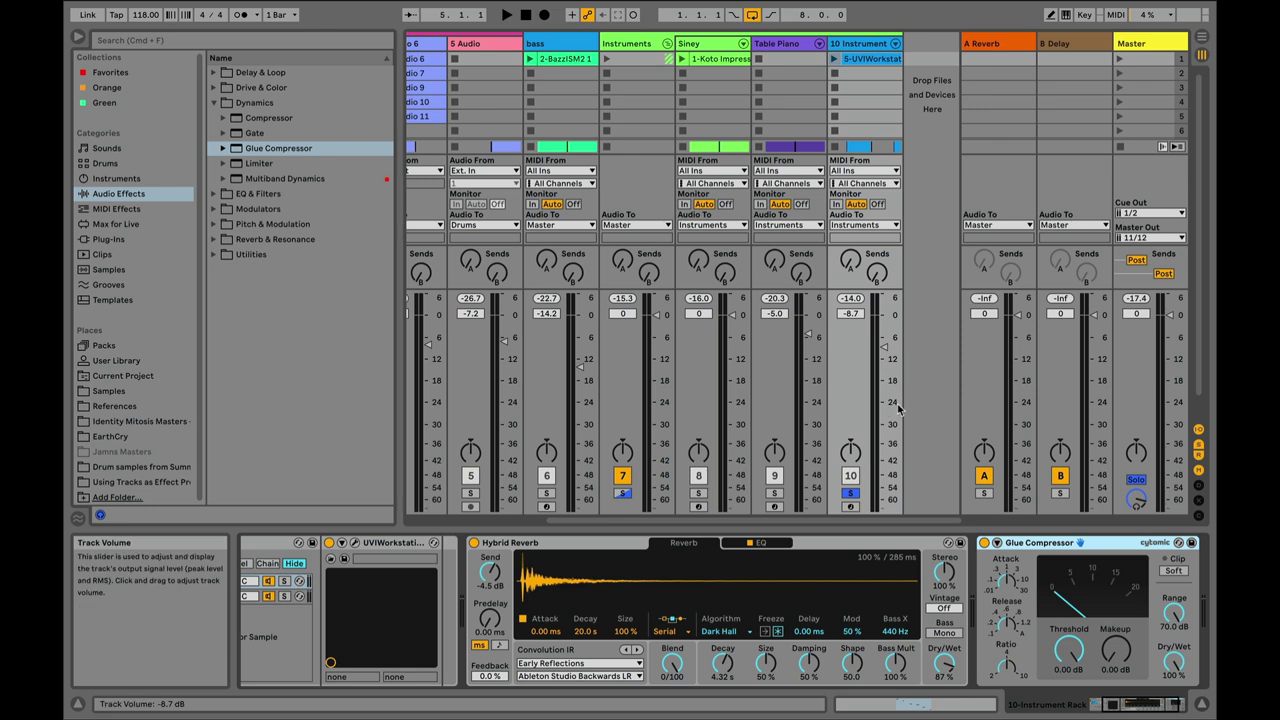
Step: While auditioning, lower the Glue Compressor threshold to −11.7 dB and add 3.17 dB makeup gain
{"action": "key", "text": "space"}
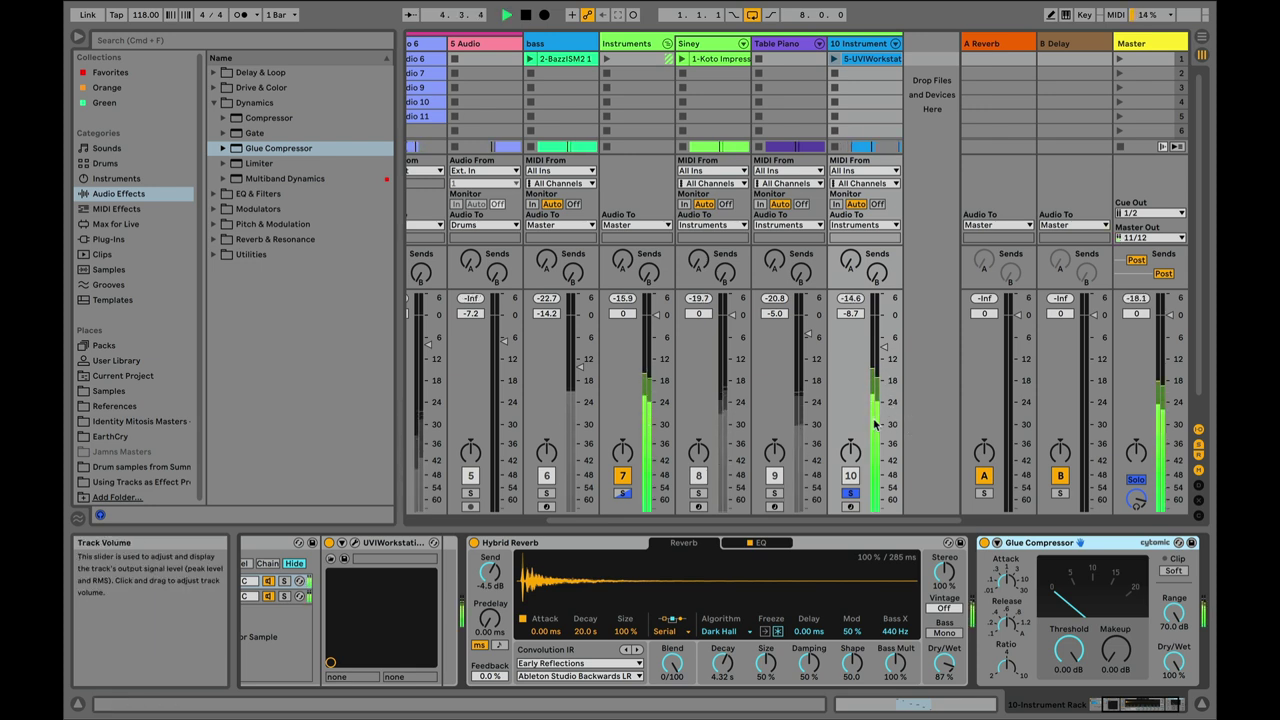
{"action": "key", "text": "space"}
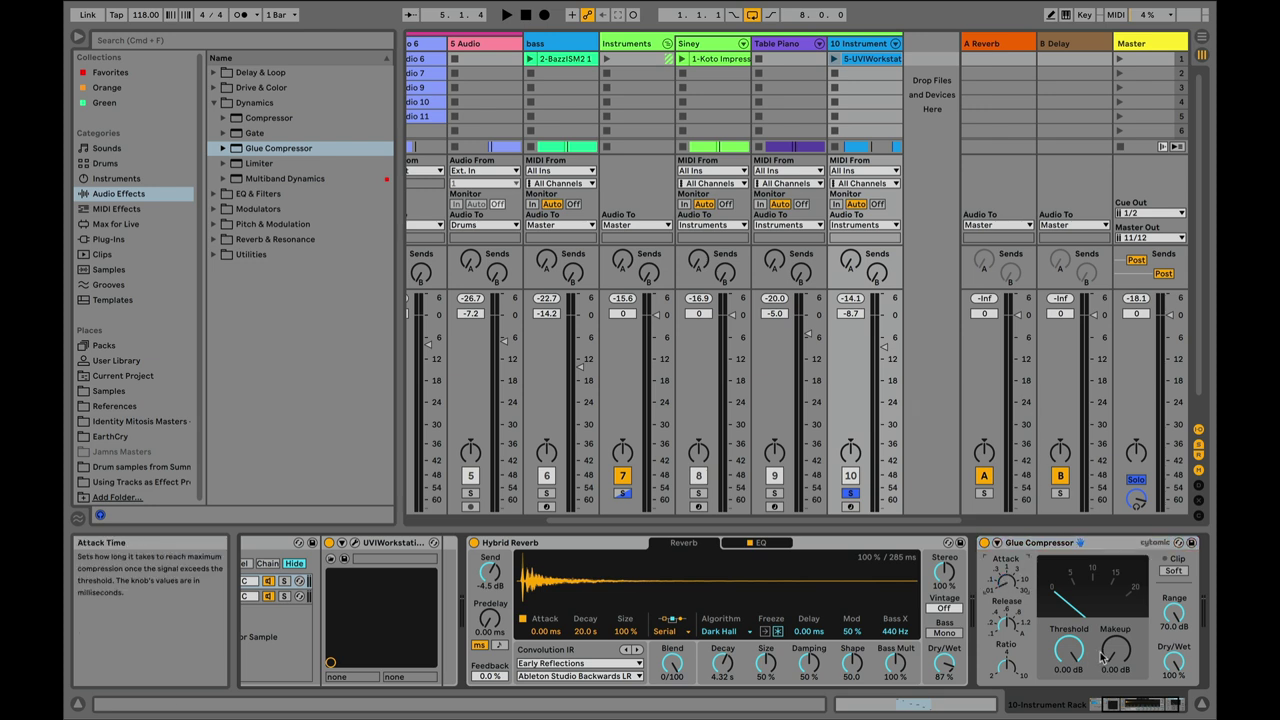
{"action": "key", "text": "space"}
{"action": "left_click_drag", "start_coordinate": [1069, 652], "coordinate": [1069, 689]}
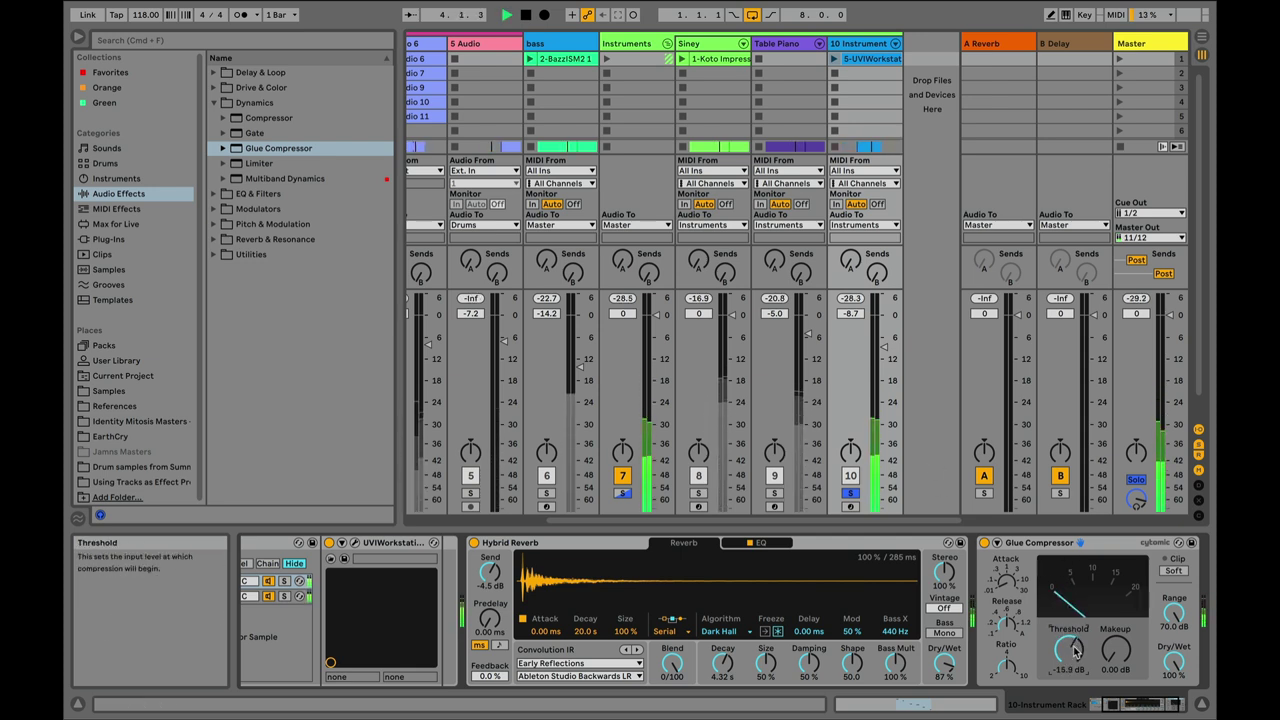
{"action": "left_click_drag", "start_coordinate": [1077, 648], "coordinate": [1077, 638]}
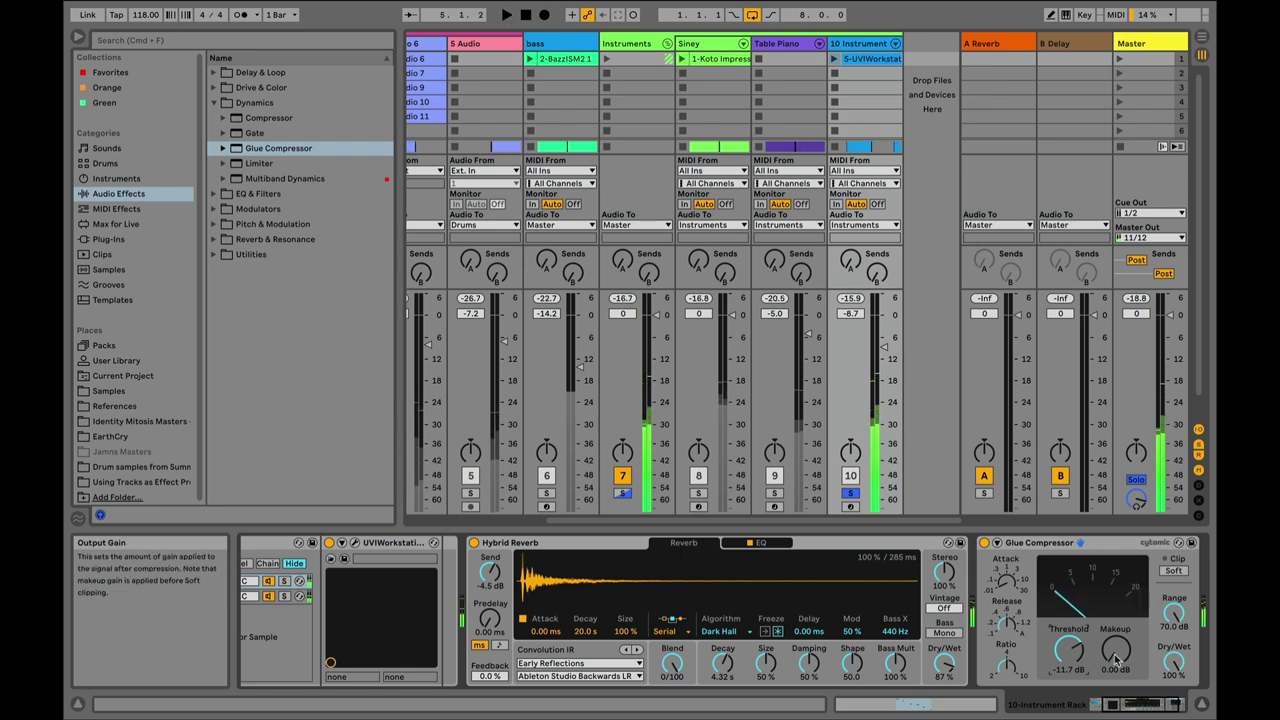
{"action": "left_click_drag", "start_coordinate": [1116, 650], "coordinate": [1116, 645]}
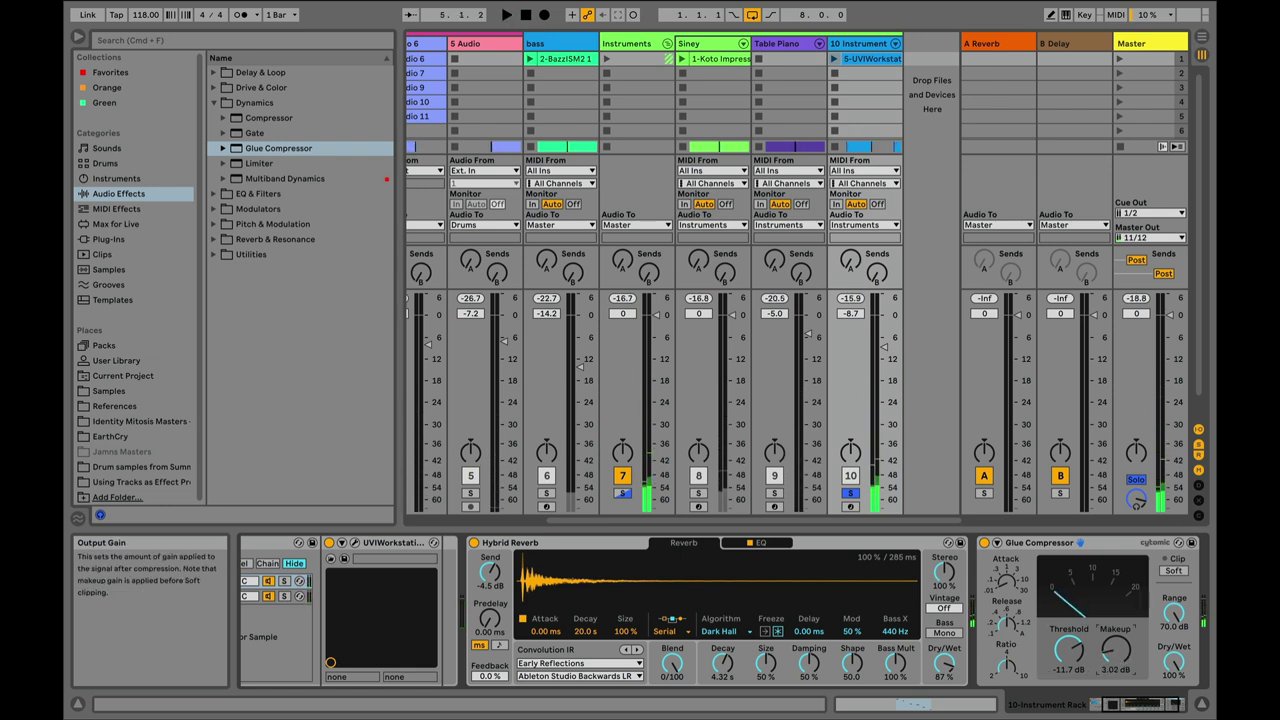
{"action": "key", "text": "space"}
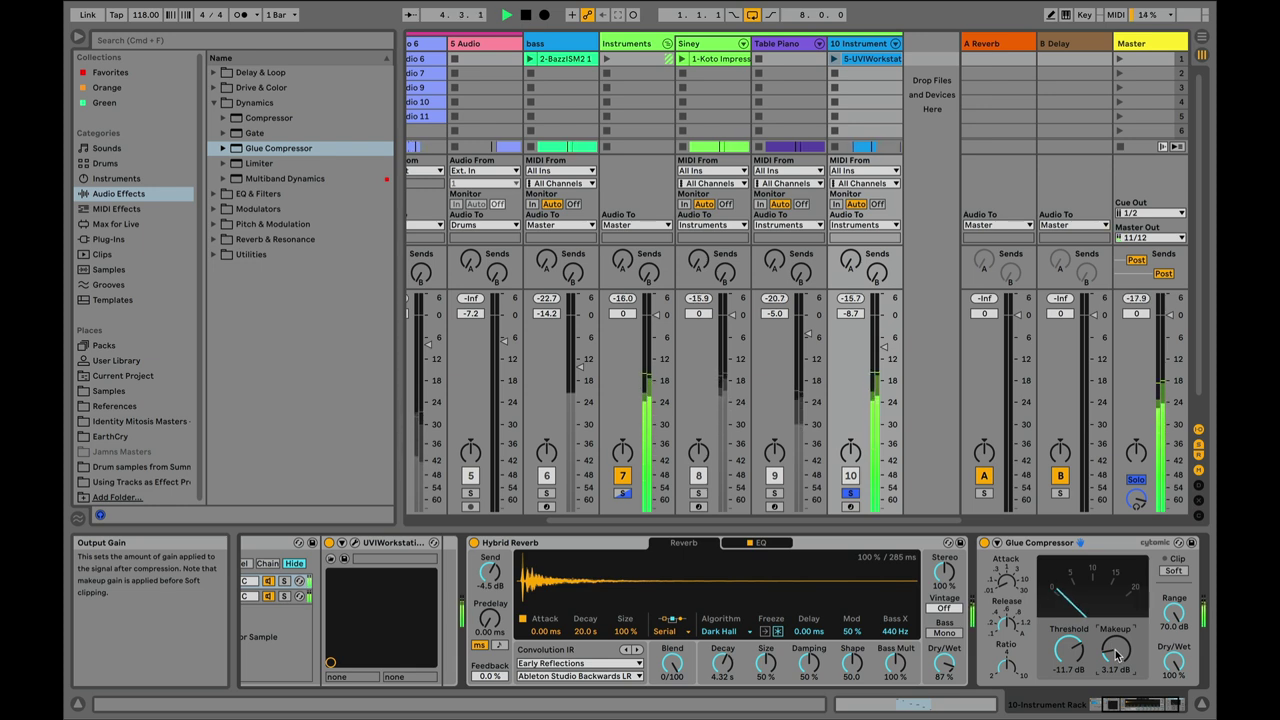
{"action": "key", "text": "space"}
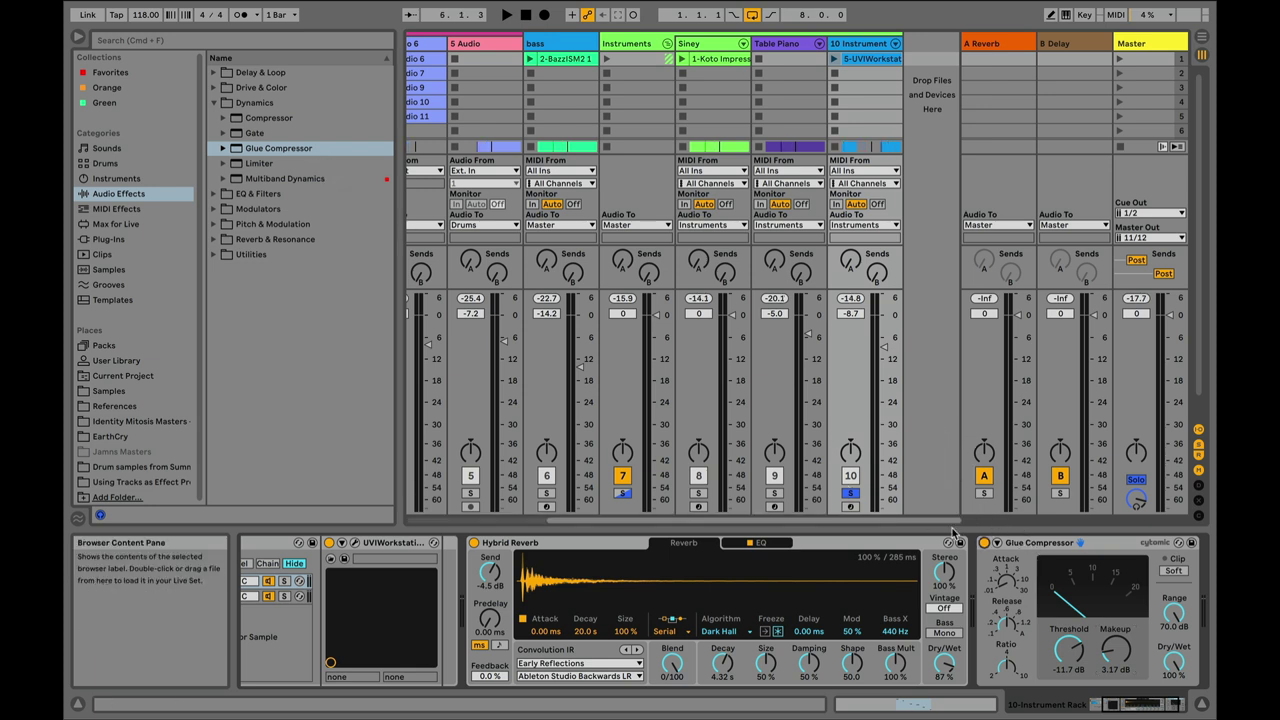
Step: Load Kazrog KClip3 after the Glue Compressor, switch it to Crisp mode and link its gains
{"action": "left_click", "coordinate": [130, 240]}
{"action": "left_click_drag", "start_coordinate": [242, 243], "coordinate": [1170, 575]}
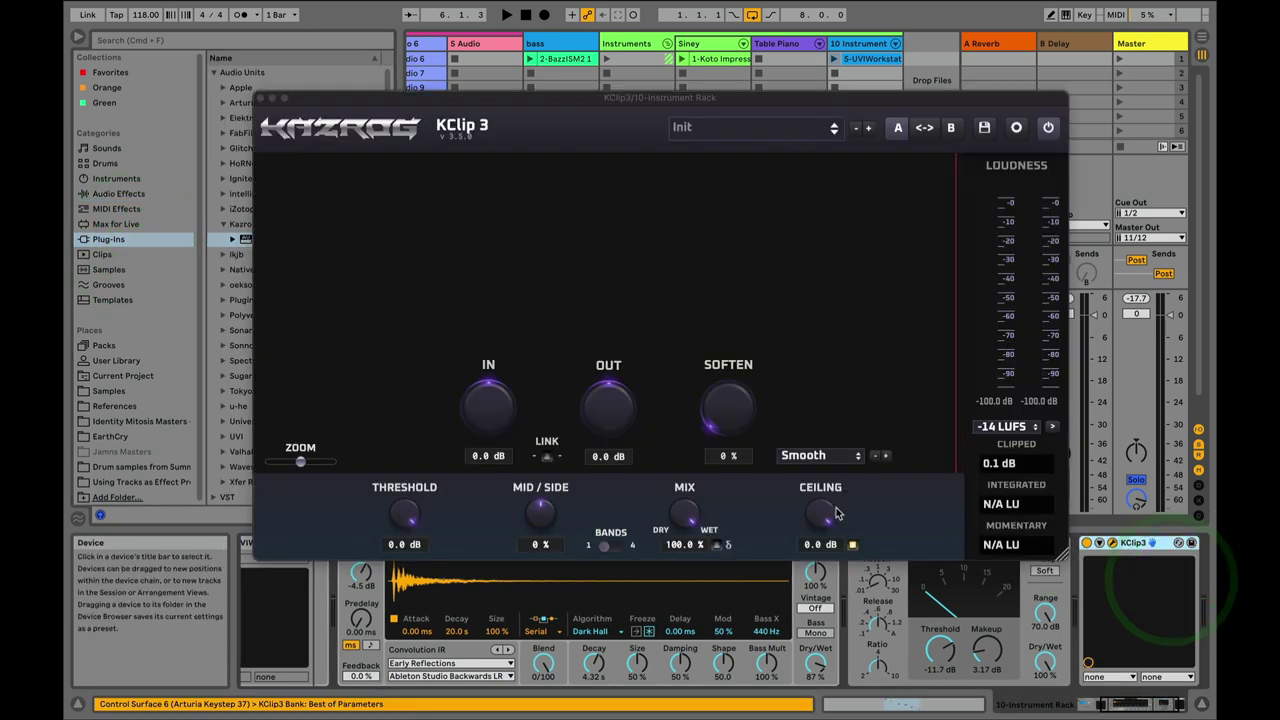
{"action": "left_click", "coordinate": [816, 455]}
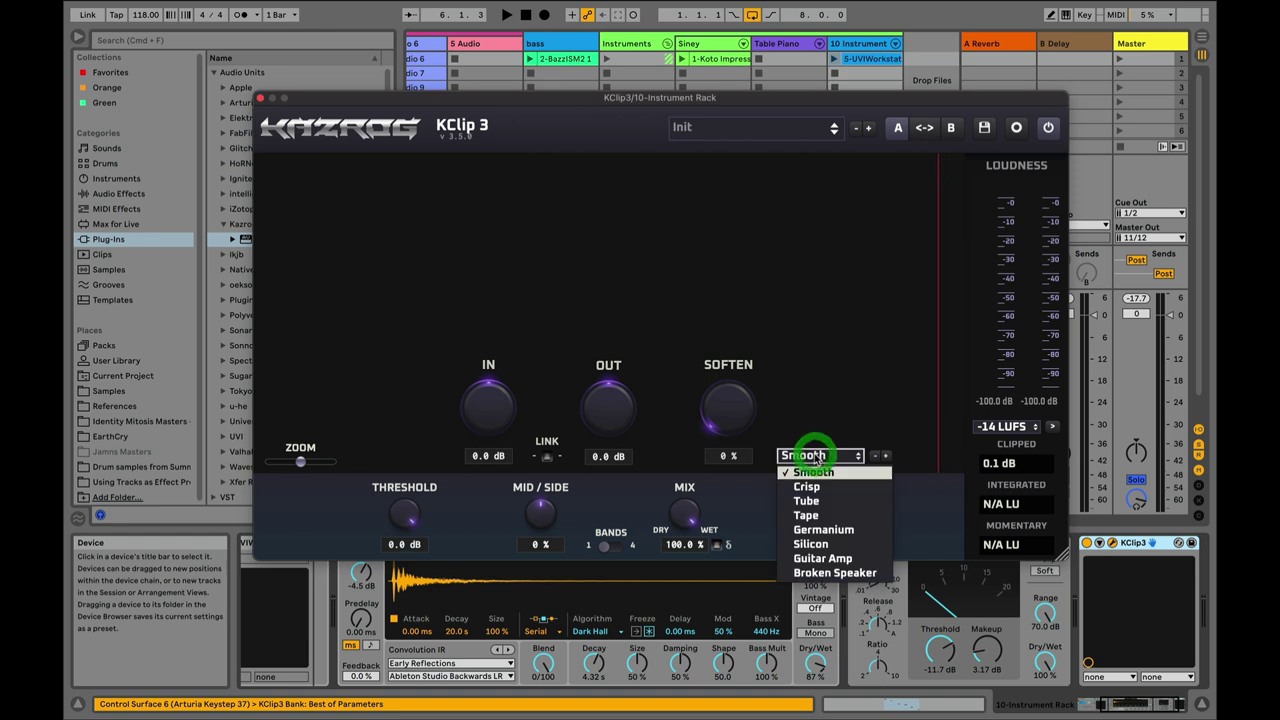
{"action": "left_click", "coordinate": [820, 486]}
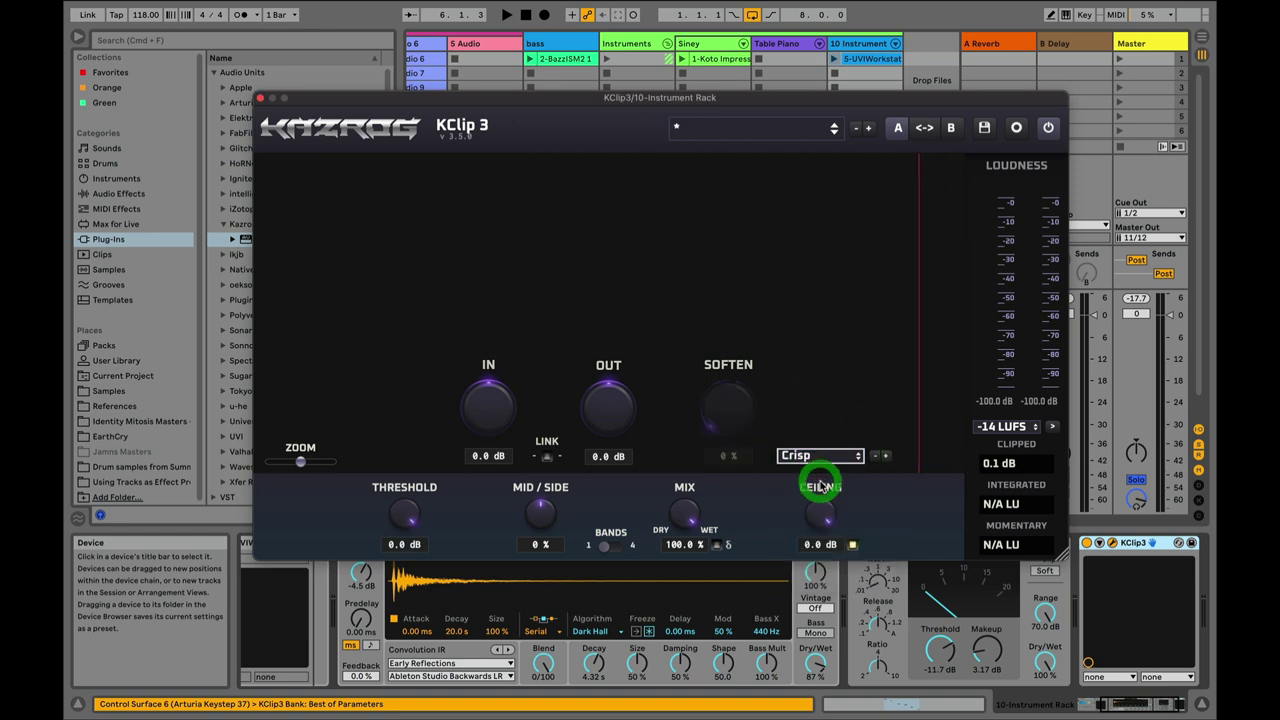
{"action": "left_click", "coordinate": [546, 456]}
Step: Dial the KClip 3 input to 8.0 dB (output −8.0 dB) while auditioning, then close its window
{"action": "scroll", "coordinate": [478, 412], "scroll_direction": "up", "scroll_amount": 1}
{"action": "left_click_drag", "start_coordinate": [478, 412], "coordinate": [478, 356]}
{"action": "key", "text": "space"}
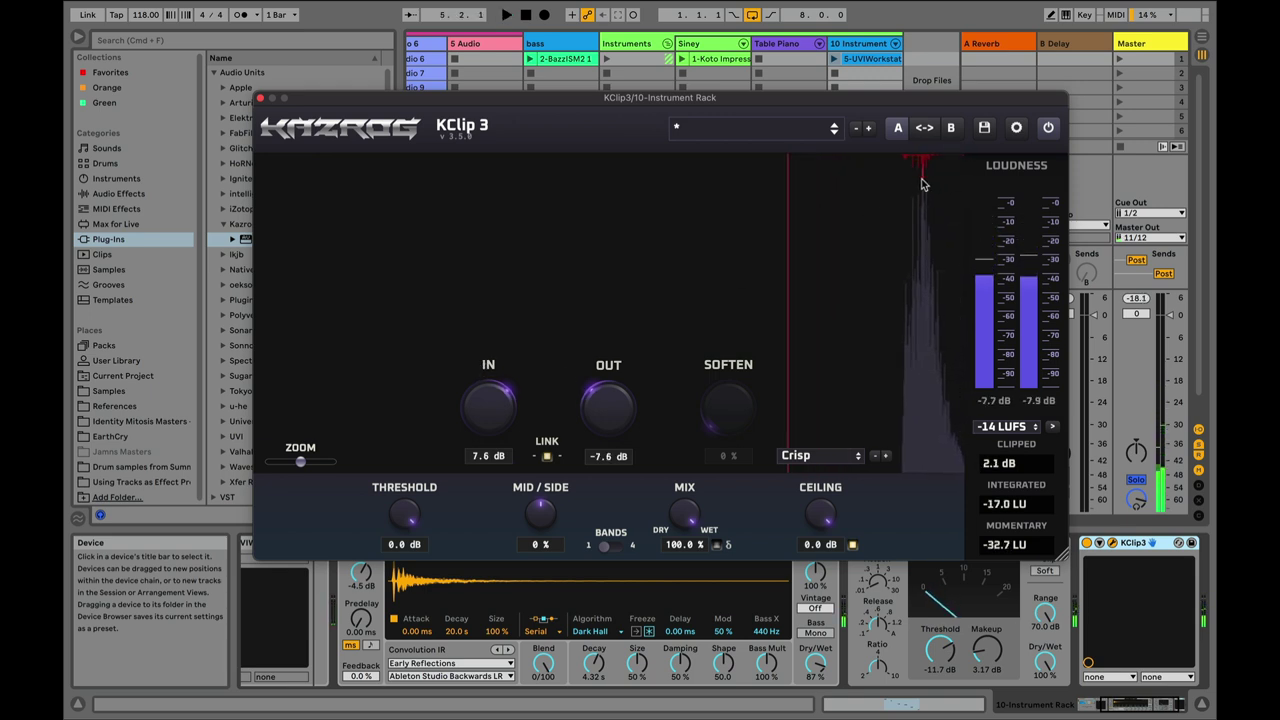
{"action": "key", "text": "space"}
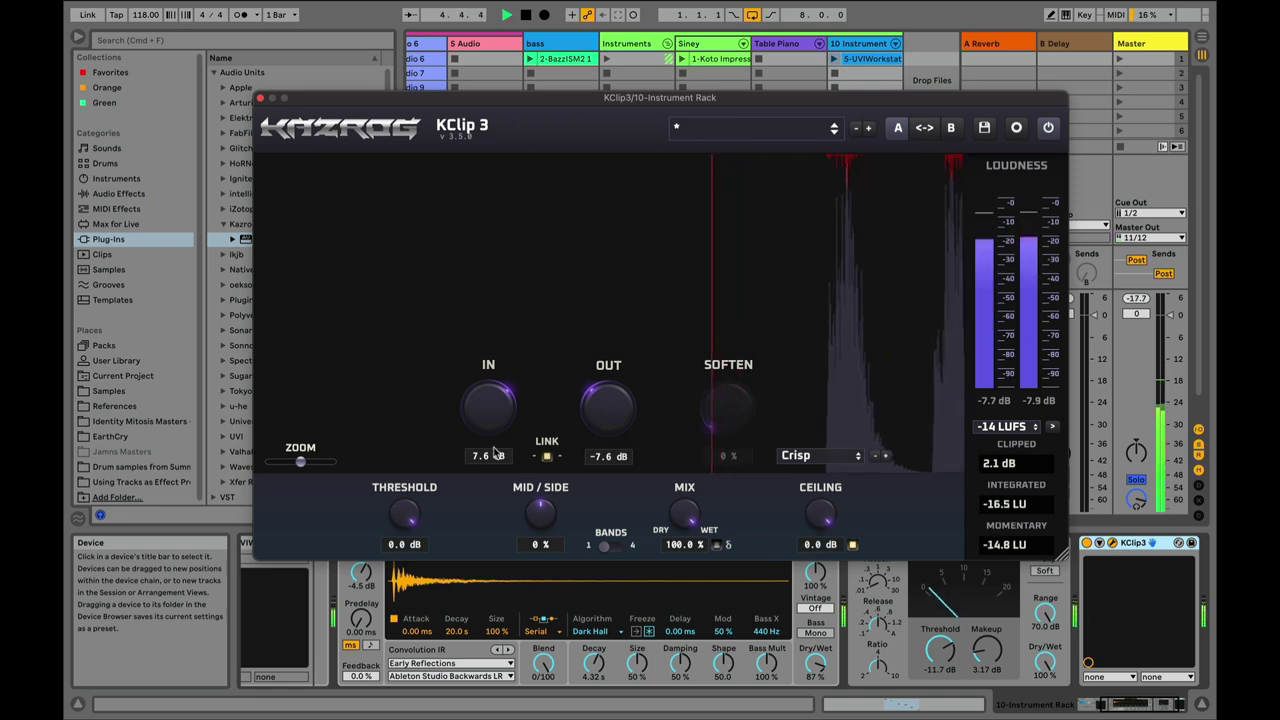
{"action": "left_click_drag", "start_coordinate": [483, 436], "coordinate": [480, 425]}
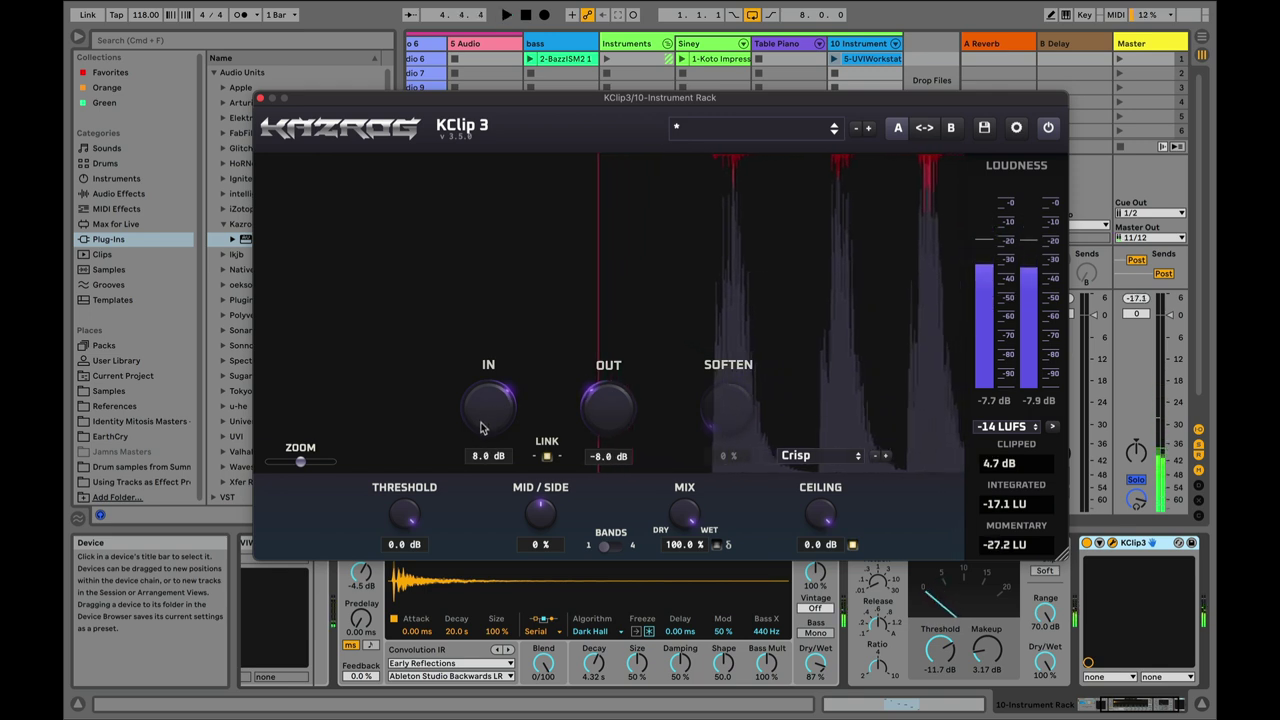
{"action": "left_click_drag", "start_coordinate": [481, 421], "coordinate": [472, 466]}
{"action": "key", "text": "space"}
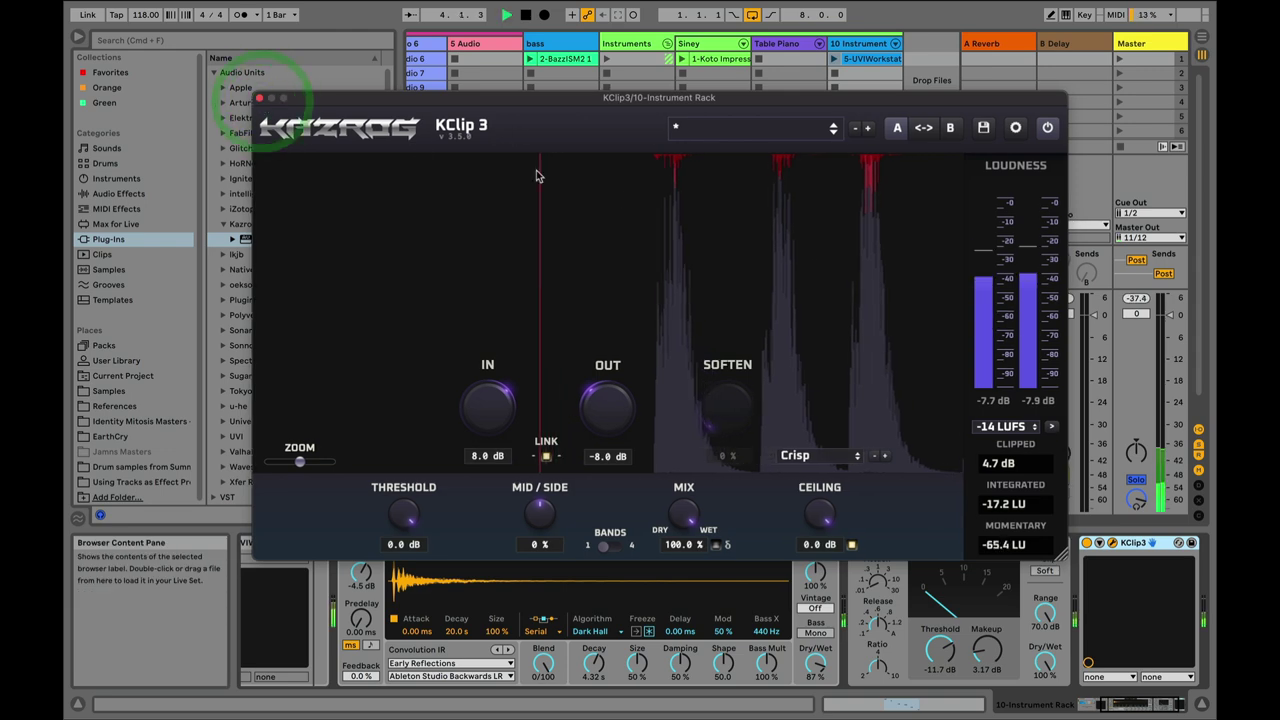
{"action": "left_click", "coordinate": [259, 98]}
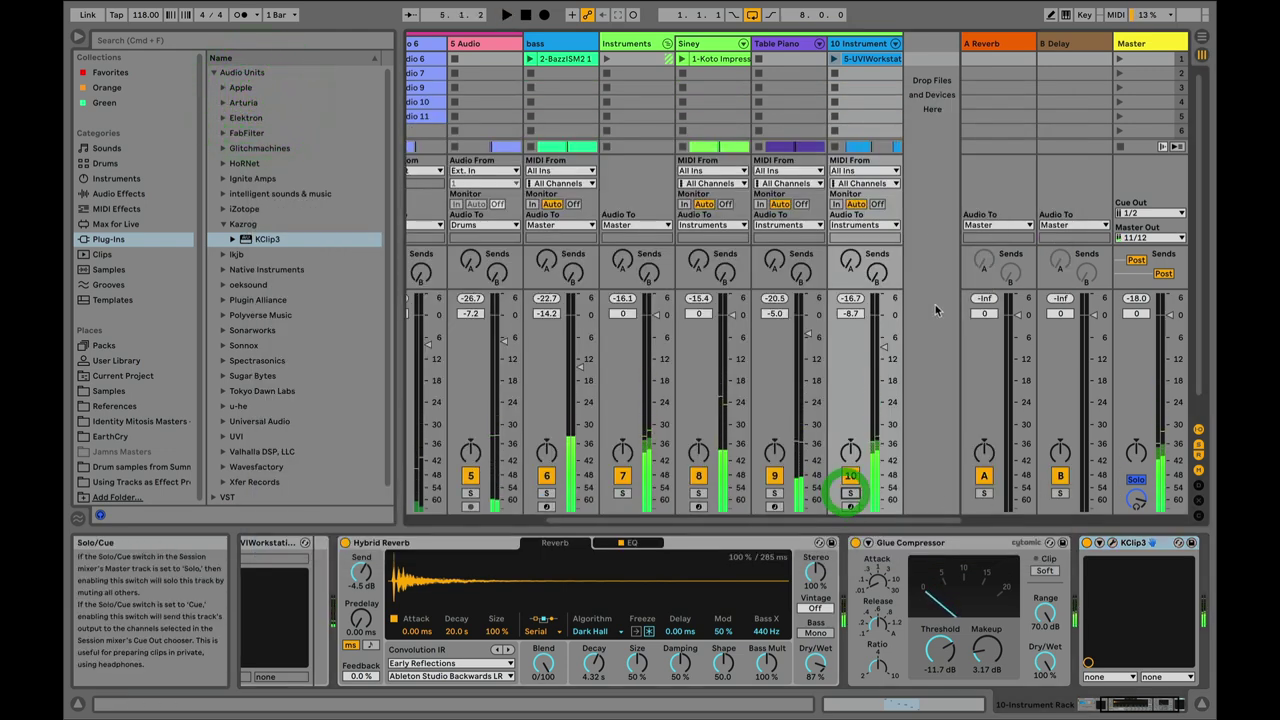
Step: In Arrangement view, play and inspect the Master, Instruments group and 10 Instrument device chains
{"action": "left_click", "coordinate": [1200, 40]}
{"action": "key", "text": "space"}
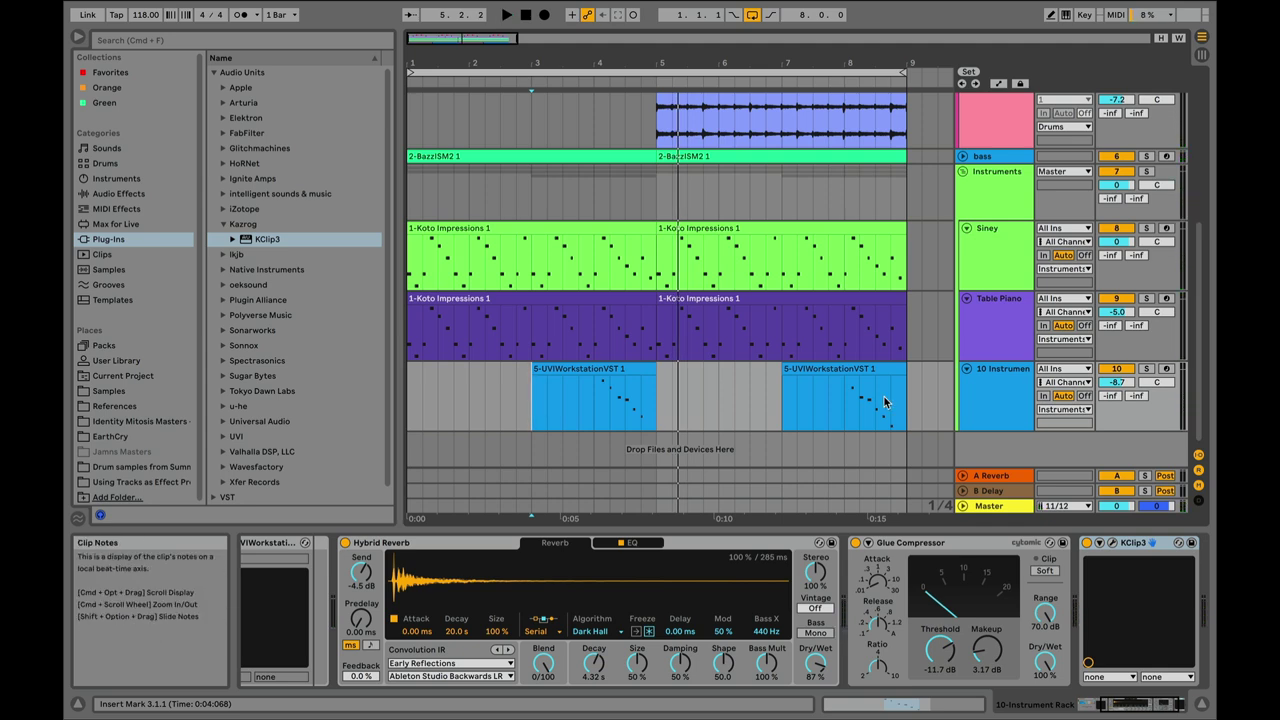
{"action": "left_click", "coordinate": [985, 507]}
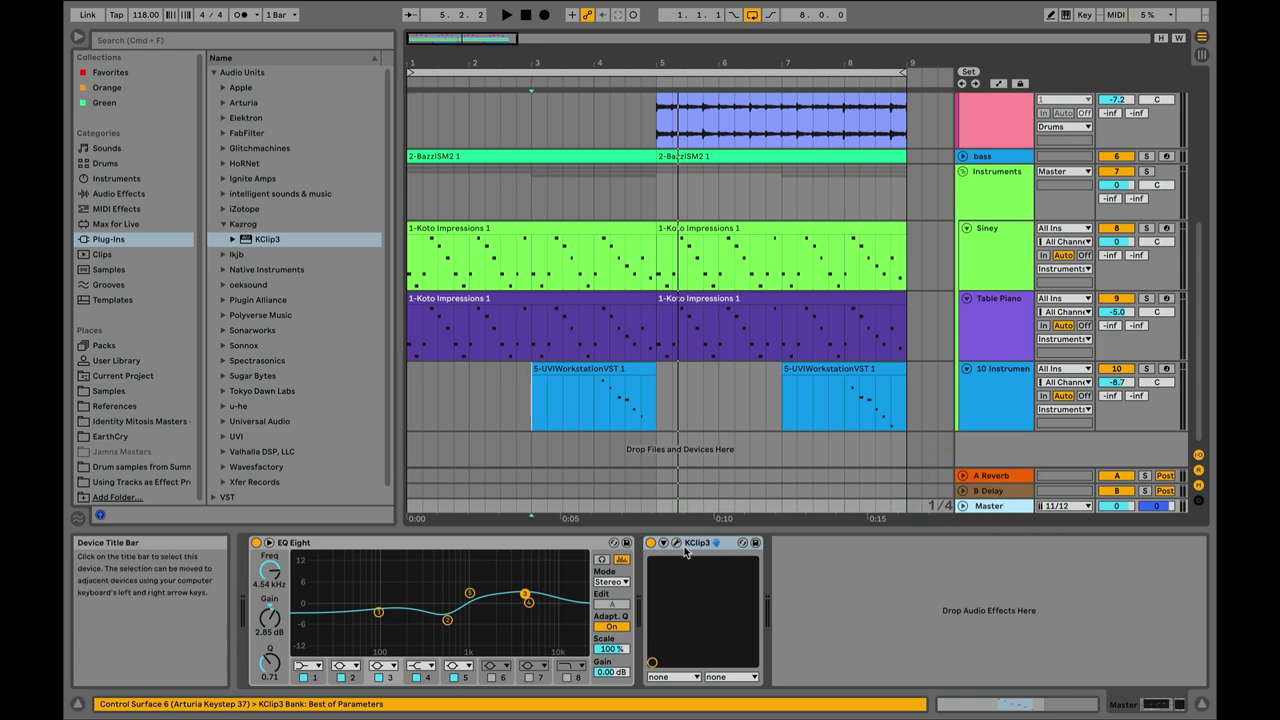
{"action": "left_click", "coordinate": [990, 188]}
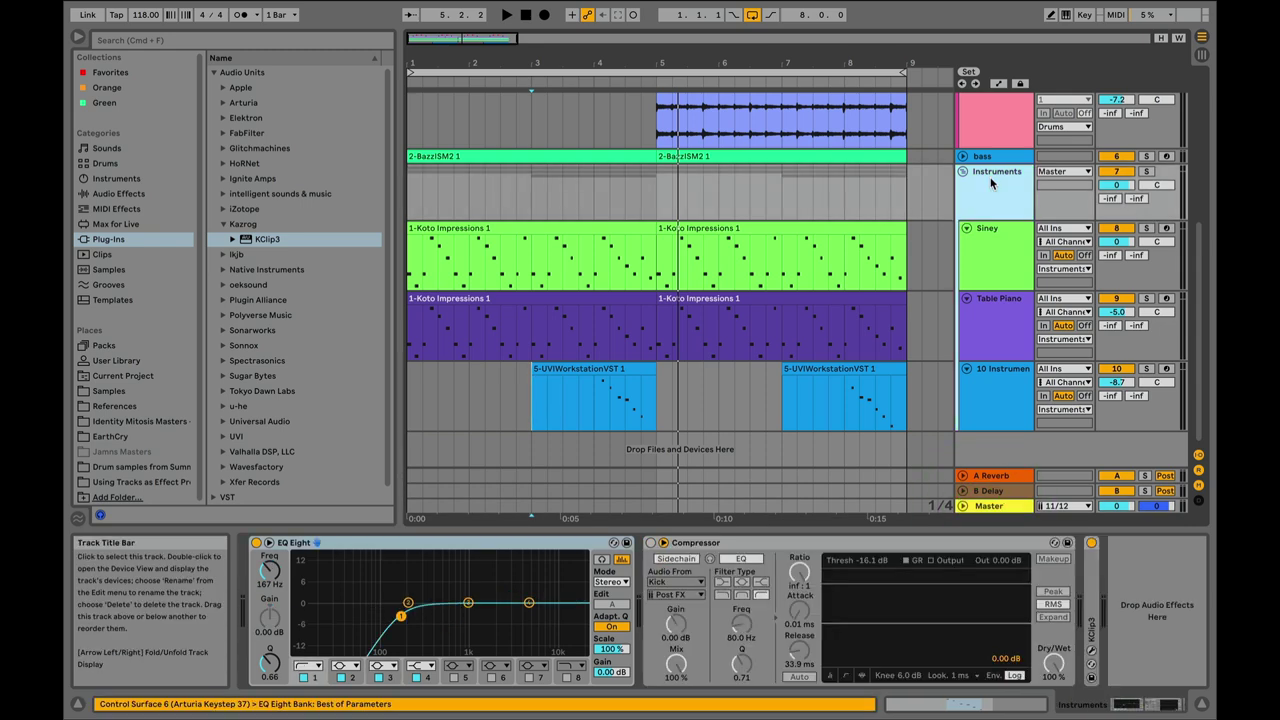
{"action": "left_click", "coordinate": [992, 390]}
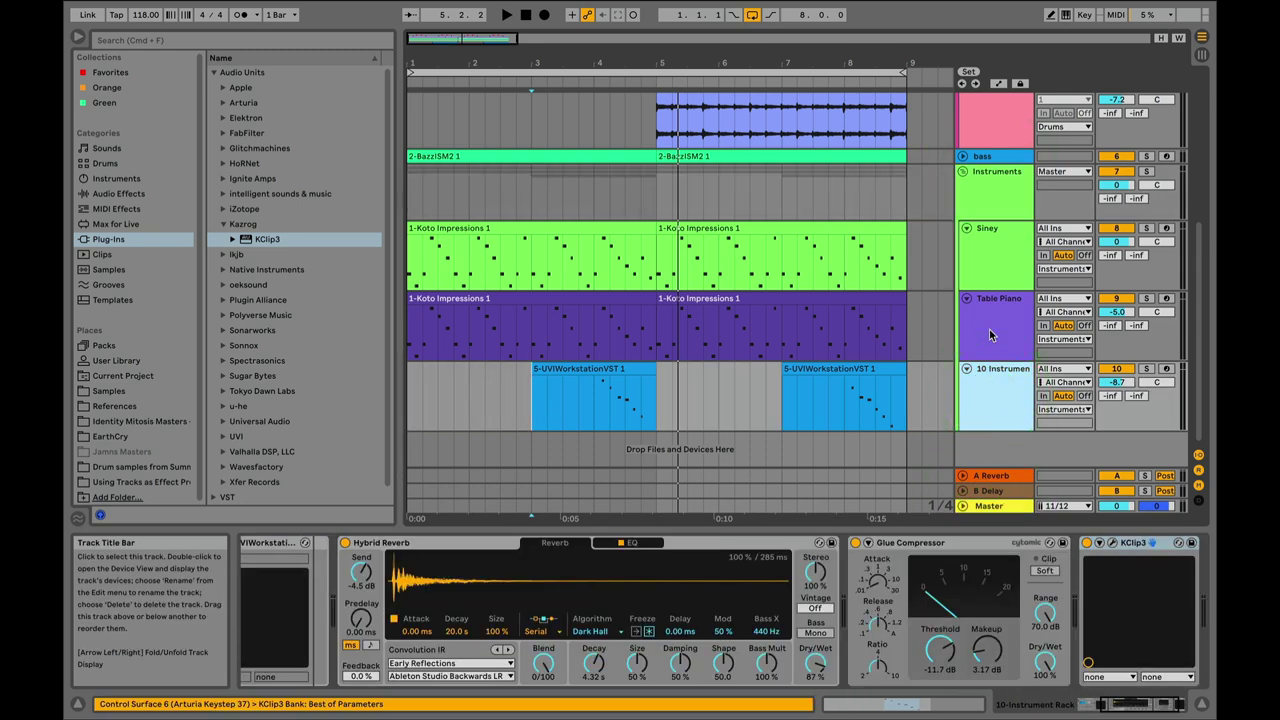